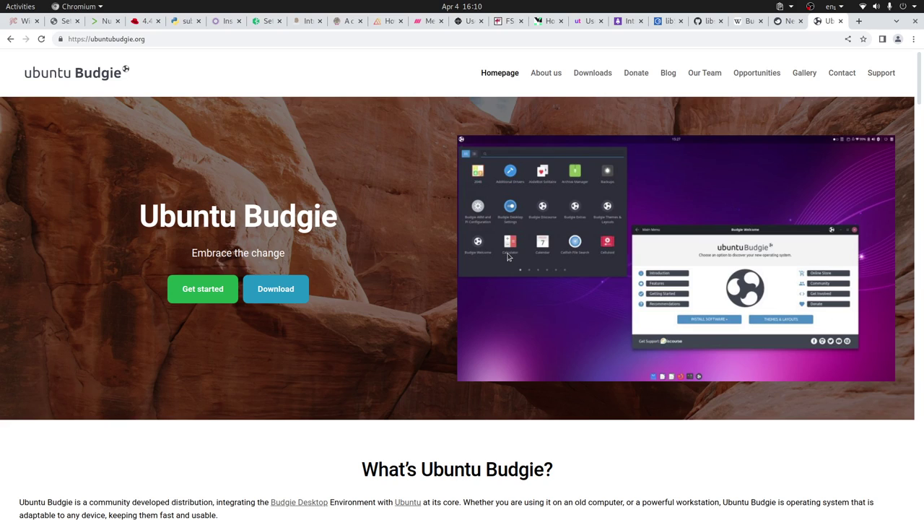
# - Scroll down the ubuntubudgie.org homepage past its screenshot gallery and testimonials, then back up
pyautogui.scroll(-5, 491, 302)
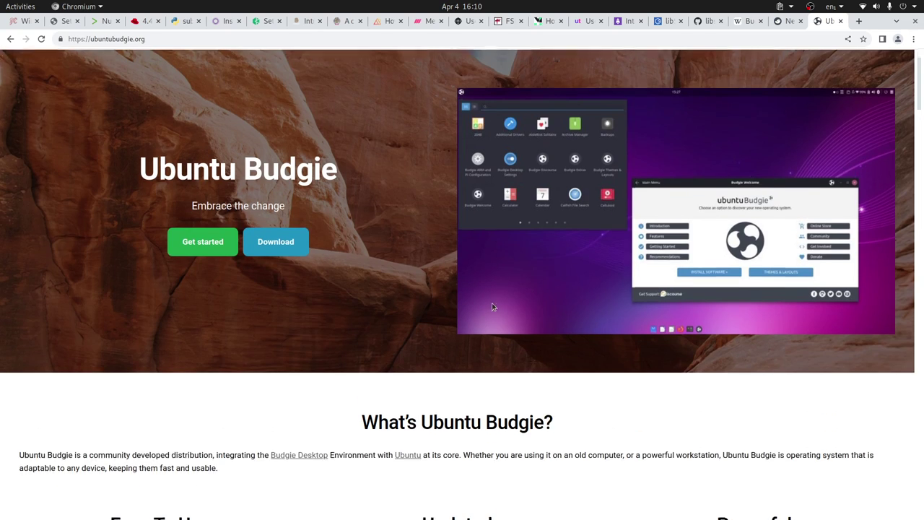
pyautogui.scroll(2, 531, 326)
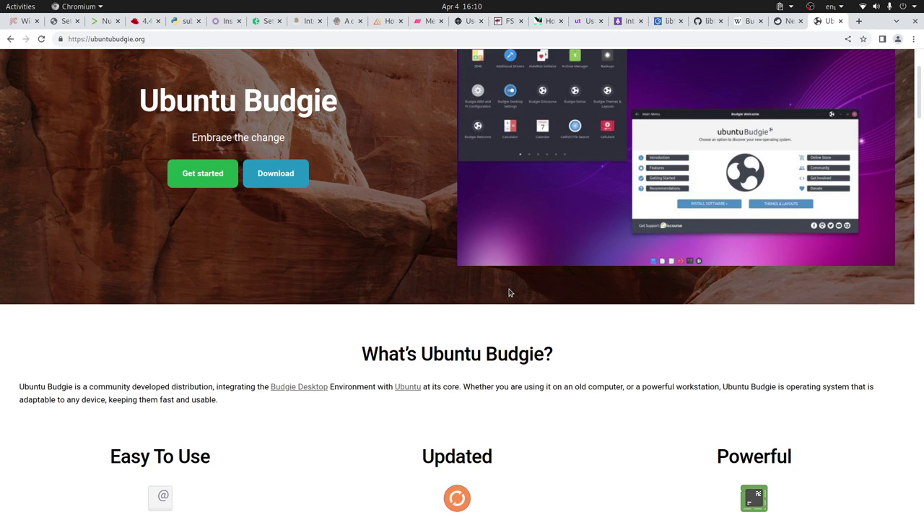
pyautogui.scroll(3, 482, 293)
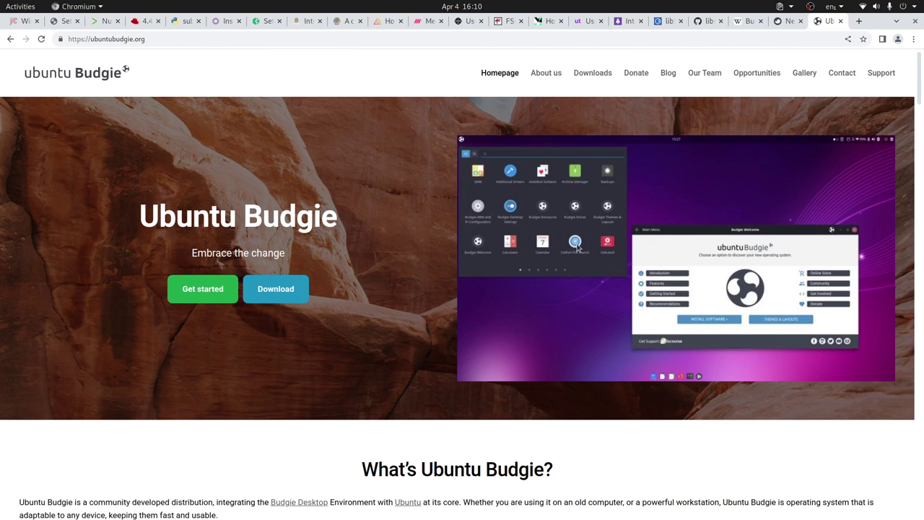
pyautogui.scroll(-8, 497, 289)
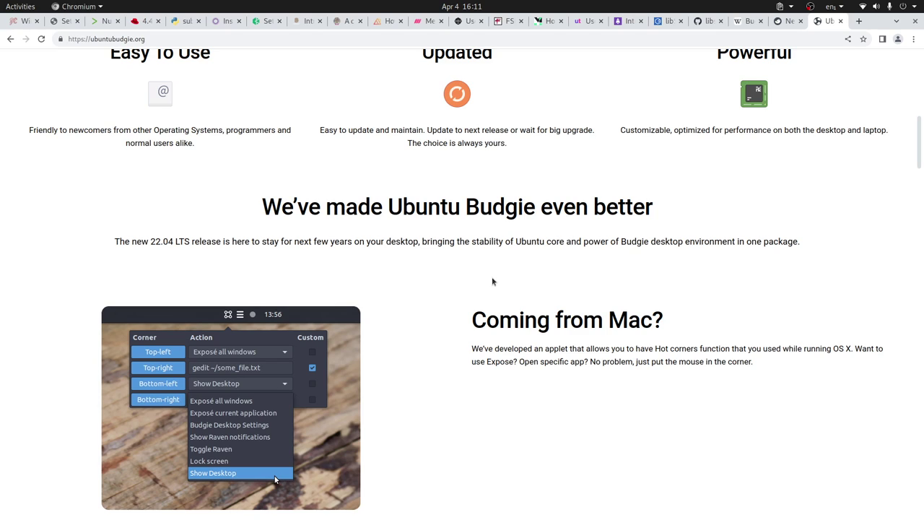
pyautogui.scroll(-5, 491, 282)
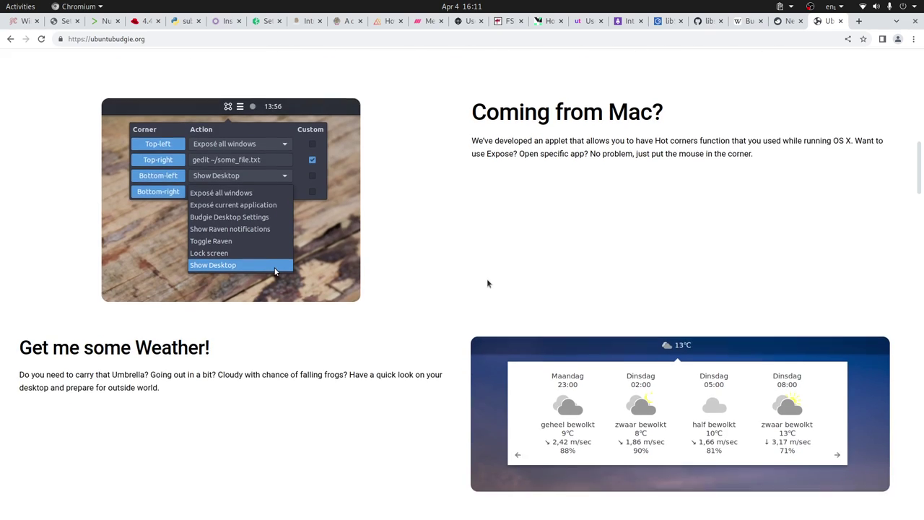
pyautogui.scroll(-8, 487, 284)
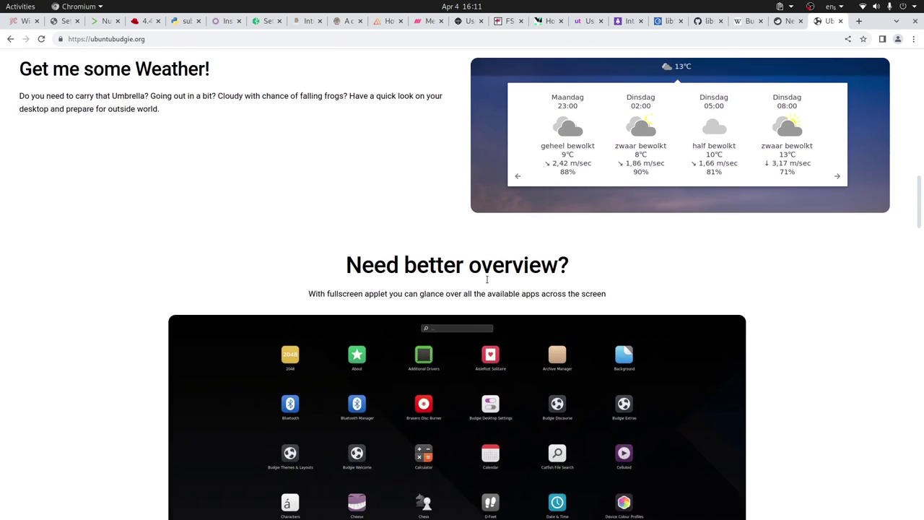
pyautogui.scroll(-10, 487, 281)
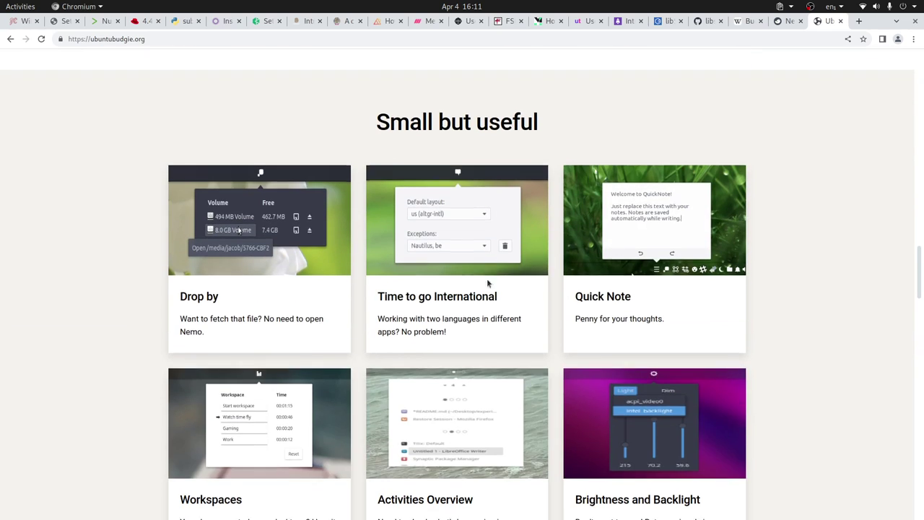
pyautogui.scroll(-7, 487, 282)
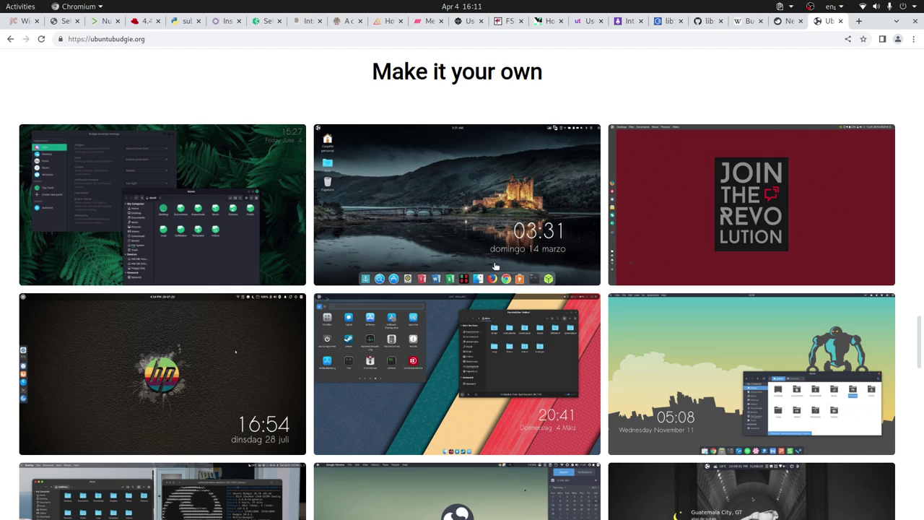
pyautogui.scroll(-4, 493, 270)
pyautogui.scroll(-3, 495, 268)
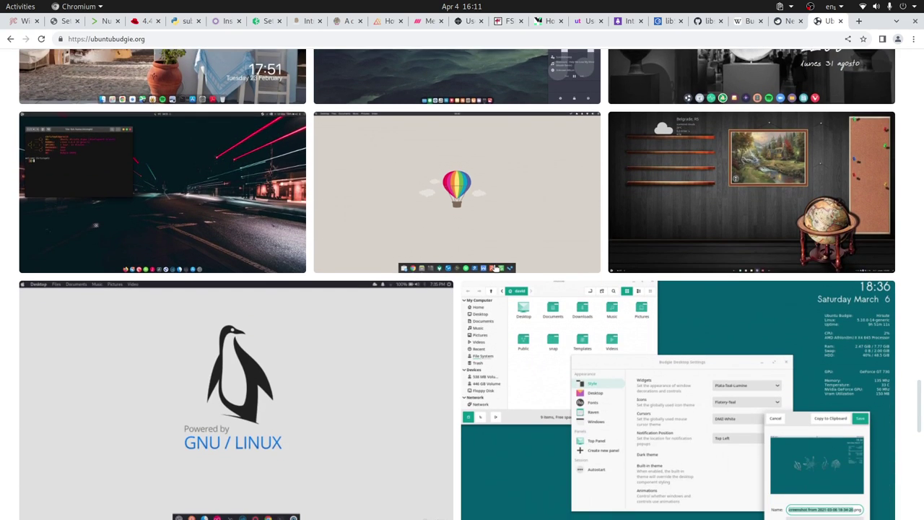
pyautogui.scroll(-10, 495, 268)
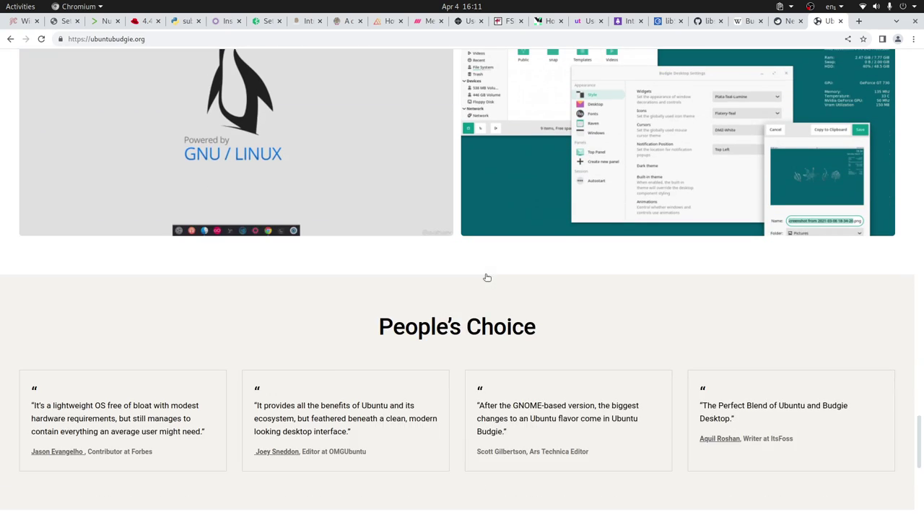
pyautogui.scroll(15, 487, 275)
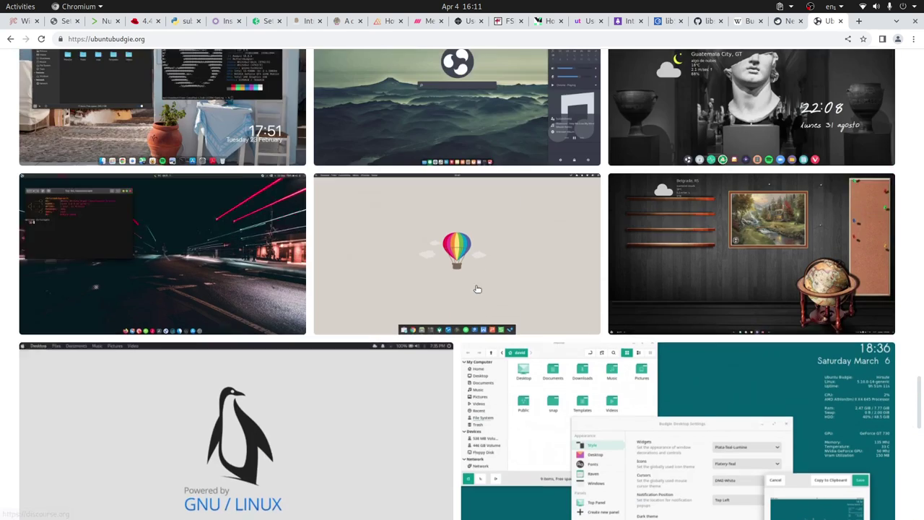
pyautogui.scroll(15, 472, 293)
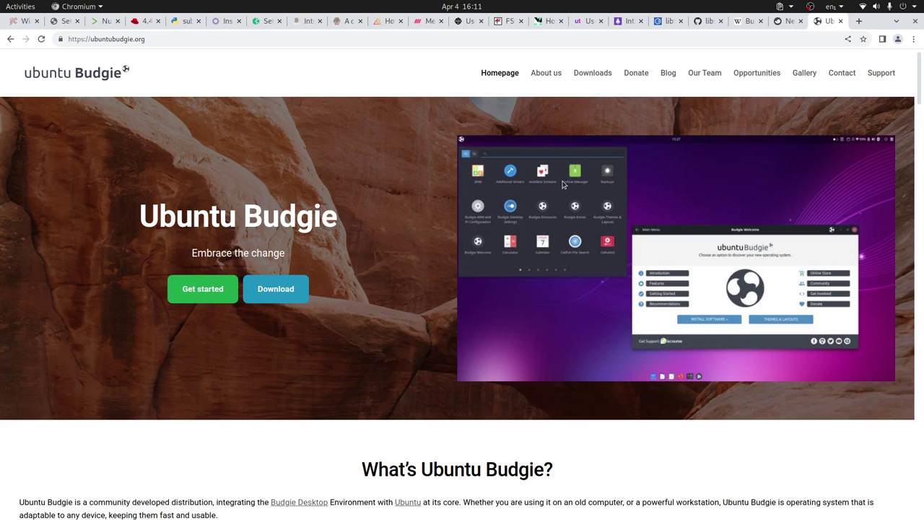
# - Switch the Wikipedia Budgie article to Español, glance at Budgie News, then return to it
pyautogui.click(739, 21)
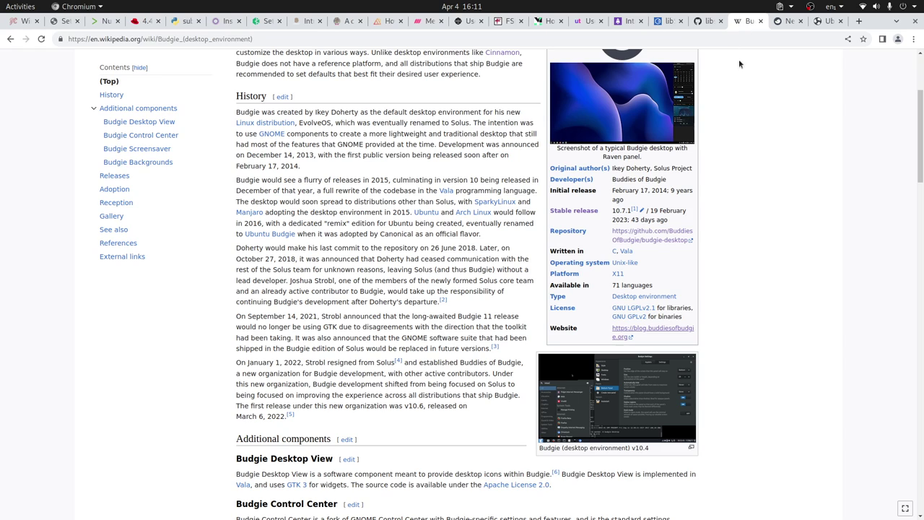
pyautogui.scroll(3, 477, 191)
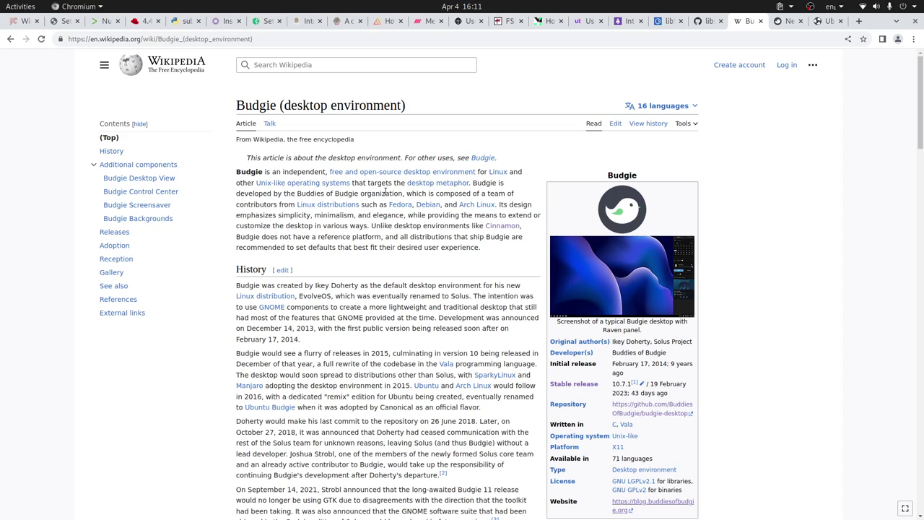
pyautogui.click(677, 107)
pyautogui.click(618, 162)
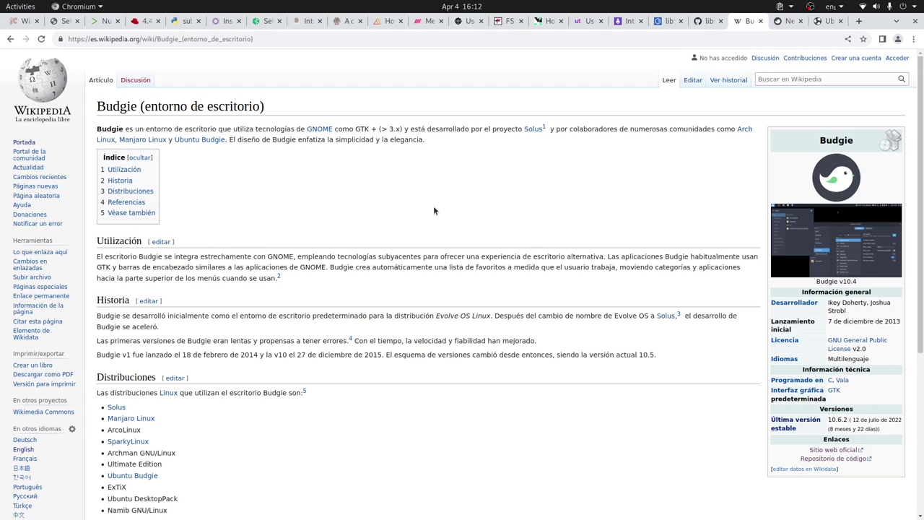
pyautogui.click(786, 21)
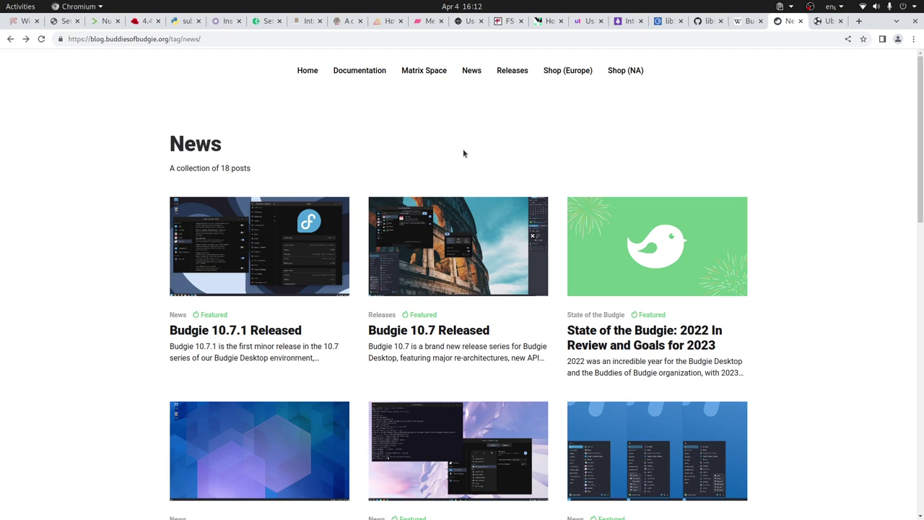
pyautogui.click(742, 23)
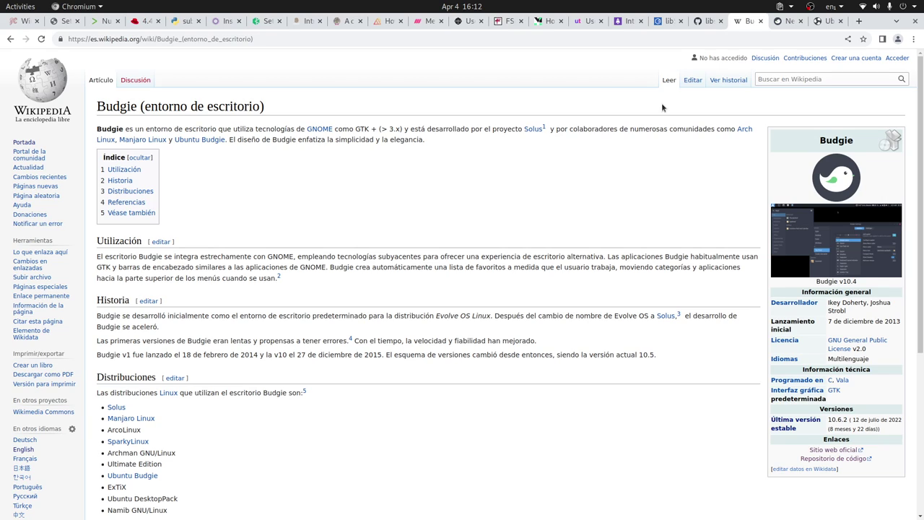
# - Return to the Ubuntu Budgie homepage tab and bring VirtualBox Manager to the front
pyautogui.click(822, 21)
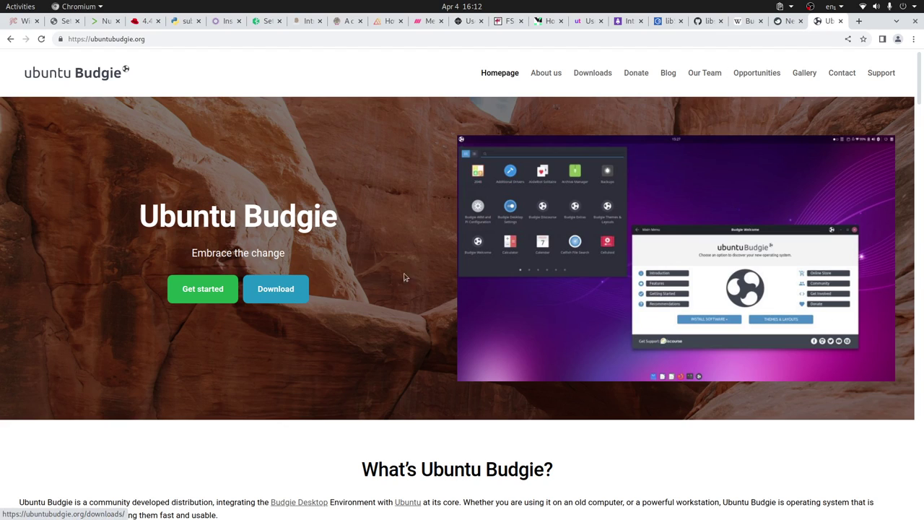
pyautogui.hotkey('alt', 'Tab')
pyautogui.hotkey('alt', 'Tab')
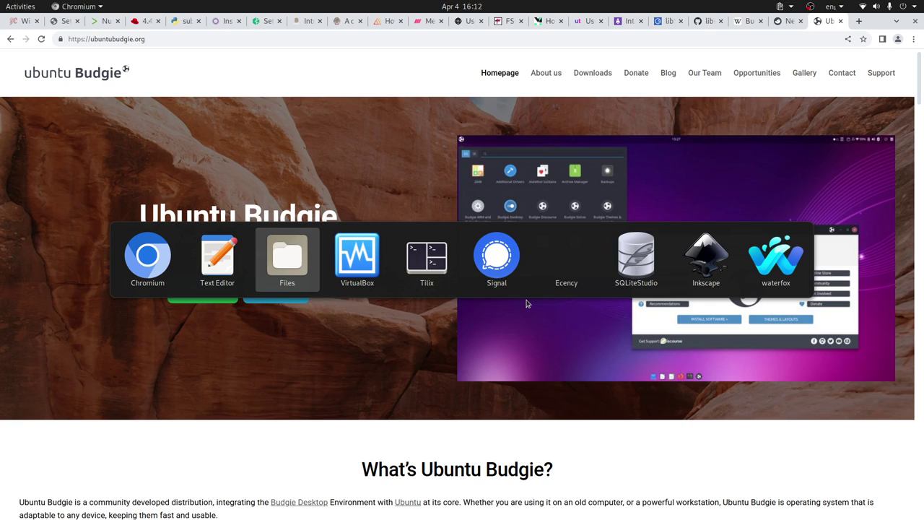
pyautogui.hotkey('alt', 'Tab')
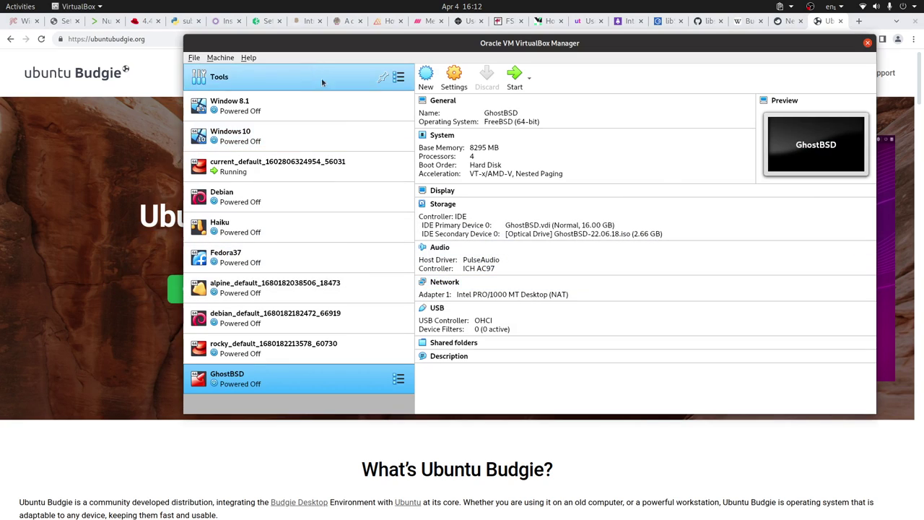
# - Start a new virtual machine named UbuntuBudgie
pyautogui.click(220, 57)
pyautogui.click(228, 71)
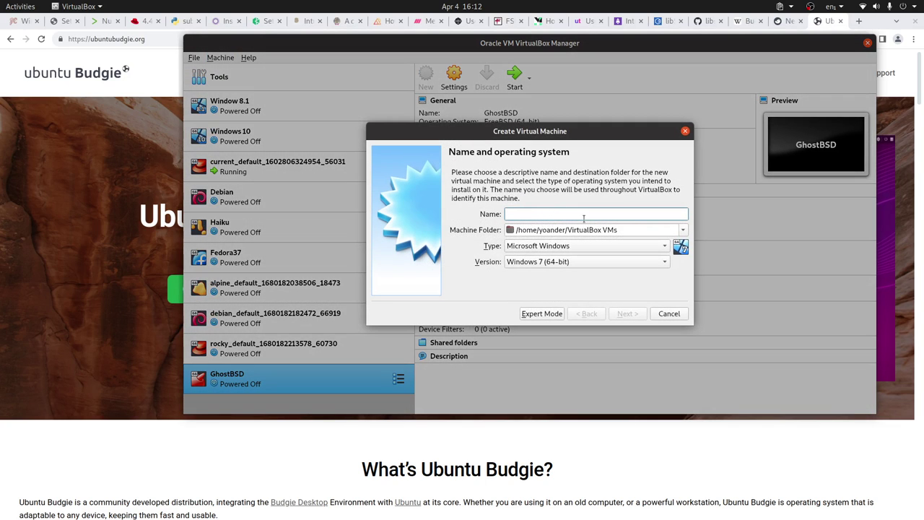
pyautogui.click(562, 229)
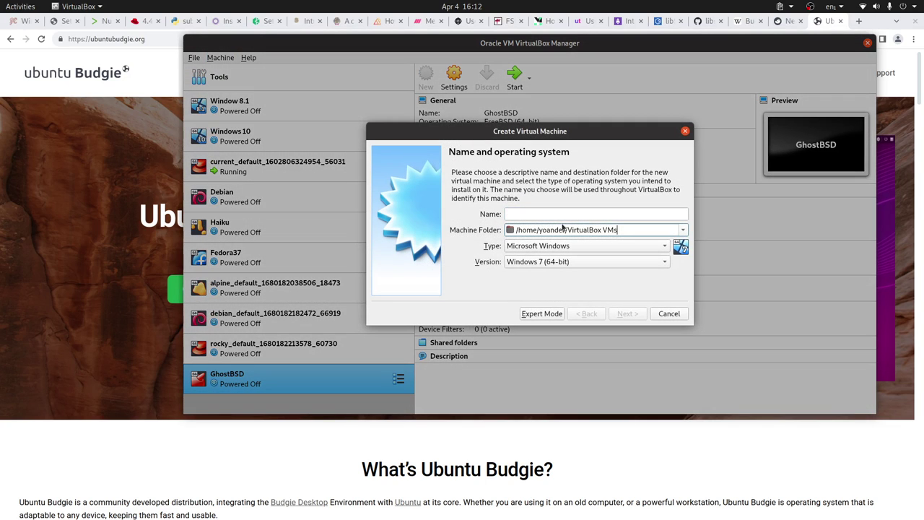
pyautogui.click(550, 215)
pyautogui.write('Ubut')
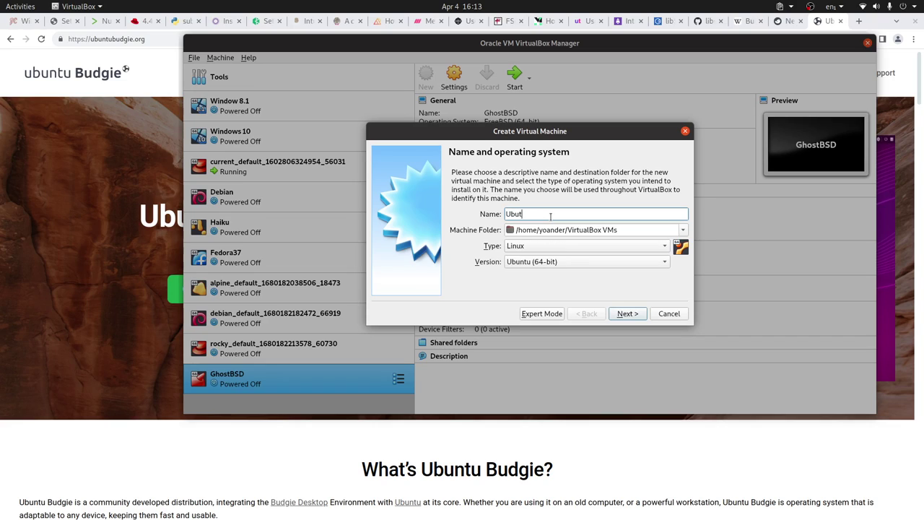
pyautogui.press('BackSpace')
pyautogui.write('ntuBudgie')
# - Raise the new machine's memory size to 8192 MB
pyautogui.click(643, 315)
pyautogui.click(508, 212)
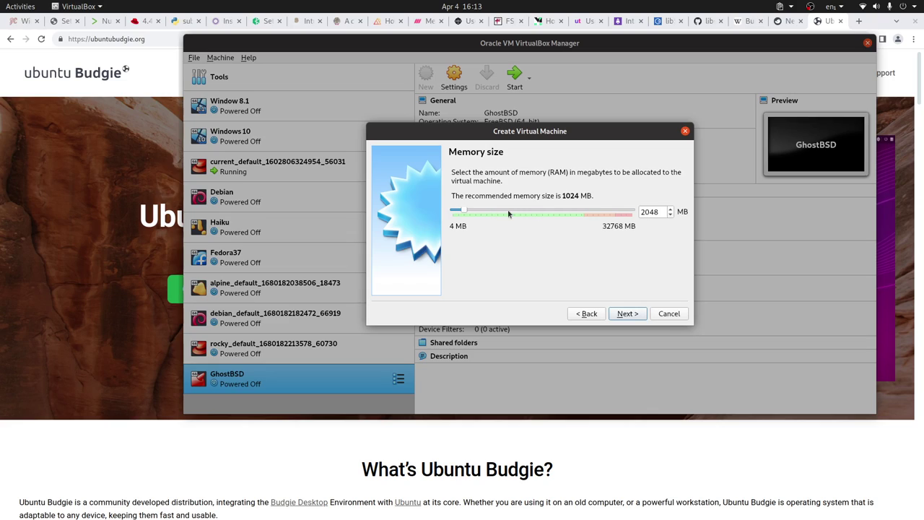
pyautogui.click(509, 210)
pyautogui.click(509, 210)
pyautogui.click(512, 211)
pyautogui.click(505, 211)
pyautogui.click(505, 212)
pyautogui.click(503, 213)
# - Create a new 64 GB VDI virtual hard disk to finish the UbuntuBudgie machine
pyautogui.click(633, 315)
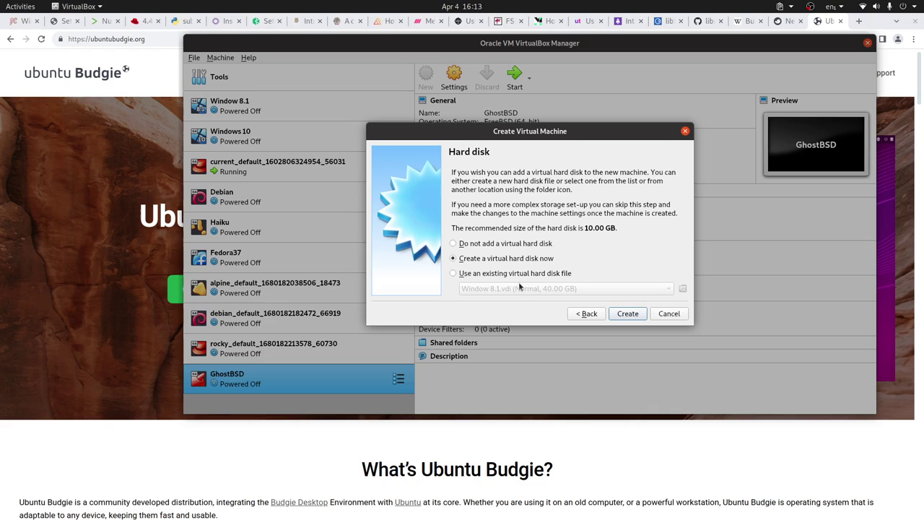
pyautogui.click(627, 315)
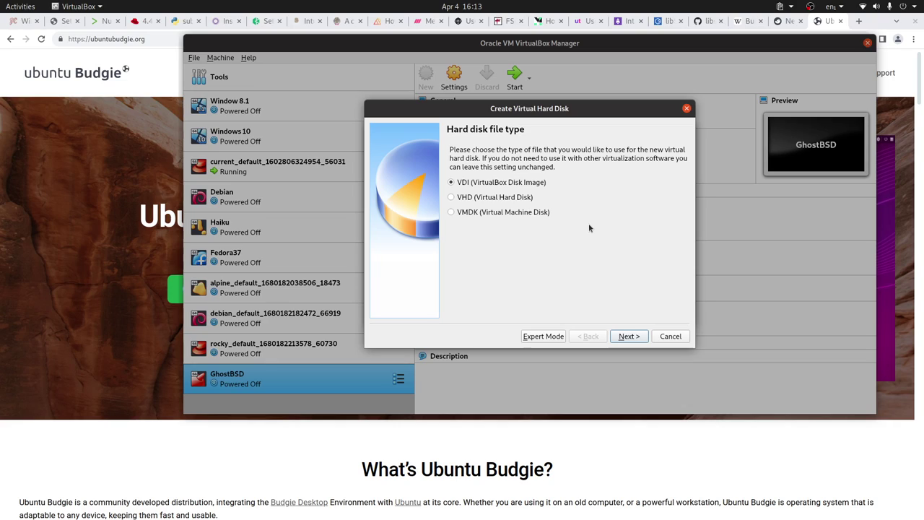
pyautogui.click(640, 336)
pyautogui.click(640, 336)
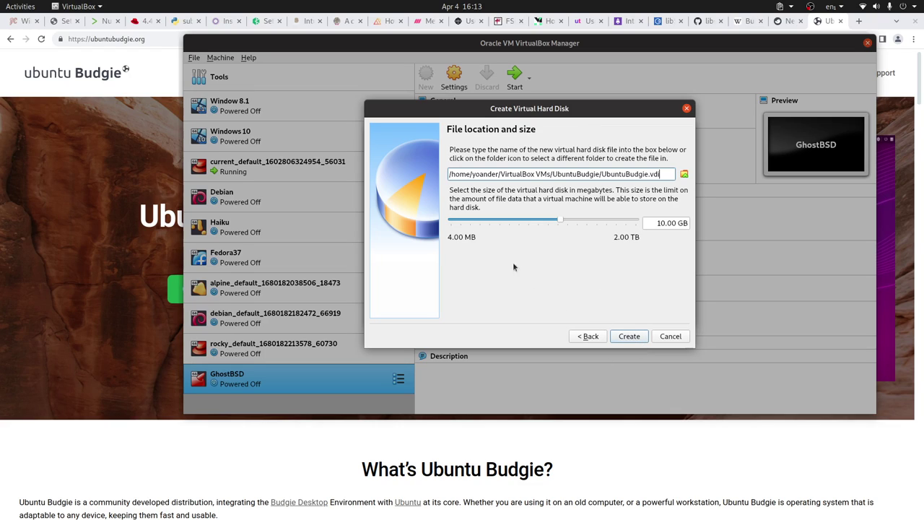
pyautogui.click(660, 223)
pyautogui.doubleClick(660, 223)
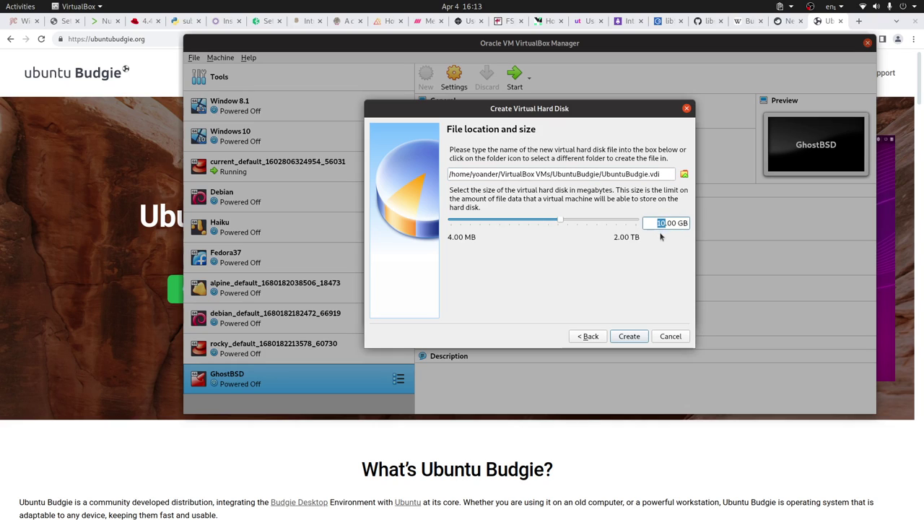
pyautogui.write('64')
pyautogui.click(643, 338)
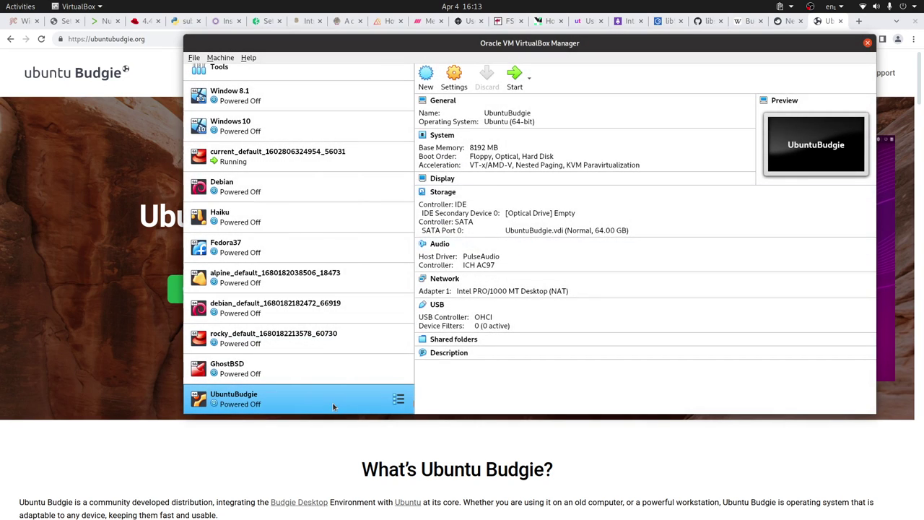
pyautogui.rightClick(335, 408)
pyautogui.press('Escape')
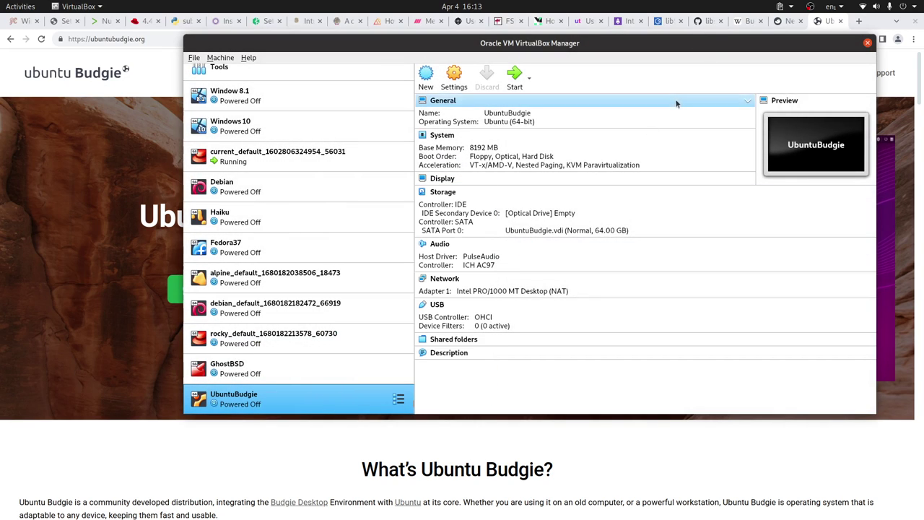
pyautogui.click(194, 58)
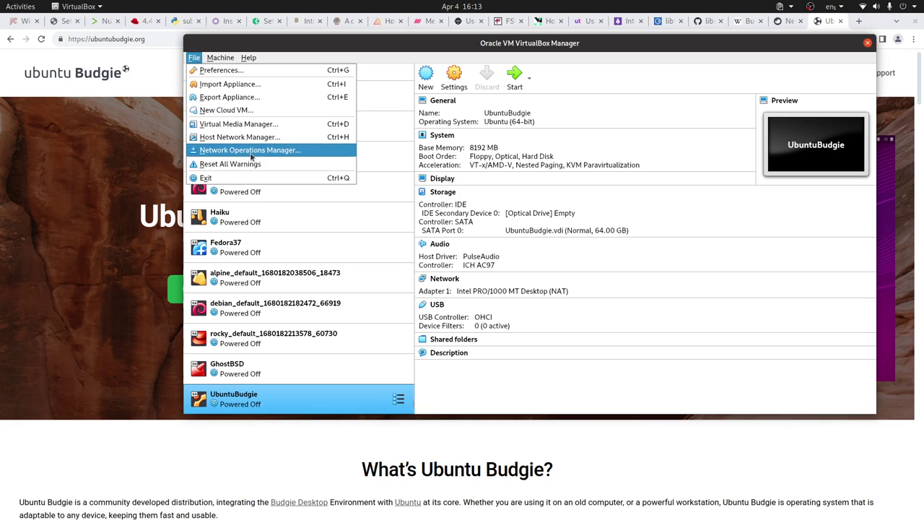
pyautogui.click(264, 124)
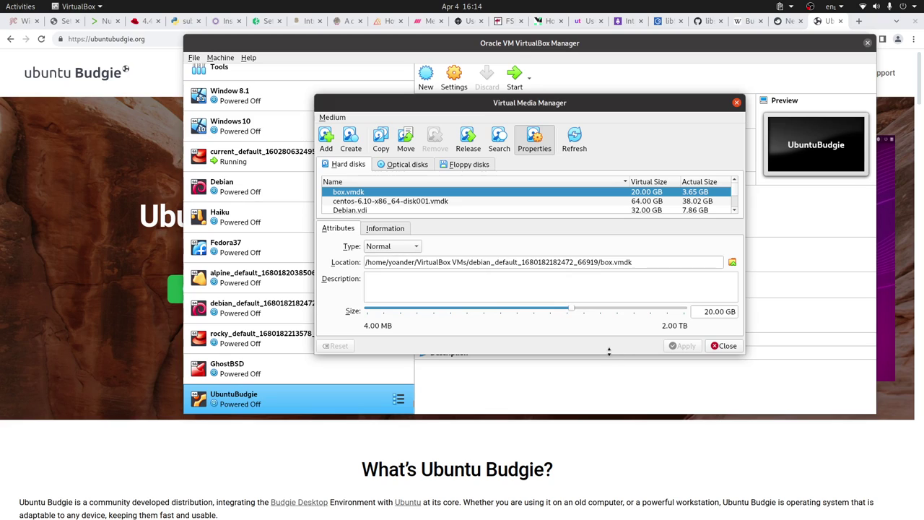
pyautogui.moveTo(611, 355); pyautogui.dragTo(580, 431)
pyautogui.click(404, 165)
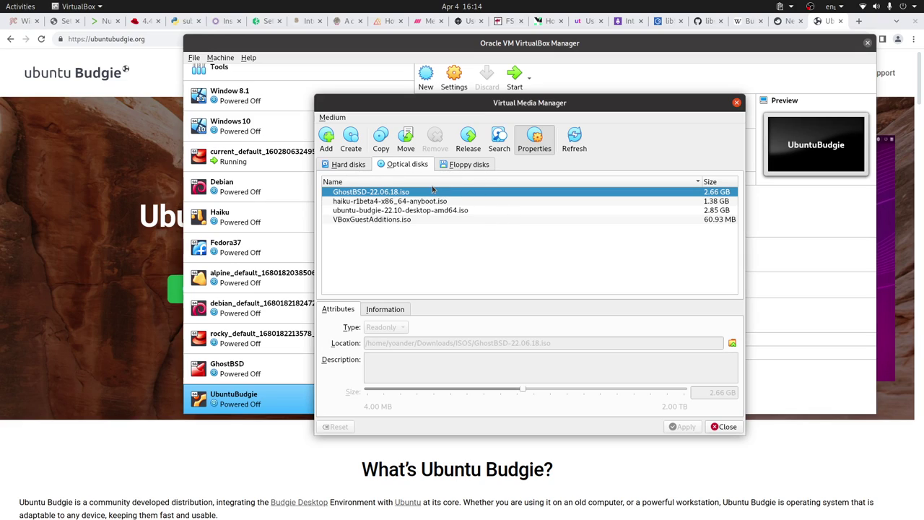
pyautogui.click(395, 210)
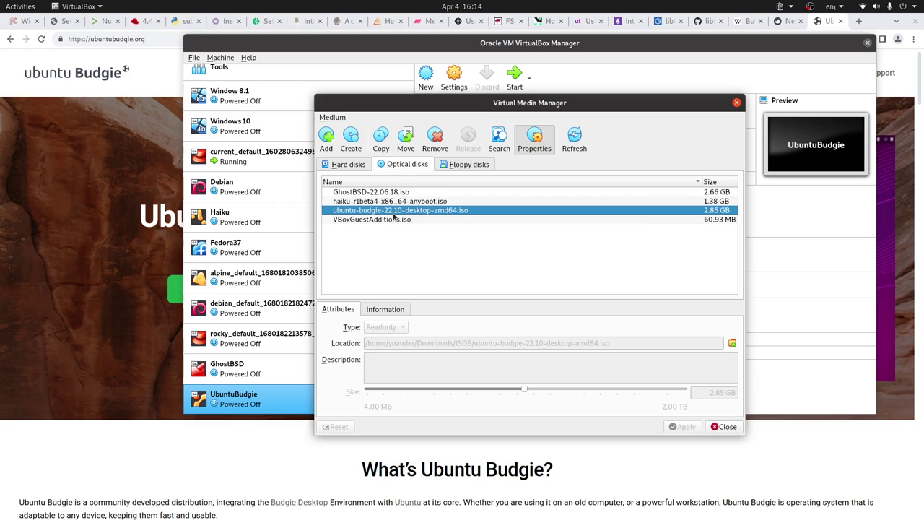
pyautogui.click(326, 138)
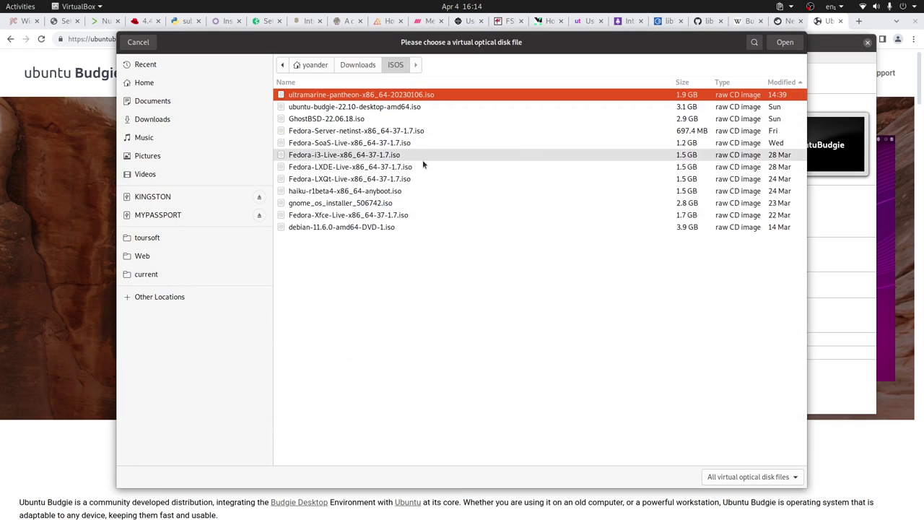
pyautogui.click(147, 45)
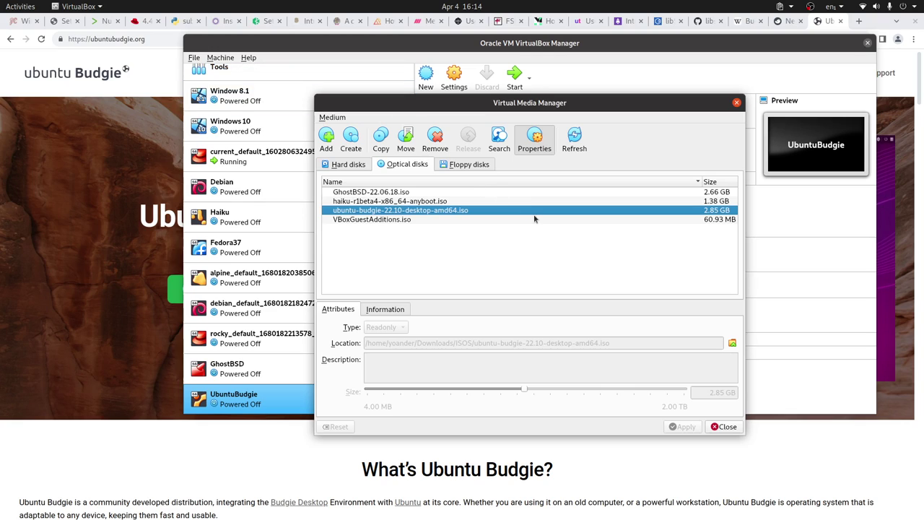
pyautogui.click(725, 427)
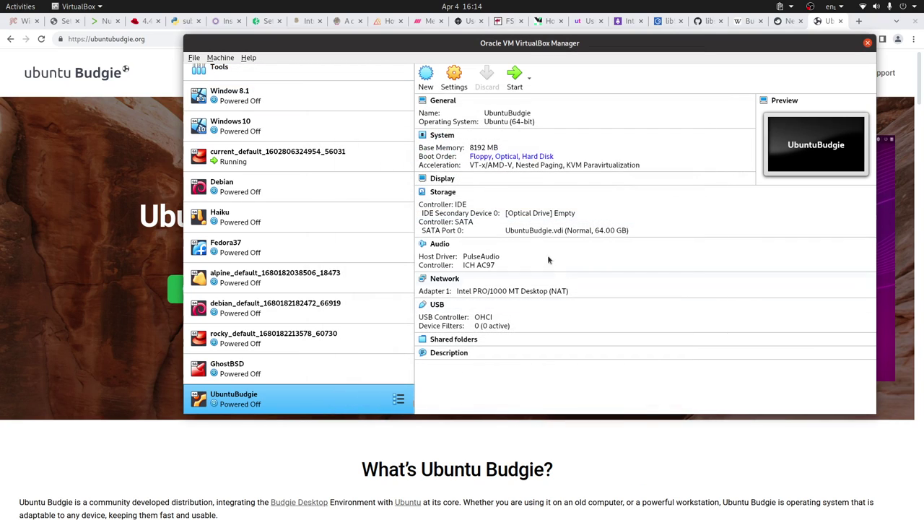
# - Insert ubuntu-budgie-22.10-desktop-amd64.iso into UbuntuBudgie's optical drive under Storage and save
pyautogui.rightClick(321, 378)
pyautogui.rightClick(282, 403)
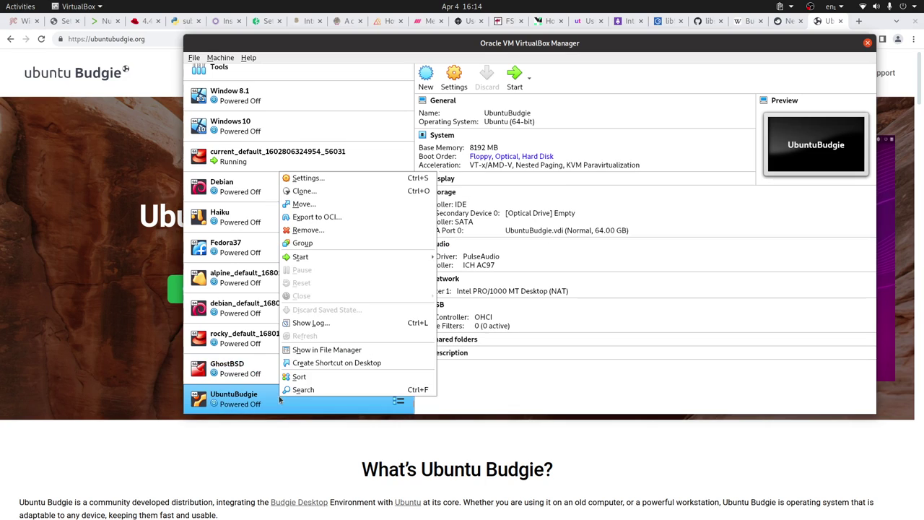
pyautogui.click(716, 201)
pyautogui.hotkey('ctrl', 's')
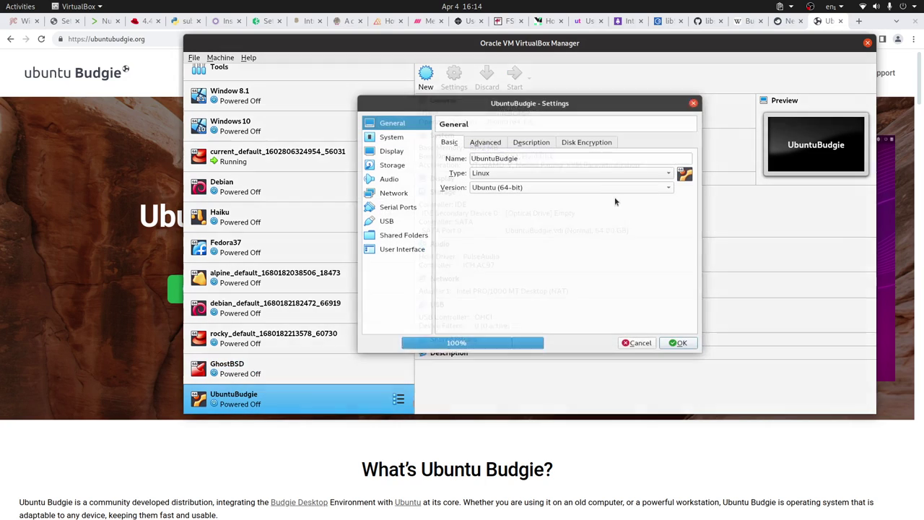
pyautogui.click(394, 148)
pyautogui.click(398, 161)
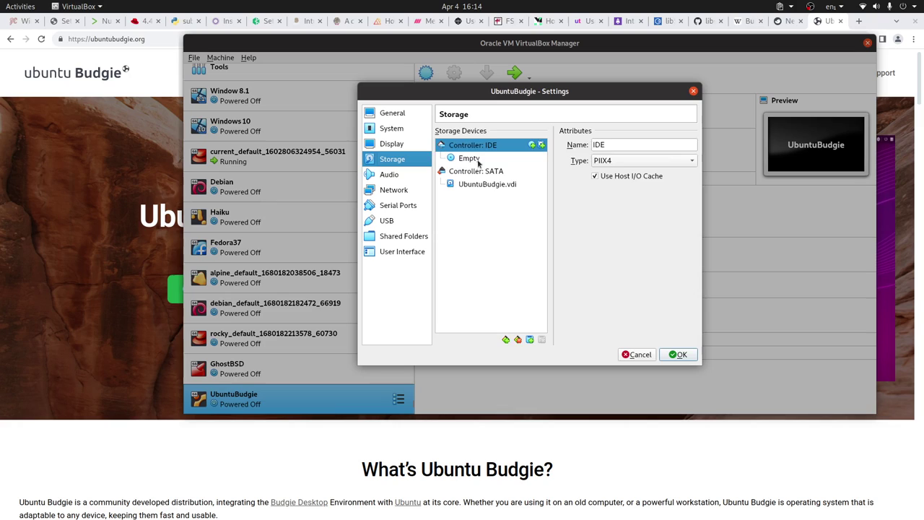
pyautogui.click(481, 158)
pyautogui.click(692, 145)
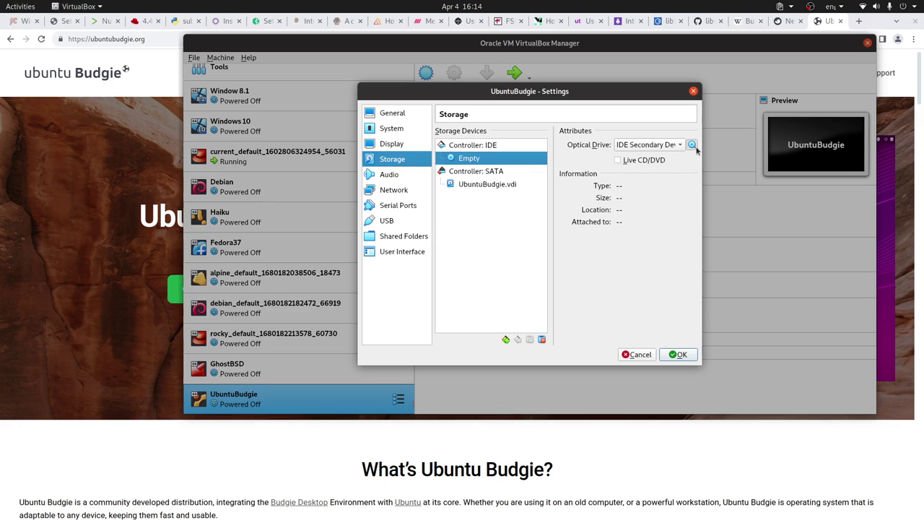
pyautogui.click(746, 186)
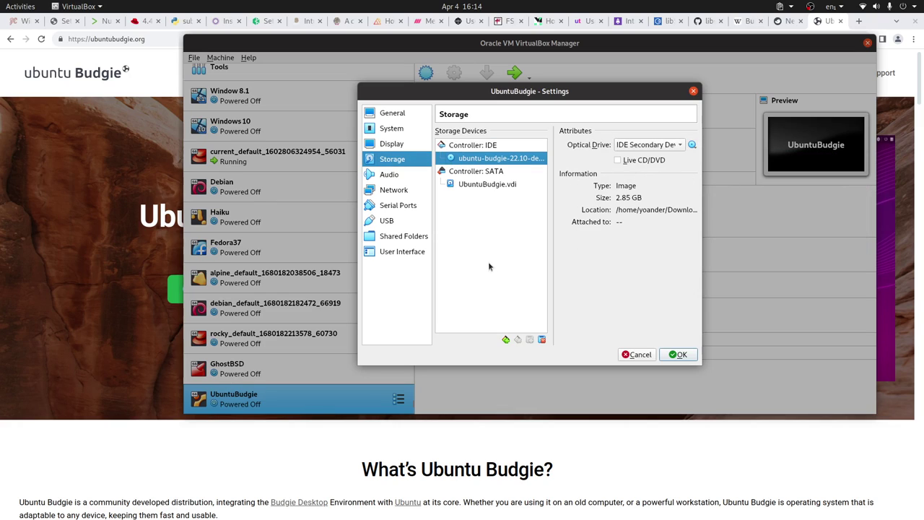
pyautogui.click(680, 357)
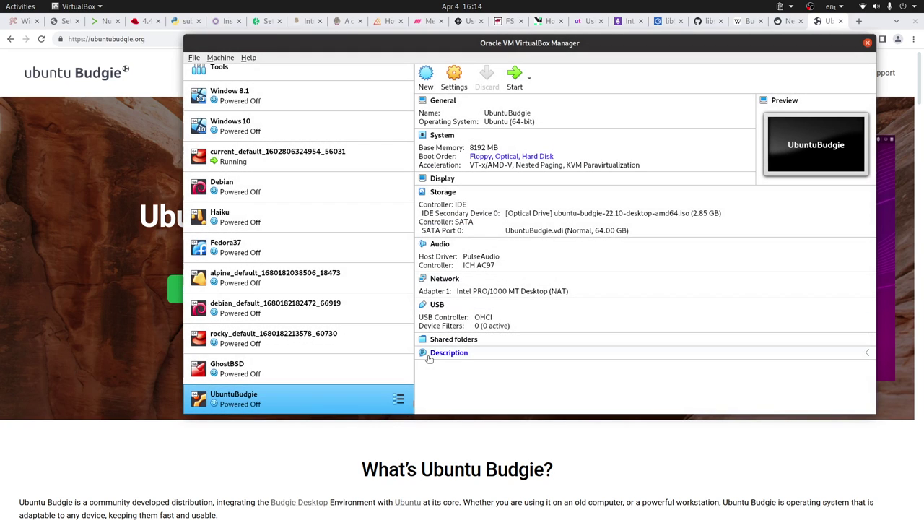
pyautogui.press('Return')
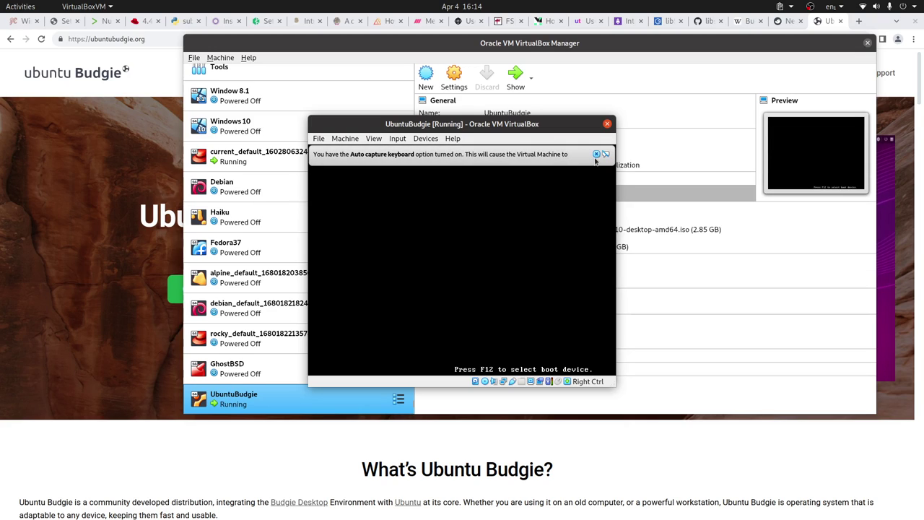
pyautogui.click(596, 154)
pyautogui.click(317, 139)
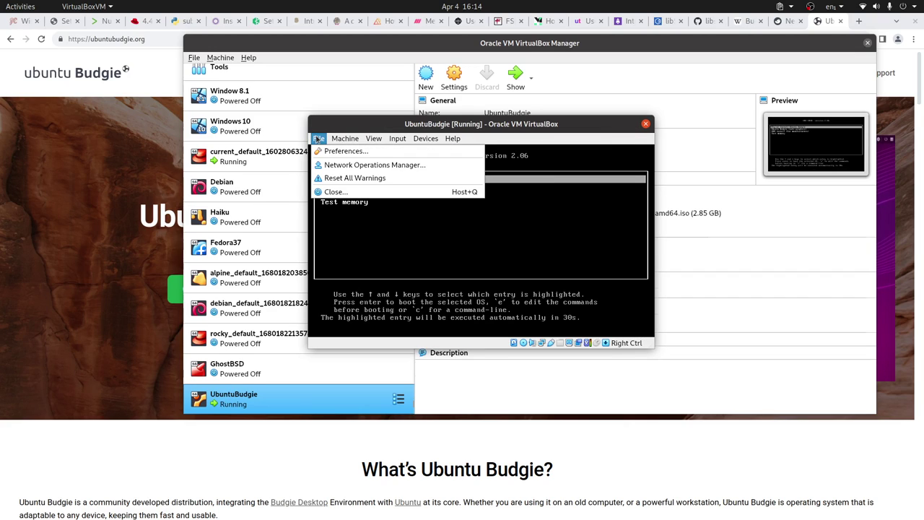
pyautogui.click(334, 191)
pyautogui.click(469, 251)
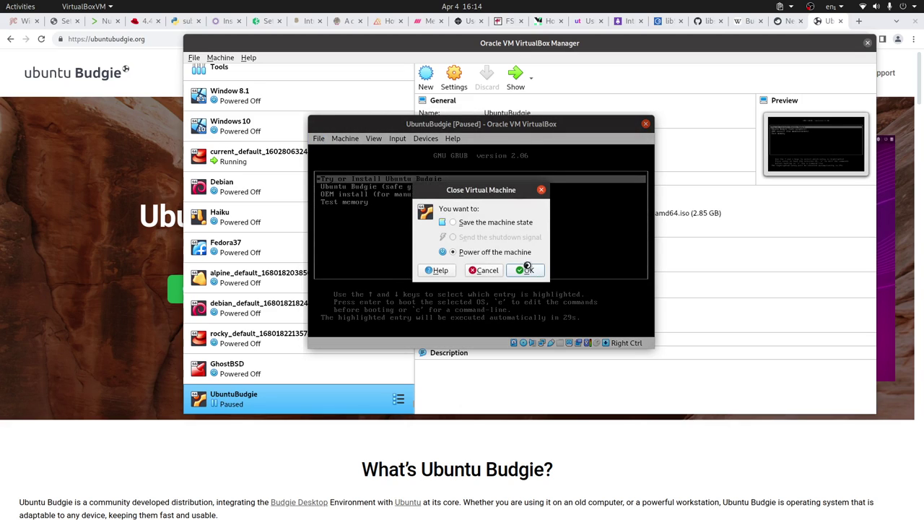
pyautogui.click(525, 269)
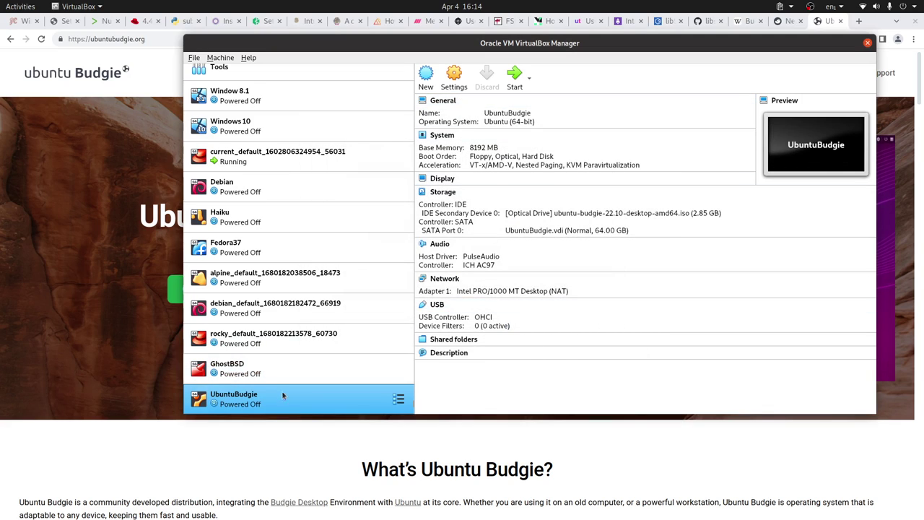
# - Change UbuntuBudgie's processor count from 1 to 4 under System > Processor and save
pyautogui.rightClick(285, 396)
pyautogui.click(317, 178)
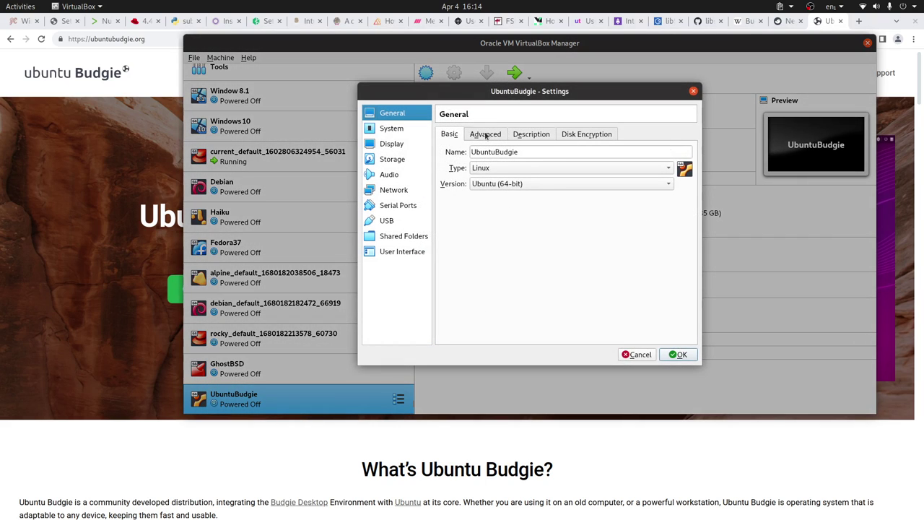
pyautogui.click(487, 135)
pyautogui.click(403, 127)
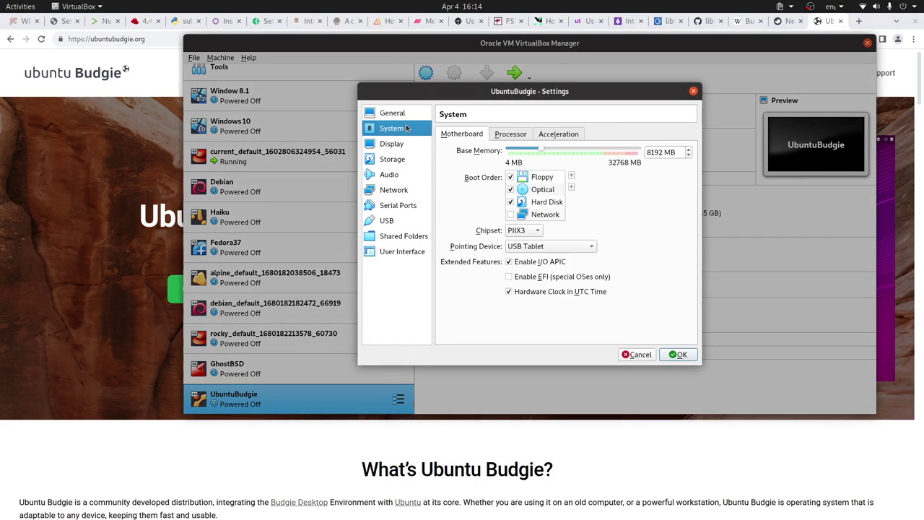
pyautogui.click(510, 134)
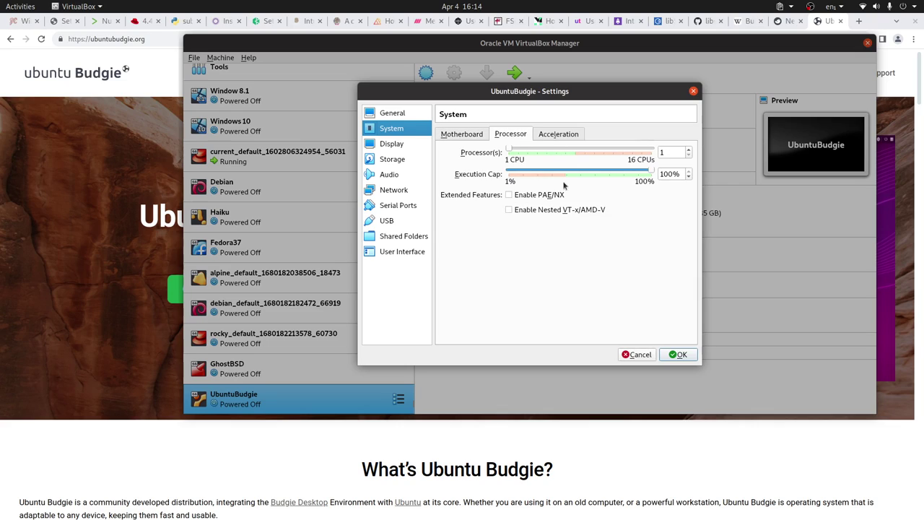
pyautogui.doubleClick(668, 152)
pyautogui.write('4')
pyautogui.click(677, 354)
# - Start UbuntuBudgie, dismiss the capture notices, and boot the Try or Install Ubuntu Budgie entry
pyautogui.click(514, 76)
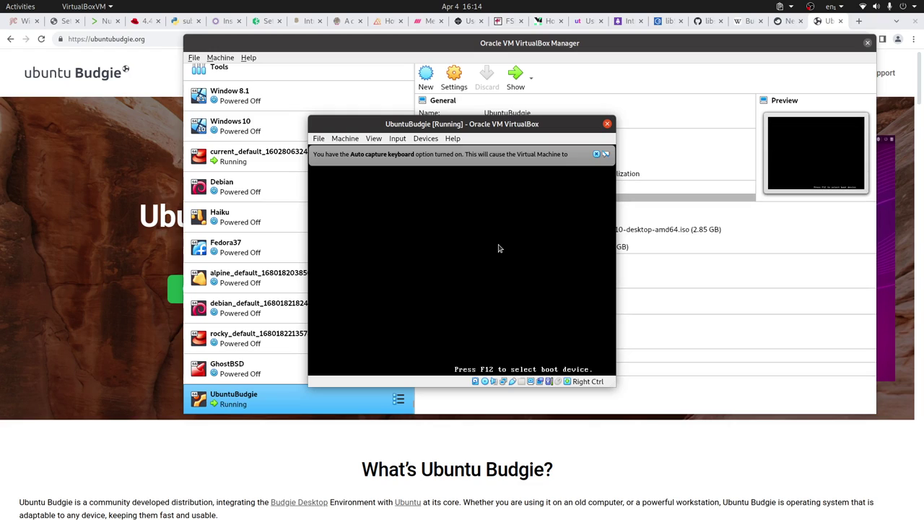
pyautogui.click(596, 154)
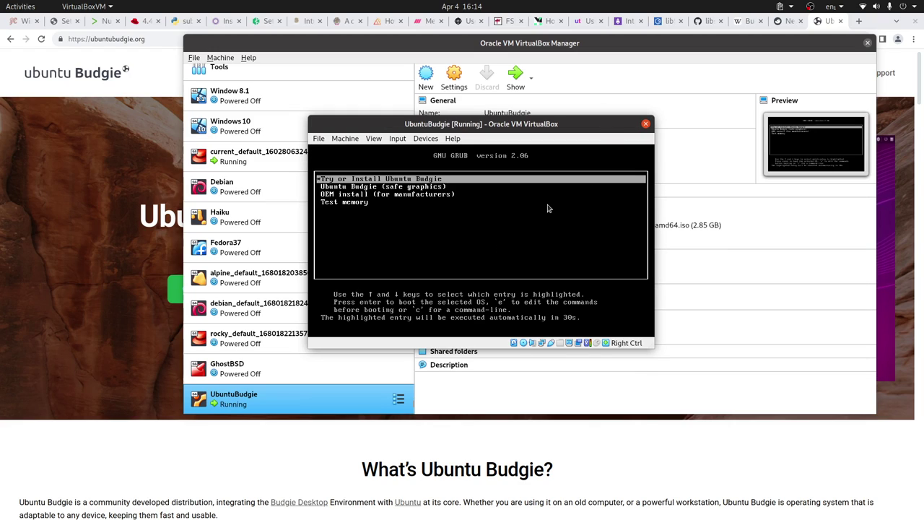
pyautogui.press('Return')
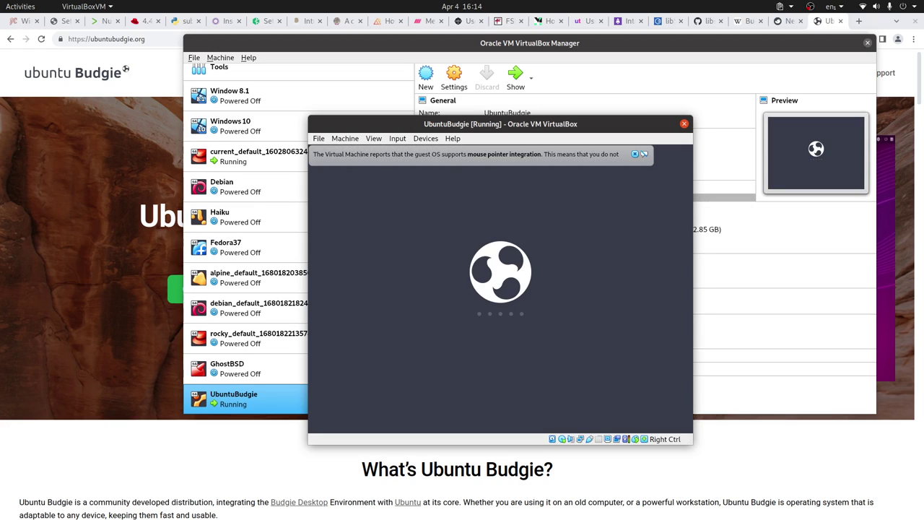
pyautogui.click(635, 154)
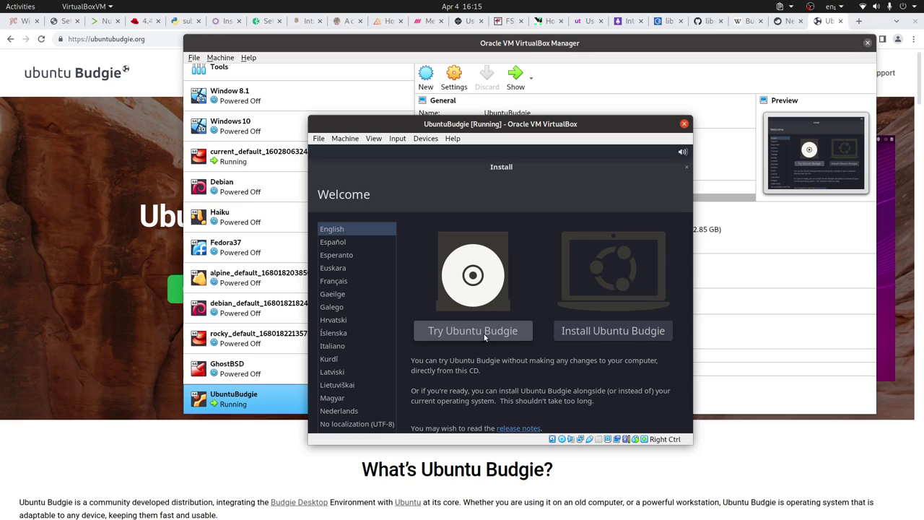
# - Choose Try Ubuntu Budgie on the installer's Welcome screen
pyautogui.click(484, 334)
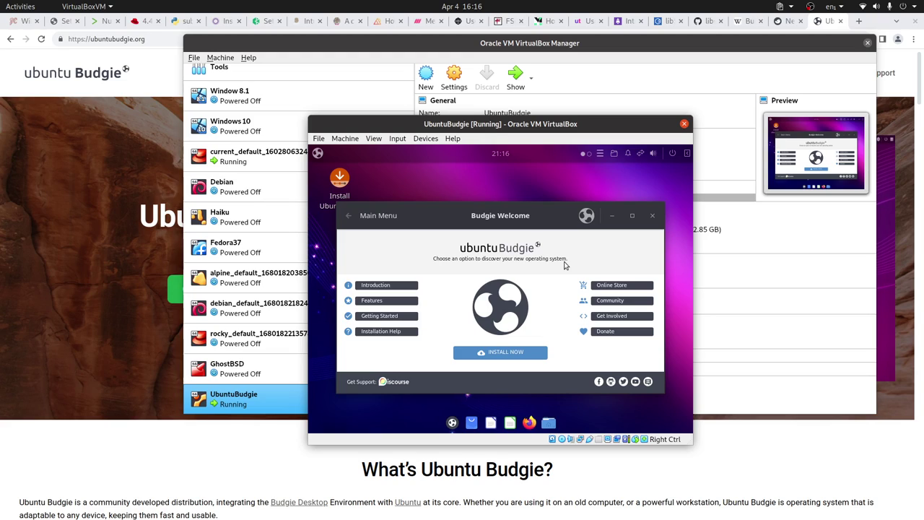
# - Close the Budgie Welcome window and launch Displays settings by searching 'displ'
pyautogui.click(651, 215)
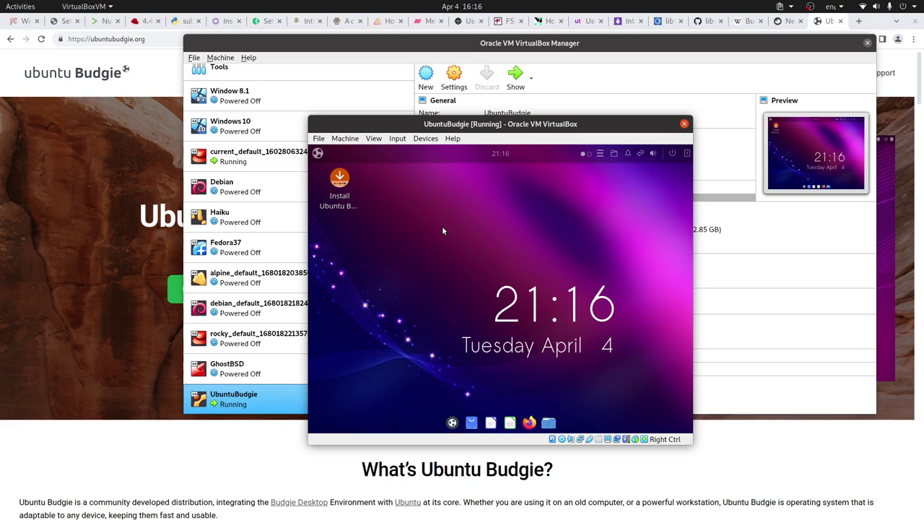
pyautogui.press('super')
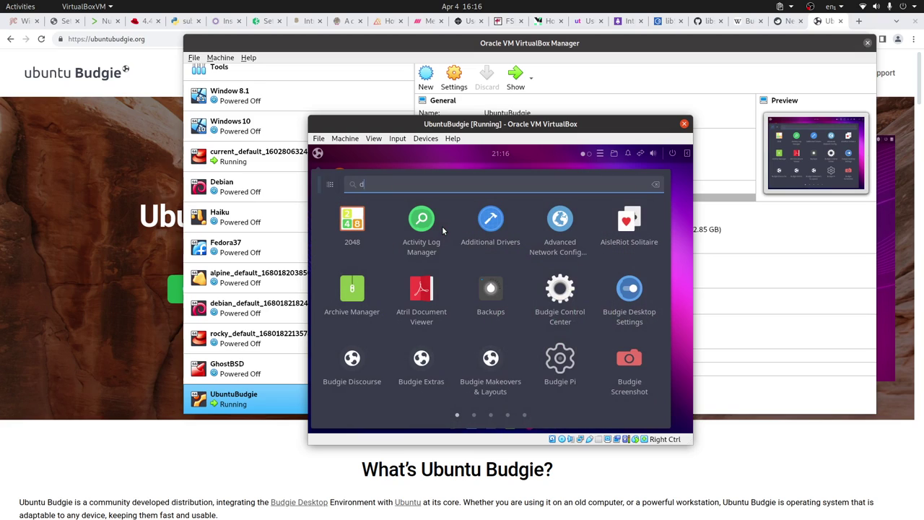
pyautogui.write('disp')
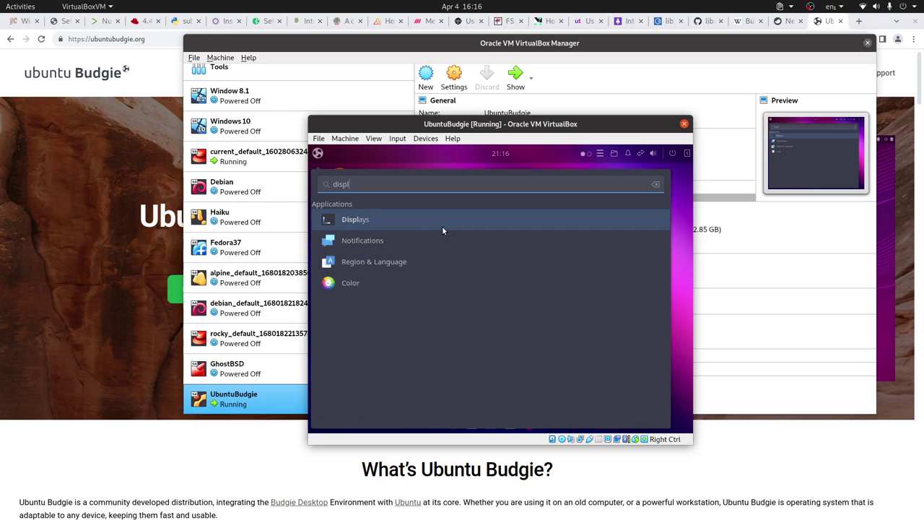
pyautogui.write('l')
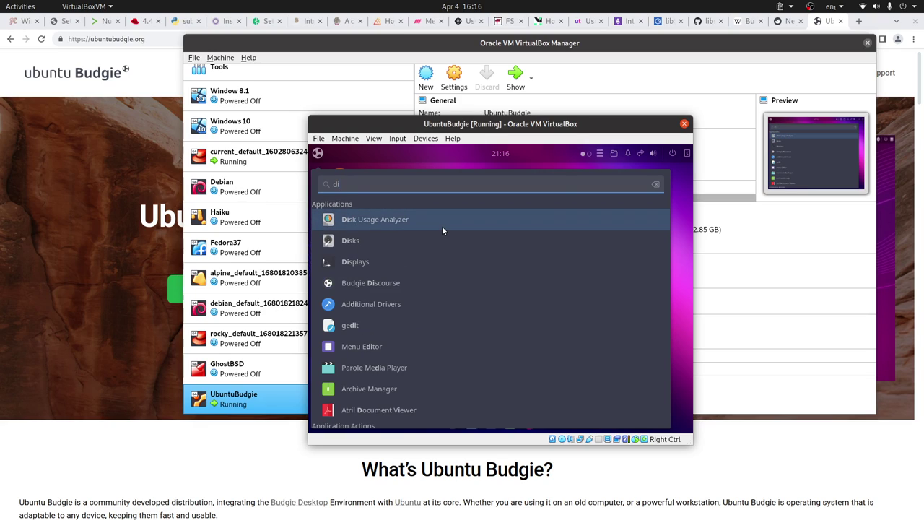
pyautogui.click(393, 216)
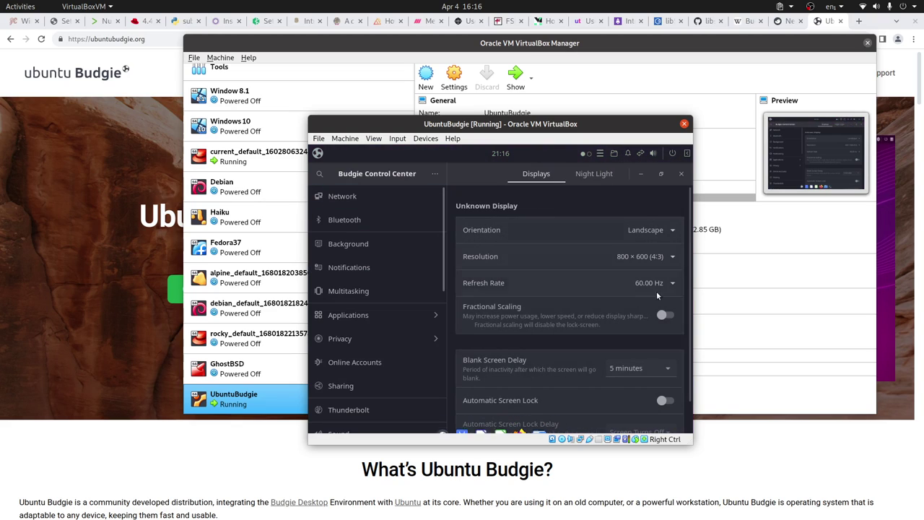
# - Open the Resolution list and scroll up to pick 1920 × 1080 (16:9)
pyautogui.click(668, 258)
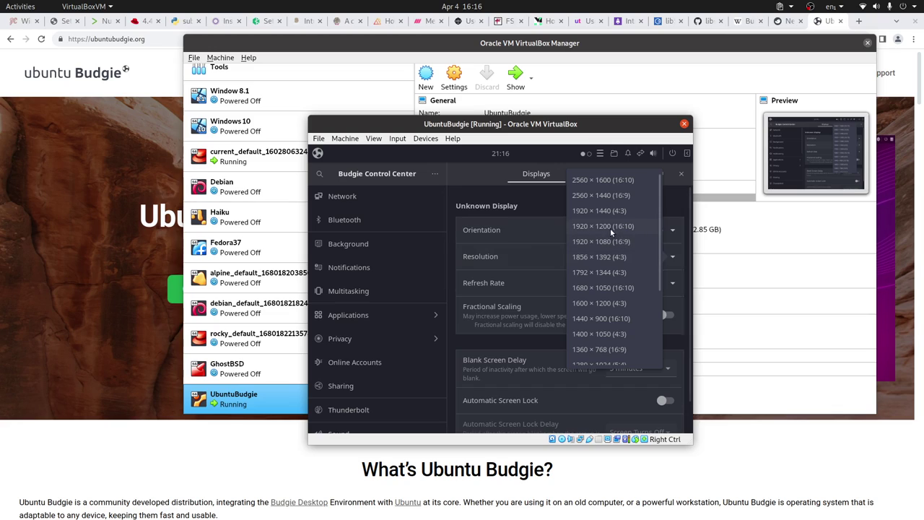
pyautogui.click(516, 234)
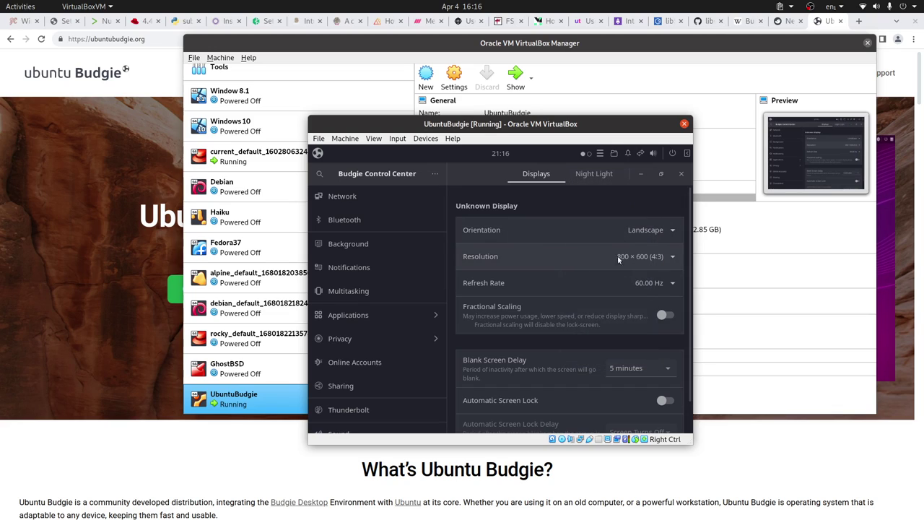
pyautogui.click(672, 258)
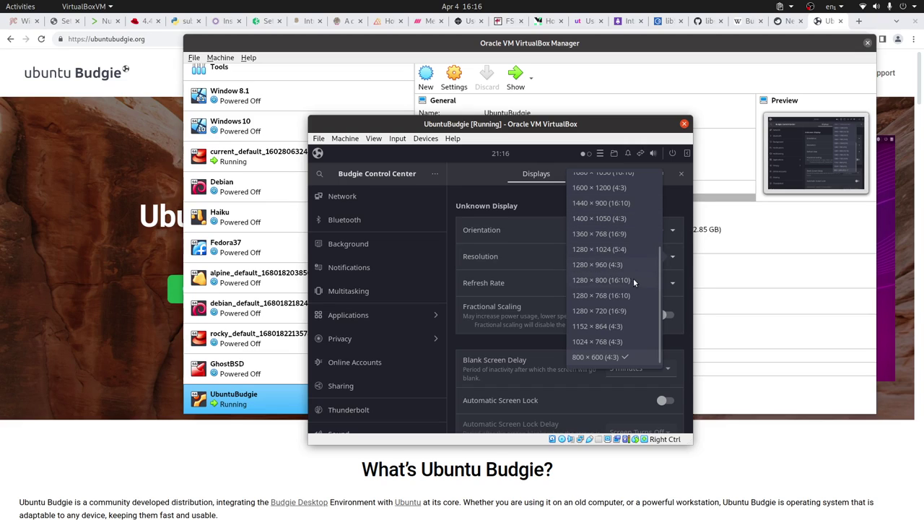
pyautogui.scroll(3, 633, 279)
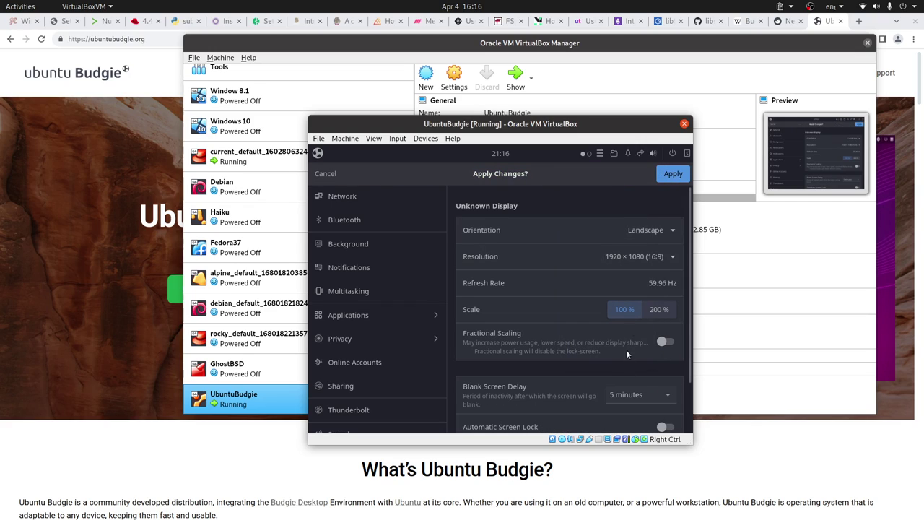
# - Apply and keep the 1920 × 1080 resolution, close Control Center, and go full screen
pyautogui.click(665, 175)
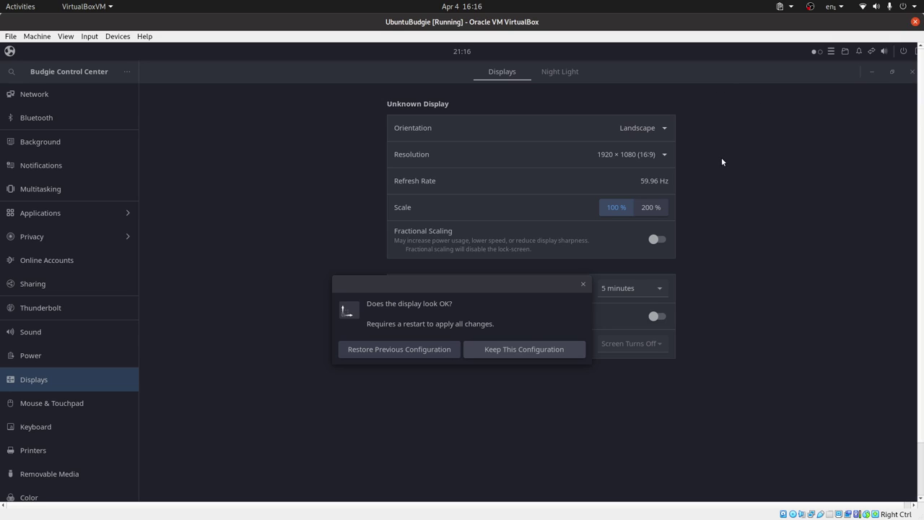
pyautogui.click(517, 350)
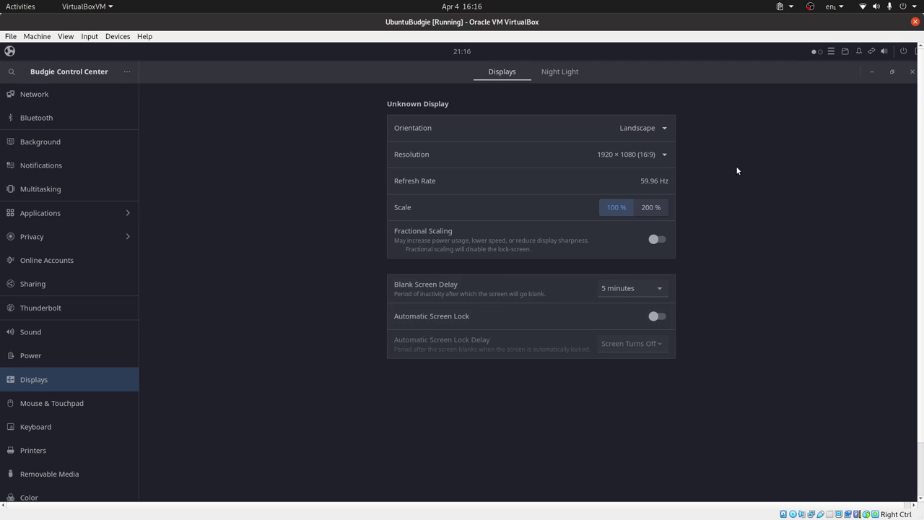
pyautogui.click(912, 71)
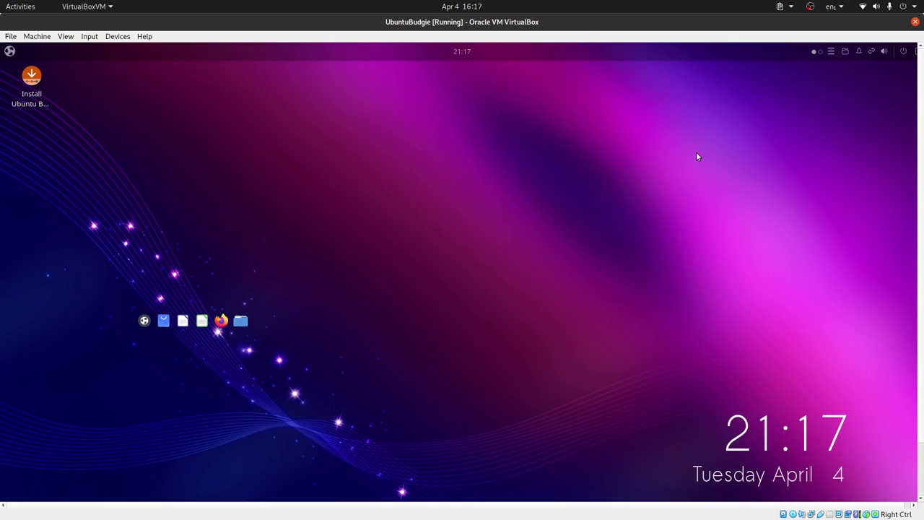
pyautogui.press('Control_R+f')
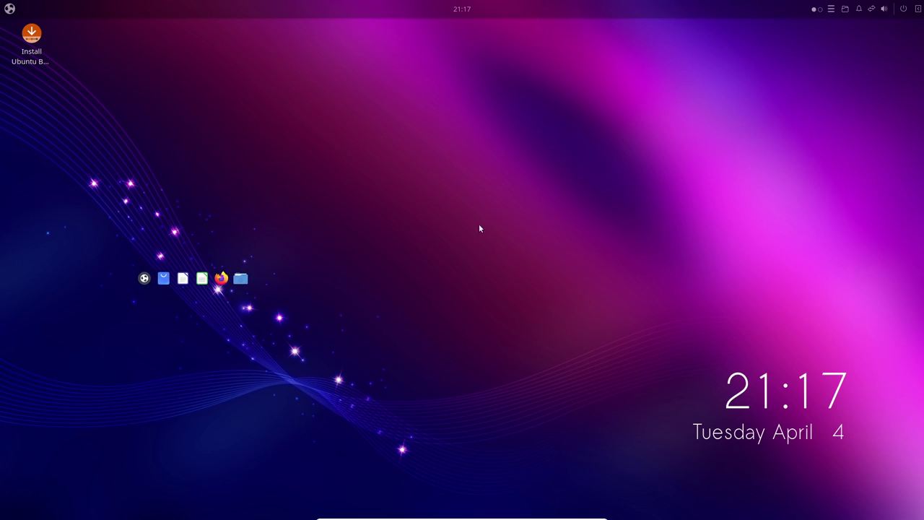
# - Leave full screen, resize the VM window, then maximize it again with the host bar and status bar showing
pyautogui.hotkey('ctrl', 'f')
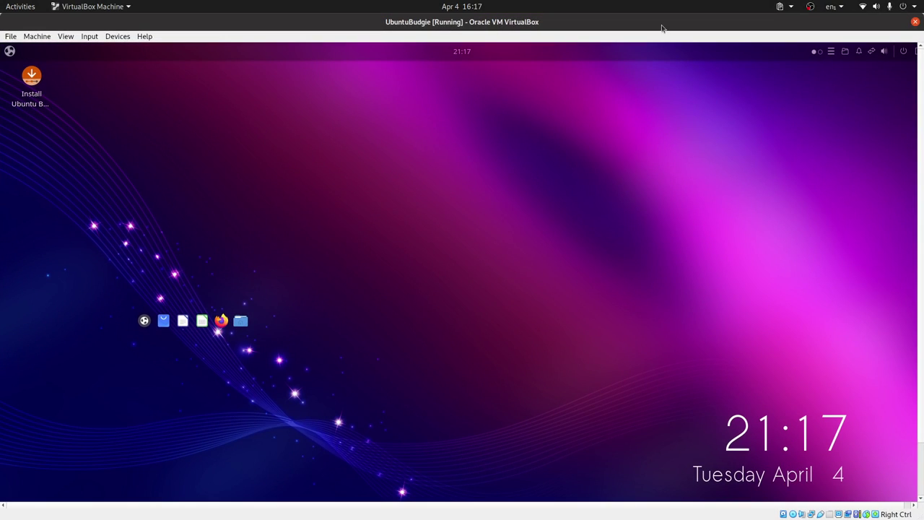
pyautogui.doubleClick(599, 22)
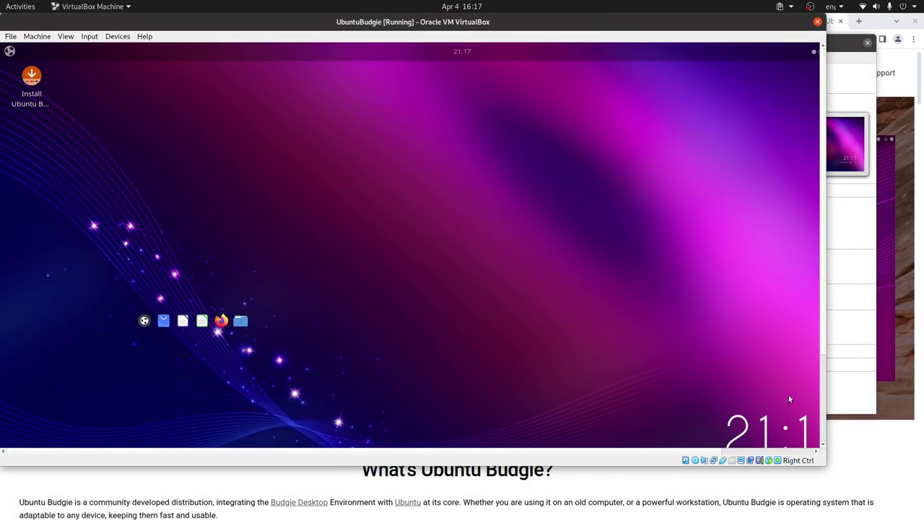
pyautogui.moveTo(822, 435); pyautogui.dragTo(670, 395)
pyautogui.doubleClick(508, 24)
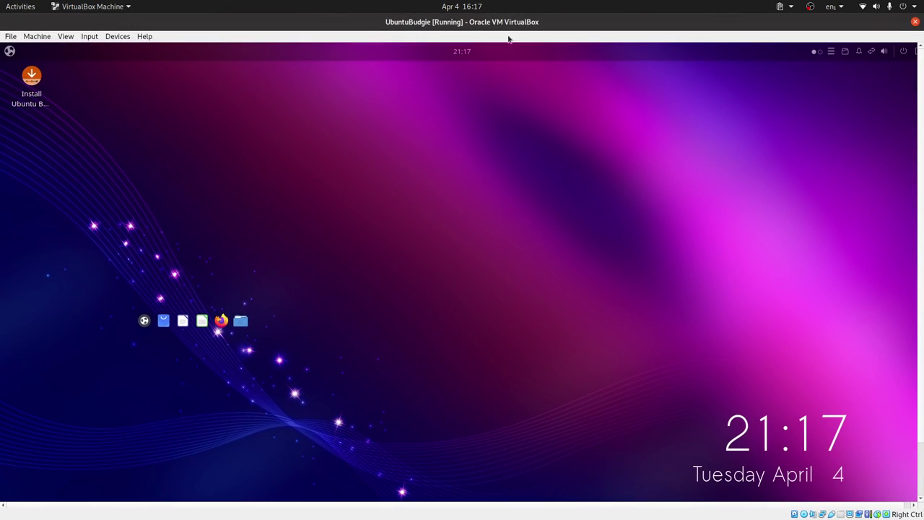
pyautogui.press('Control_R+f')
# - Launch the Ubuntu Budgie installer, keep English, and choose the English (US, alt. intl.) keyboard layout
pyautogui.doubleClick(31, 81)
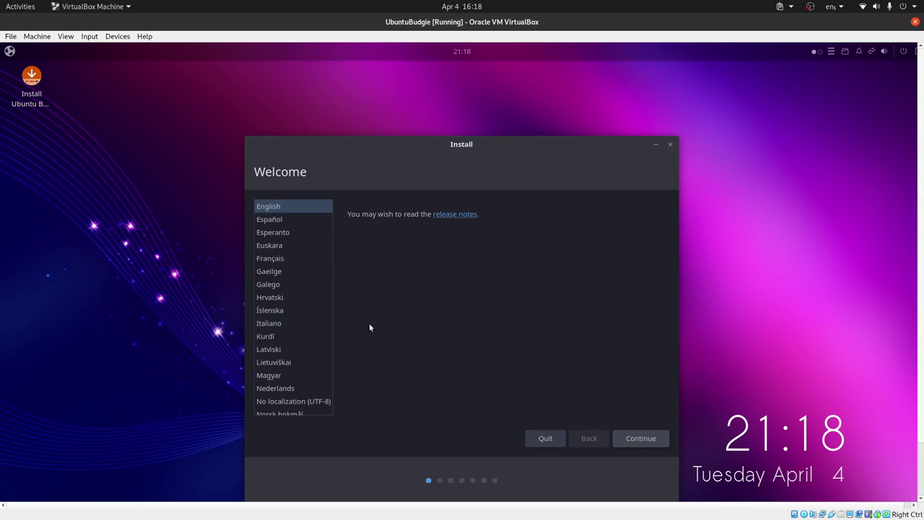
pyautogui.click(644, 438)
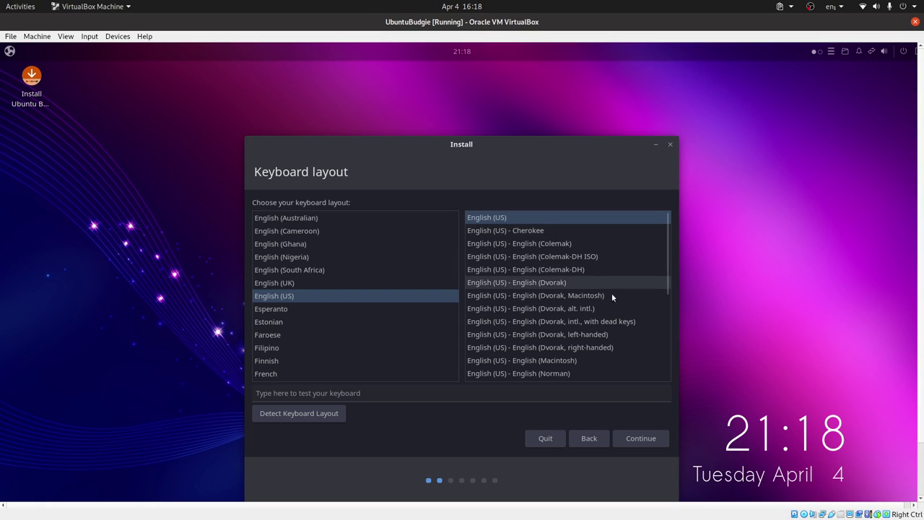
pyautogui.scroll(-5, 625, 304)
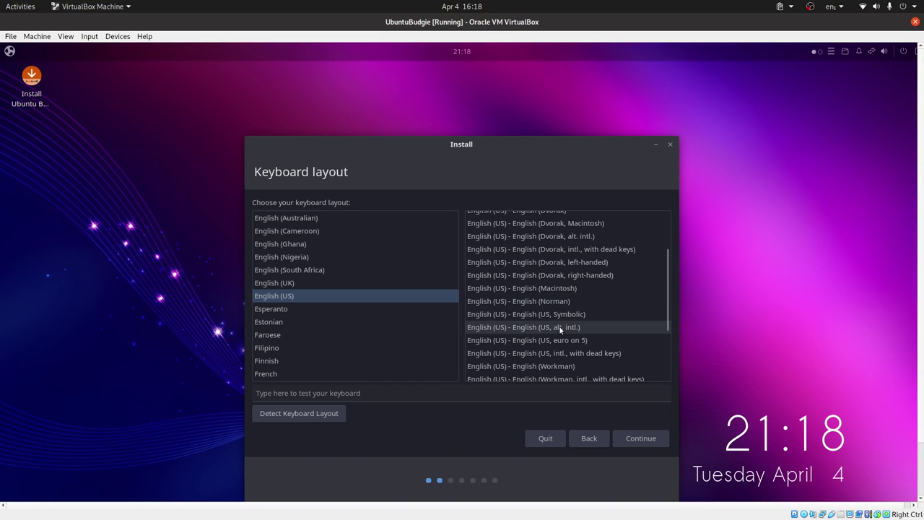
pyautogui.click(559, 326)
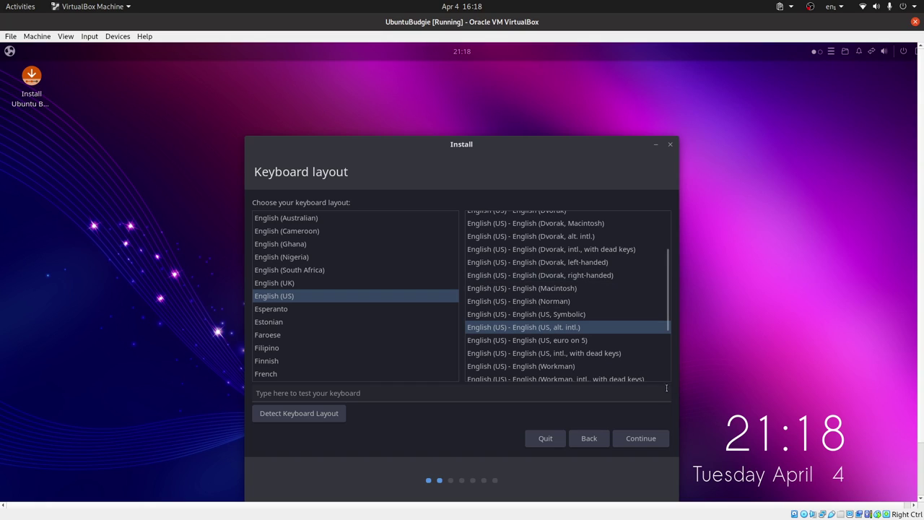
pyautogui.click(641, 438)
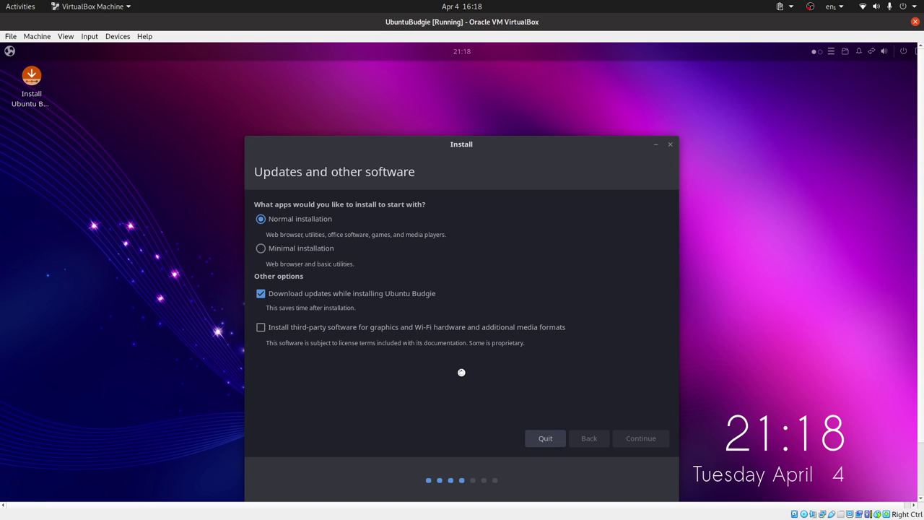
# - Return to the keyboard page, try Detect Keyboard Layout, dismiss it, and continue to Updates and other software
pyautogui.click(592, 438)
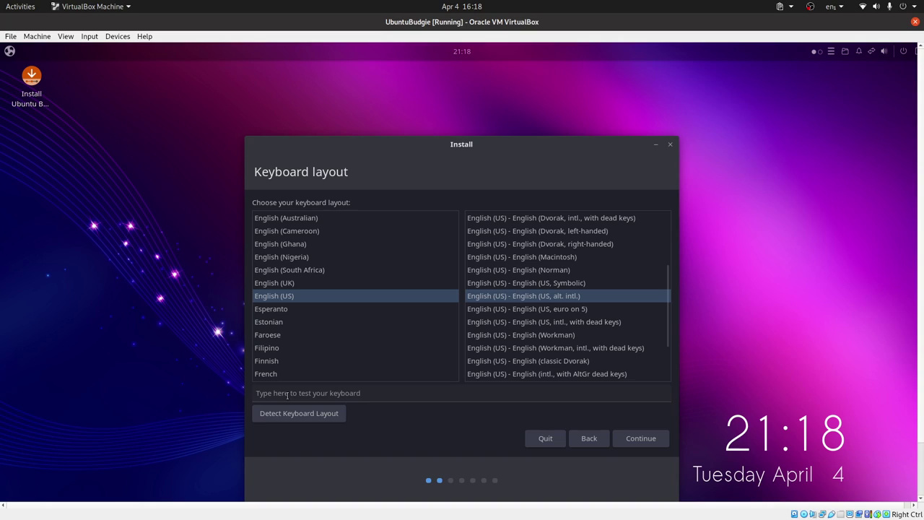
pyautogui.click(329, 391)
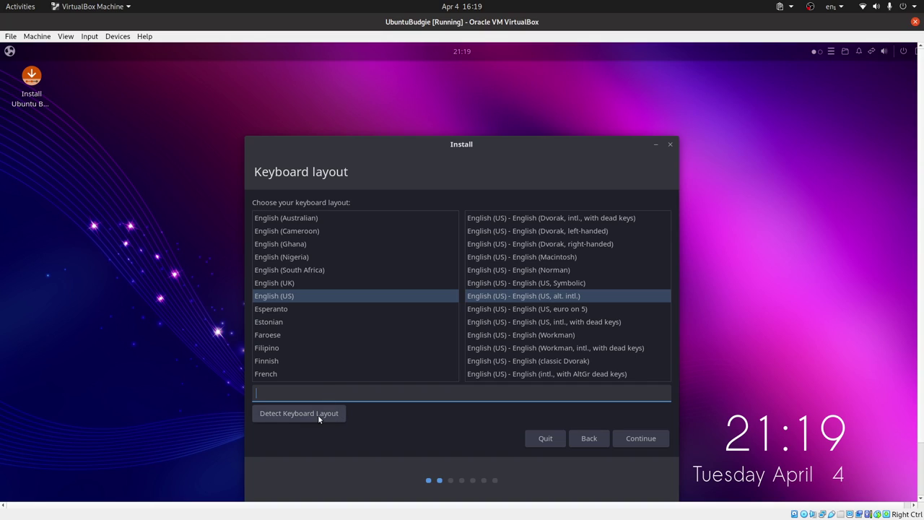
pyautogui.click(317, 414)
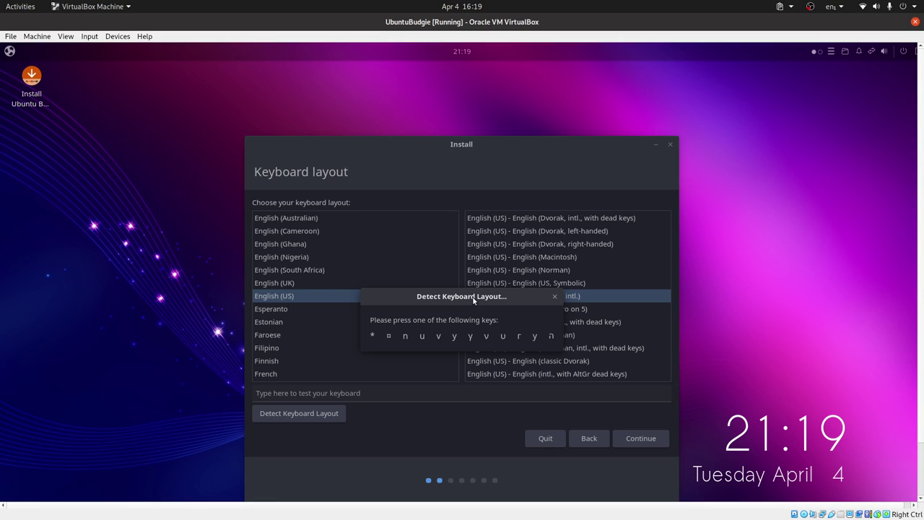
pyautogui.click(555, 297)
pyautogui.click(649, 440)
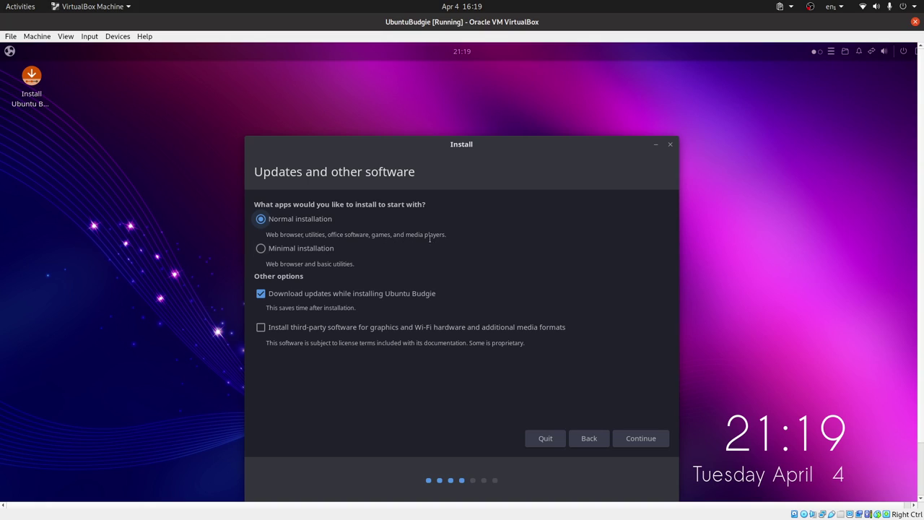
# - Choose Minimal installation with Download updates while installing turned off, and continue
pyautogui.click(260, 247)
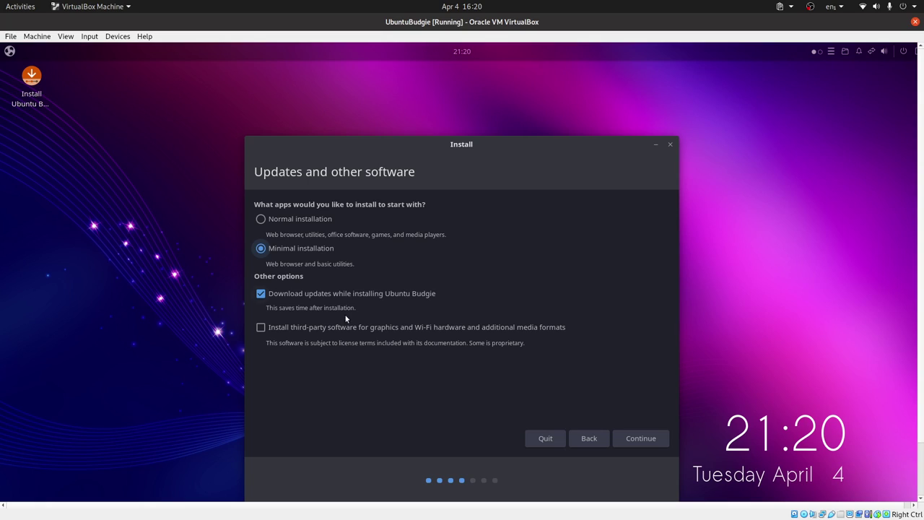
pyautogui.click(337, 294)
pyautogui.click(645, 438)
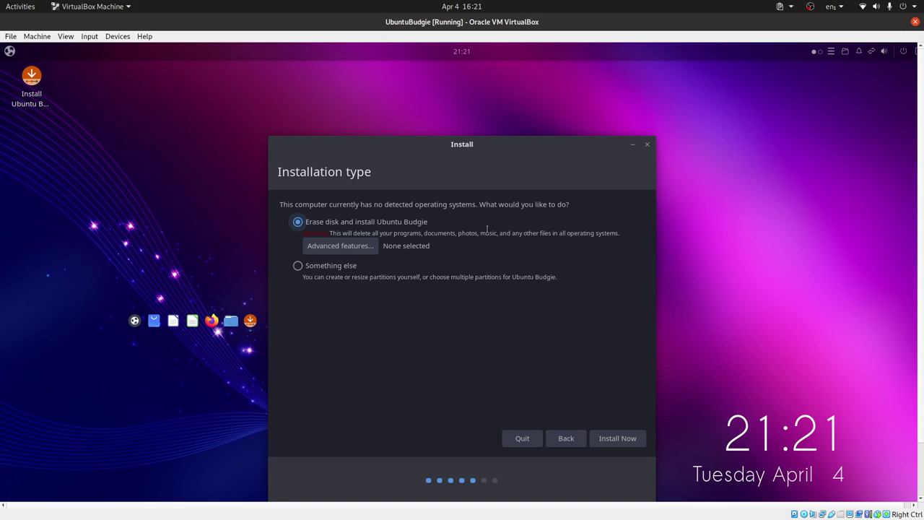
# - Try the LVM, encryption and ZFS advanced features, reset to None and cancel, then select Something else
pyautogui.click(346, 249)
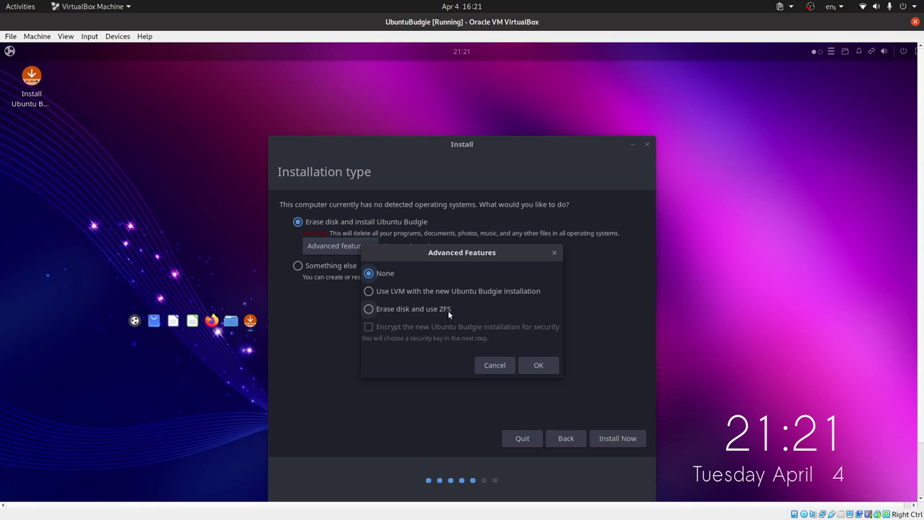
pyautogui.click(370, 309)
pyautogui.click(372, 291)
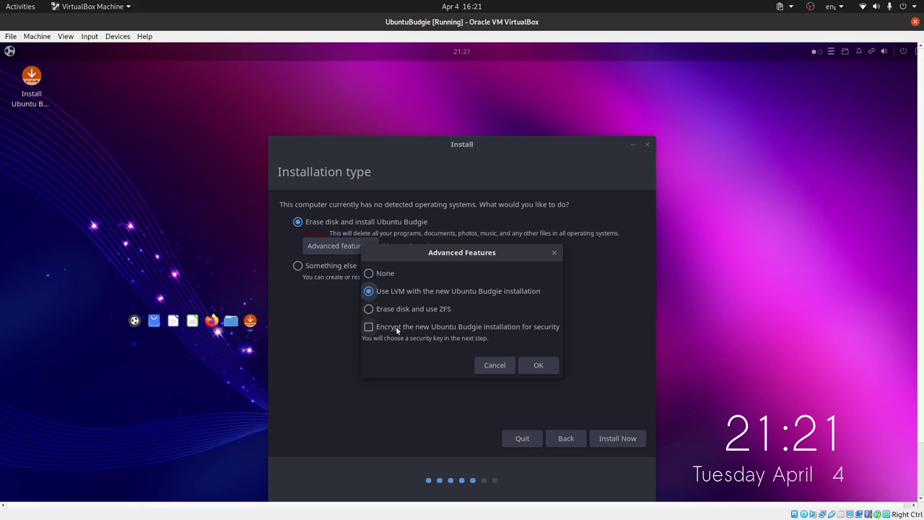
pyautogui.click(368, 273)
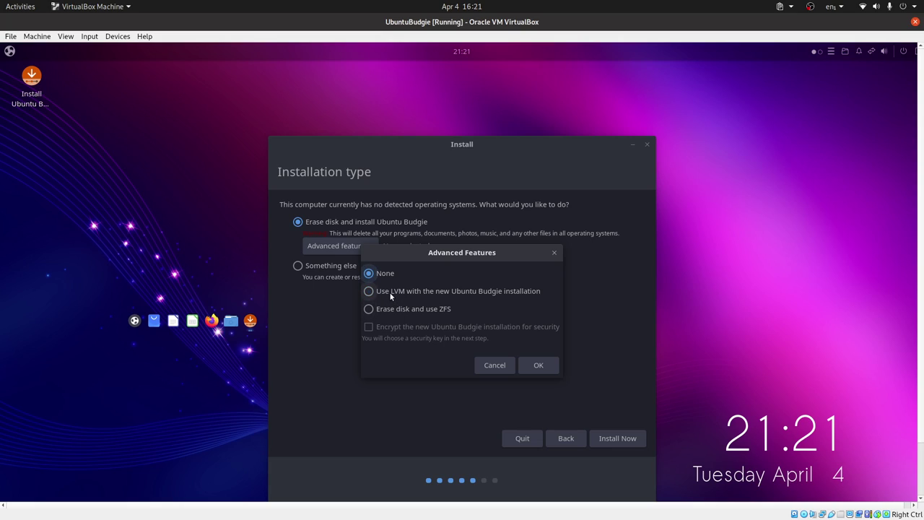
pyautogui.click(389, 292)
pyautogui.click(405, 329)
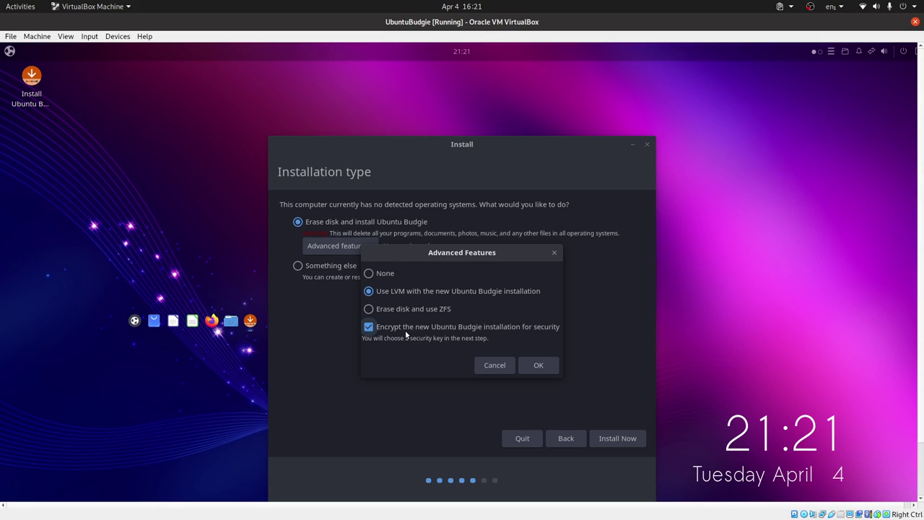
pyautogui.click(409, 308)
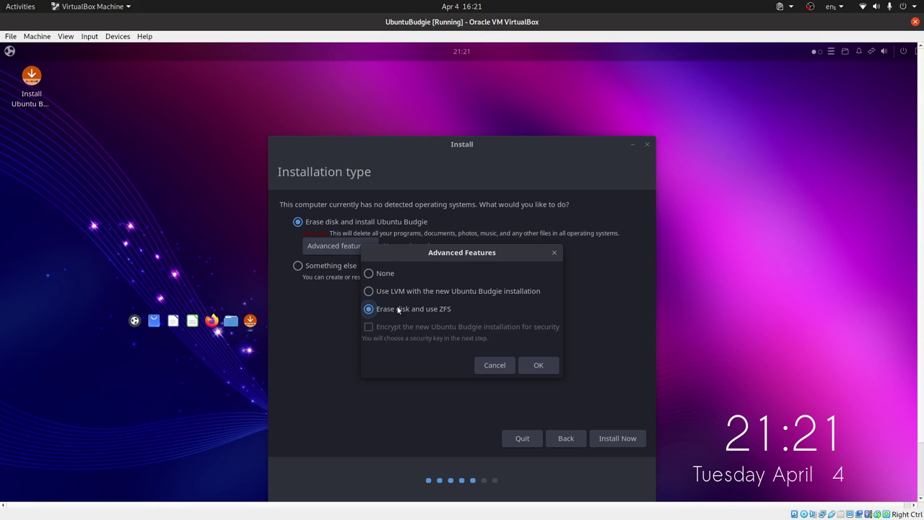
pyautogui.click(374, 273)
pyautogui.click(390, 291)
pyautogui.click(369, 326)
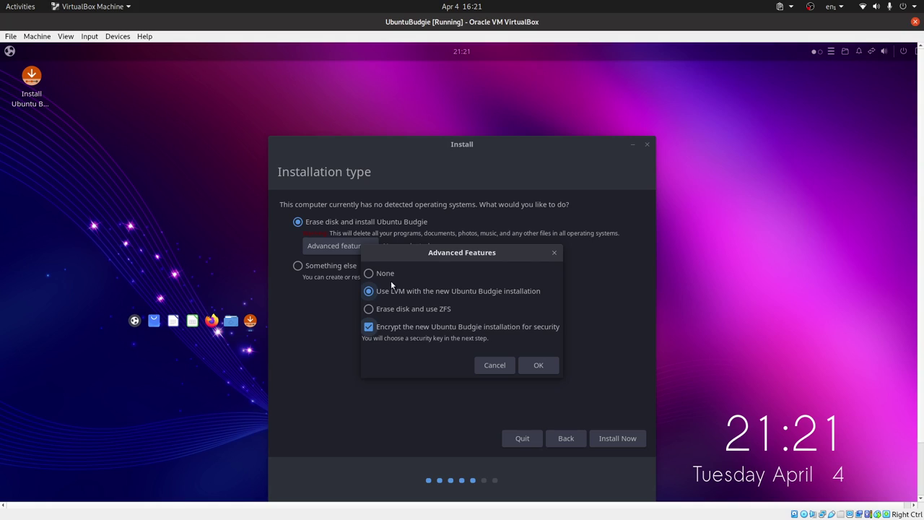
pyautogui.click(387, 274)
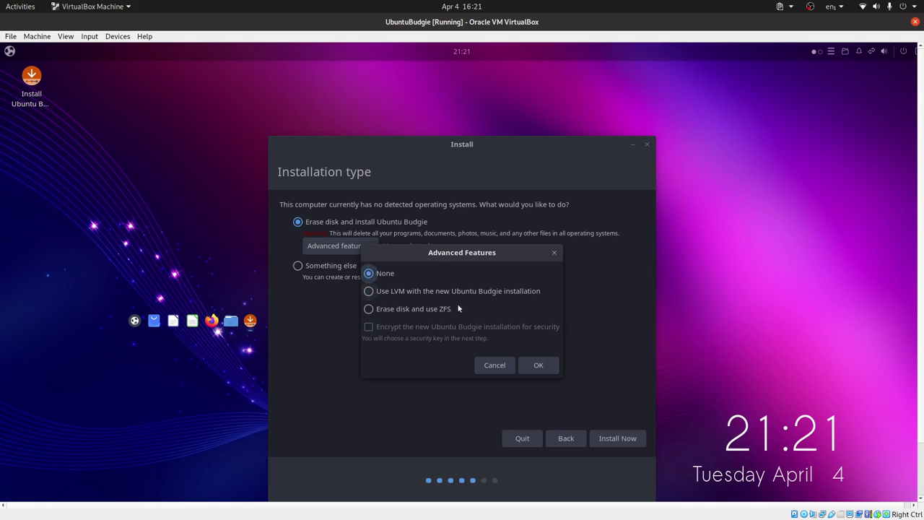
pyautogui.click(495, 365)
pyautogui.click(297, 266)
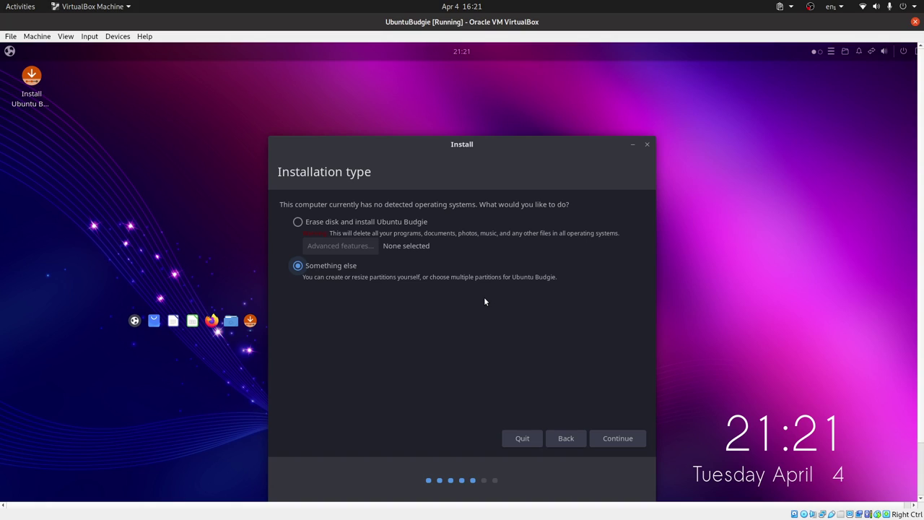
# - Switch to Erase disk and install Ubuntu Budgie, confirm writing changes to disk, and make the VM fullscreen
pyautogui.click(297, 221)
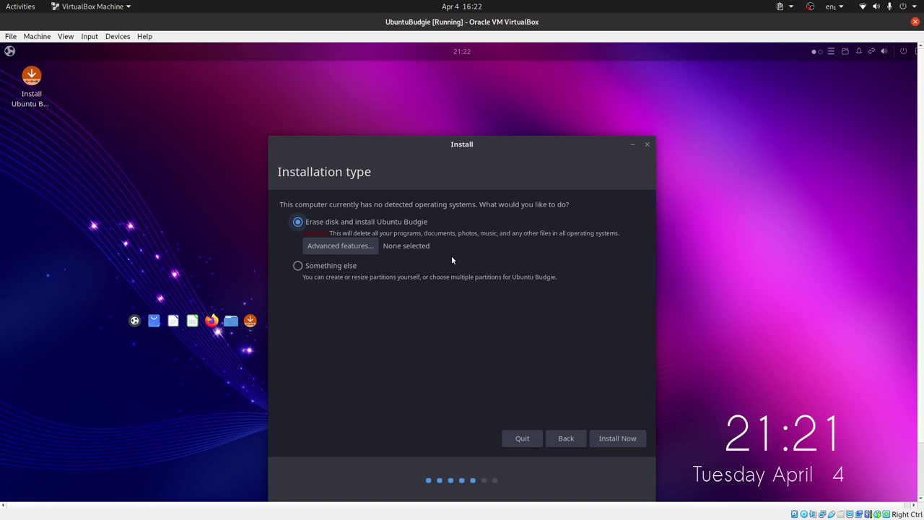
pyautogui.click(612, 437)
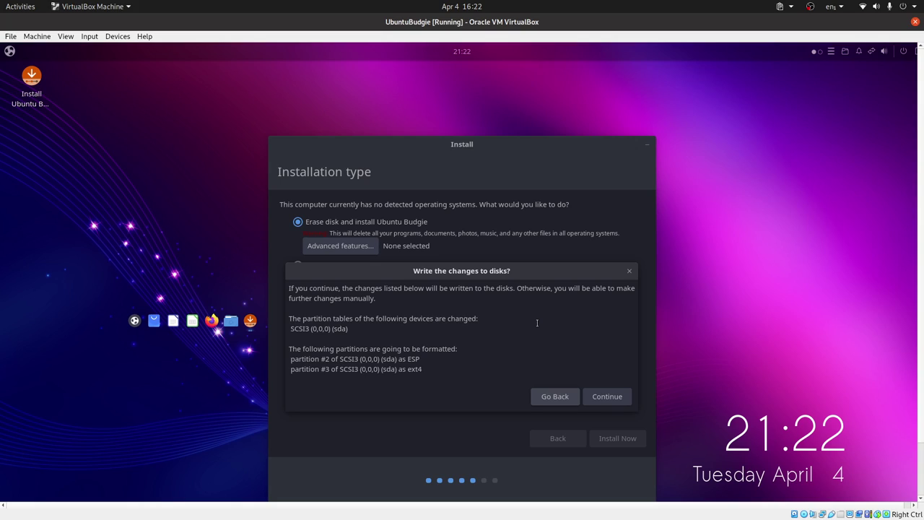
pyautogui.click(605, 395)
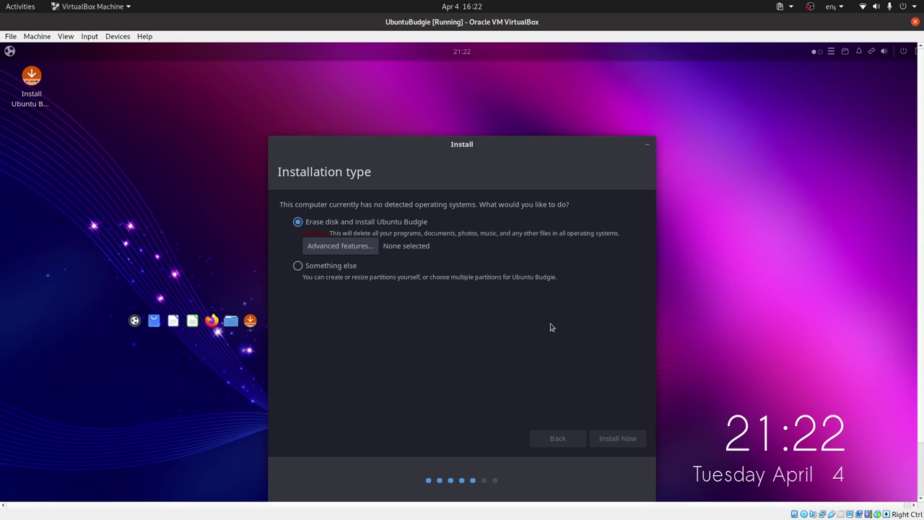
pyautogui.press('Control_R+f')
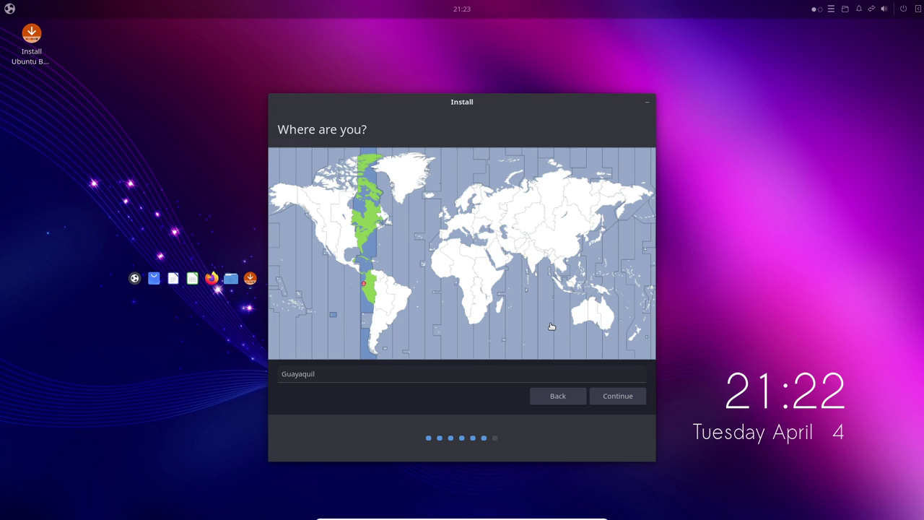
# - Accept Guayaquil as the location and continue to the Who are you? page
pyautogui.click(614, 395)
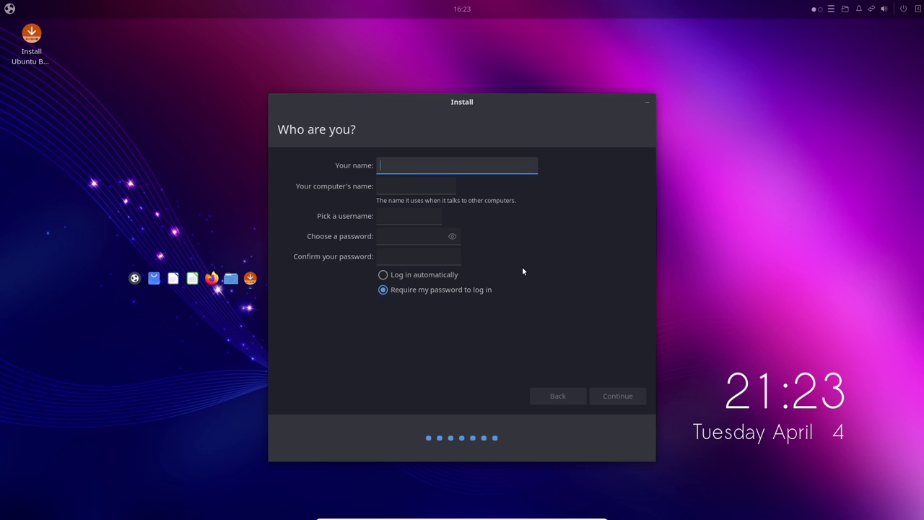
# - Enter the user's name, keep the suggested computer name and username, set and confirm a password, and continue
pyautogui.write('LibrebYte')
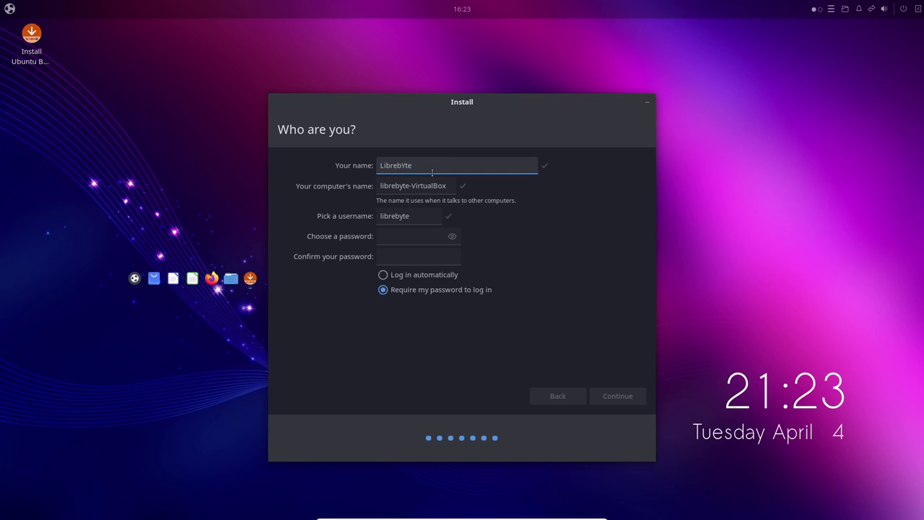
pyautogui.press('BackSpace')
pyautogui.press('BackSpace')
pyautogui.press('BackSpace')
pyautogui.press('BackSpace')
pyautogui.write('Byte')
pyautogui.doubleClick(396, 166)
pyautogui.doubleClick(429, 185)
pyautogui.press('Tab')
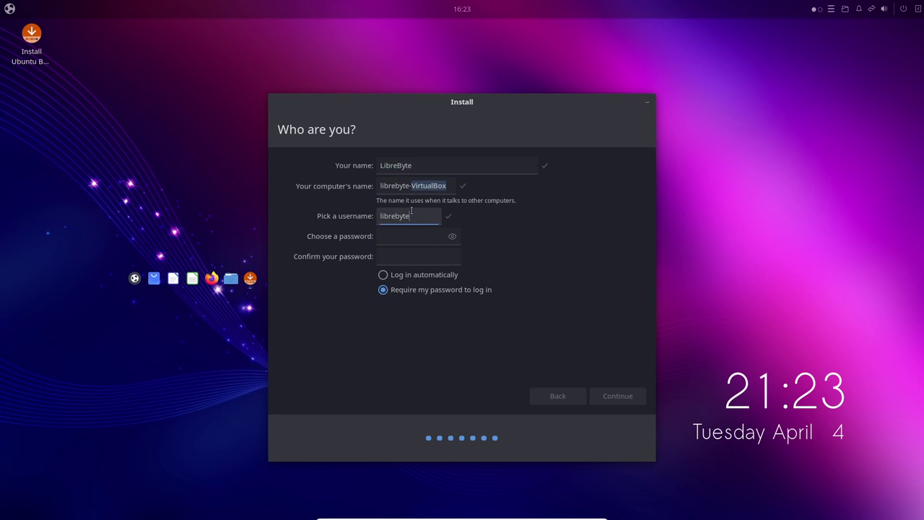
pyautogui.press('Tab')
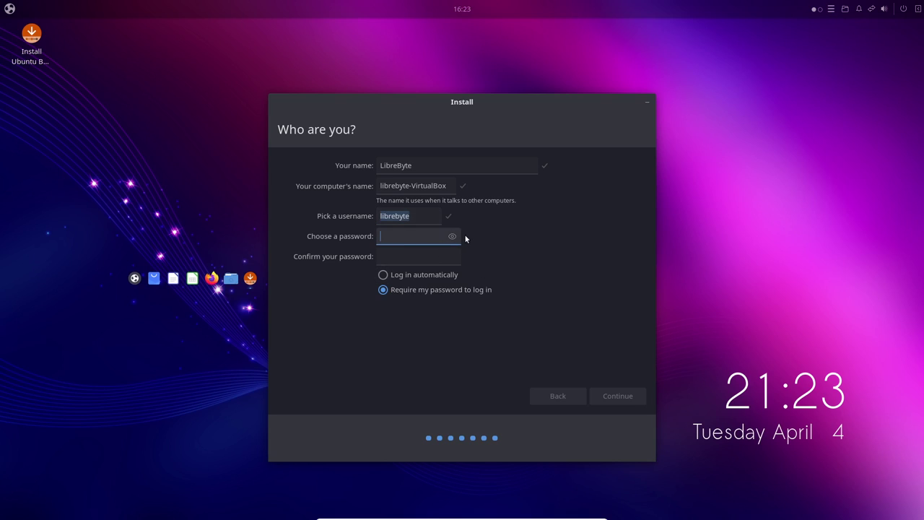
pyautogui.write('123')
pyautogui.click(405, 259)
pyautogui.write('123')
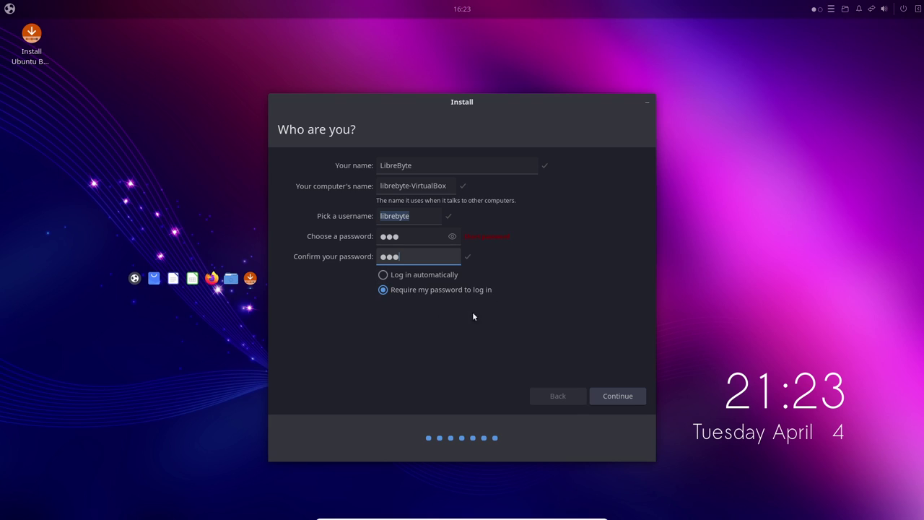
pyautogui.click(617, 396)
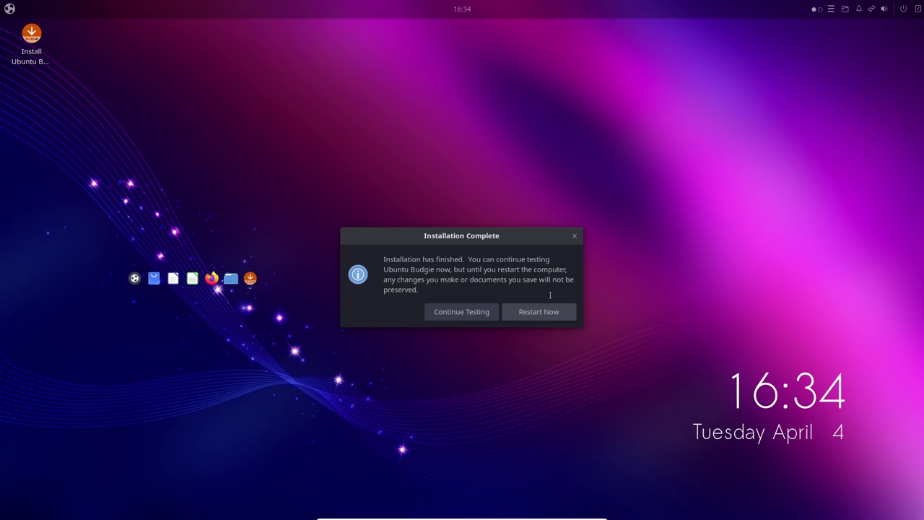
# - Once installation finishes, choose Restart Now in the Installation Complete dialog
pyautogui.click(534, 314)
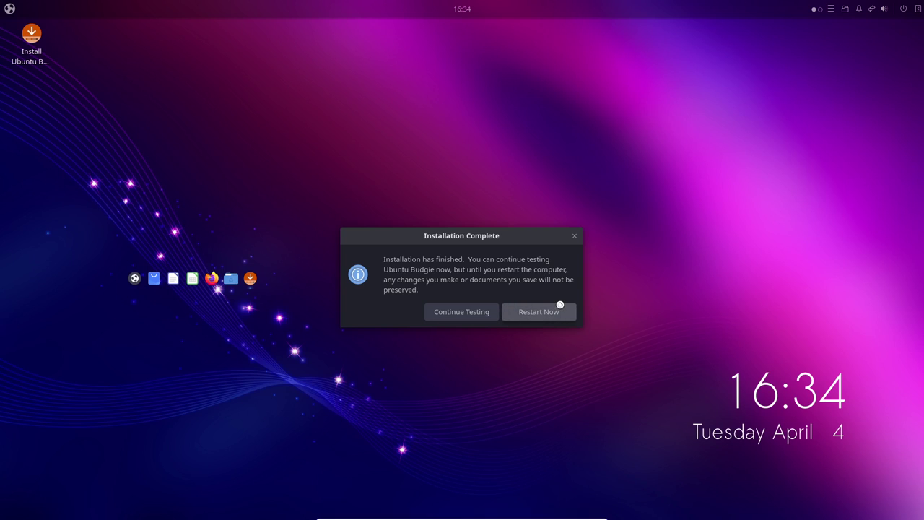
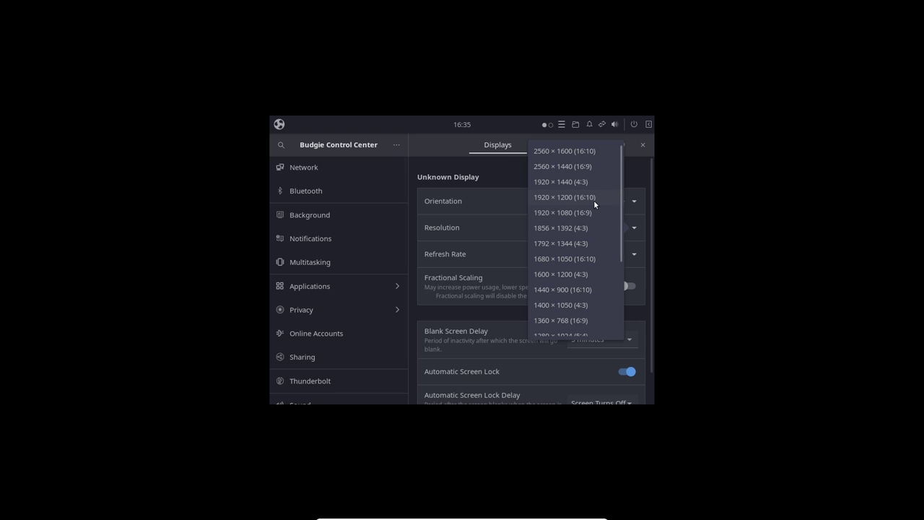
# - Apply and keep a 1920 × 1080 (16:9) display resolution, then close Budgie Control Center
pyautogui.click(579, 213)
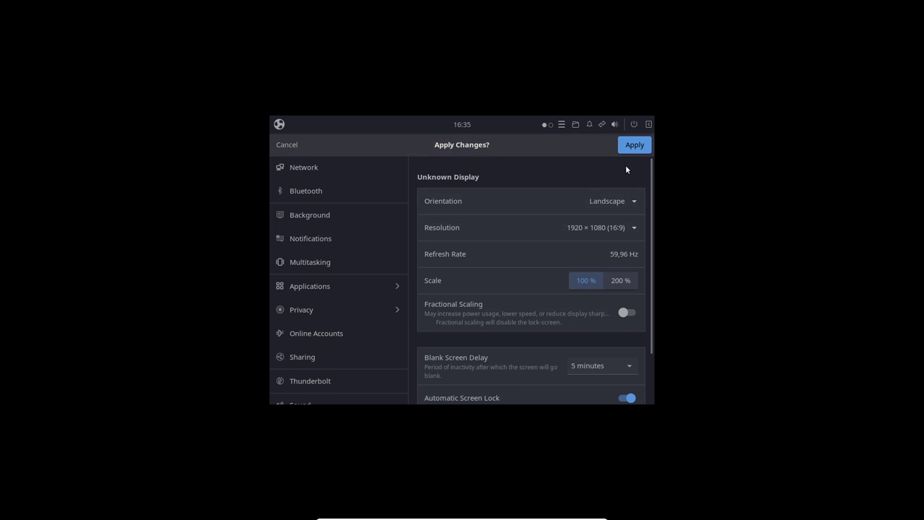
pyautogui.click(634, 145)
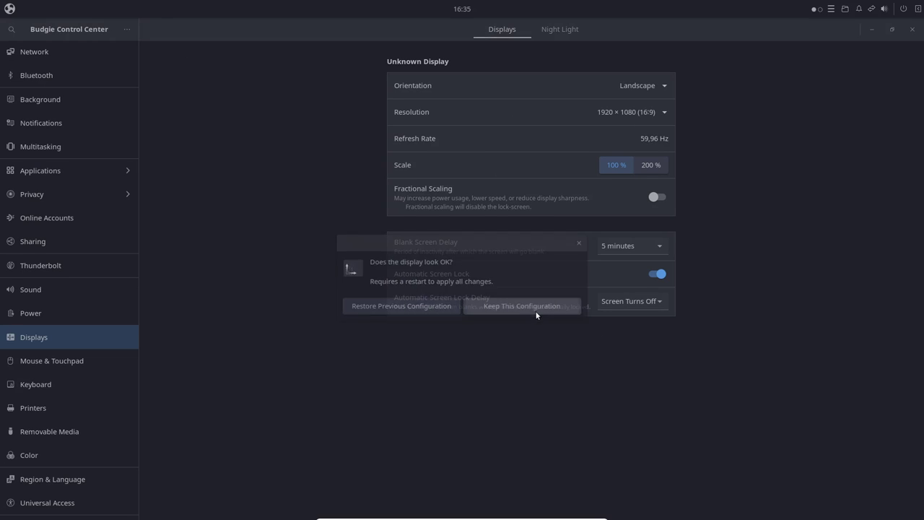
pyautogui.click(538, 312)
pyautogui.click(911, 30)
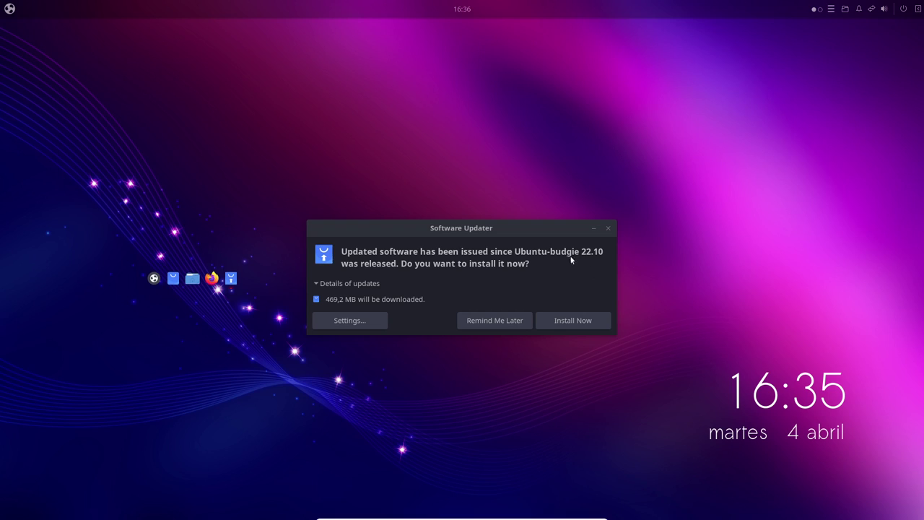
# - Move the Software Updater prompt aside and postpone the 469,2 MB of updates with Remind Me Later
pyautogui.moveTo(511, 229); pyautogui.dragTo(568, 186)
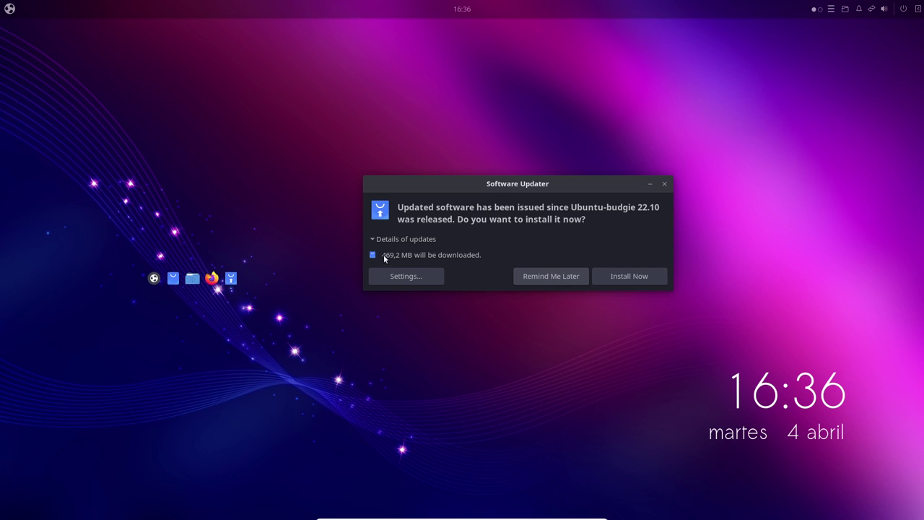
pyautogui.click(543, 279)
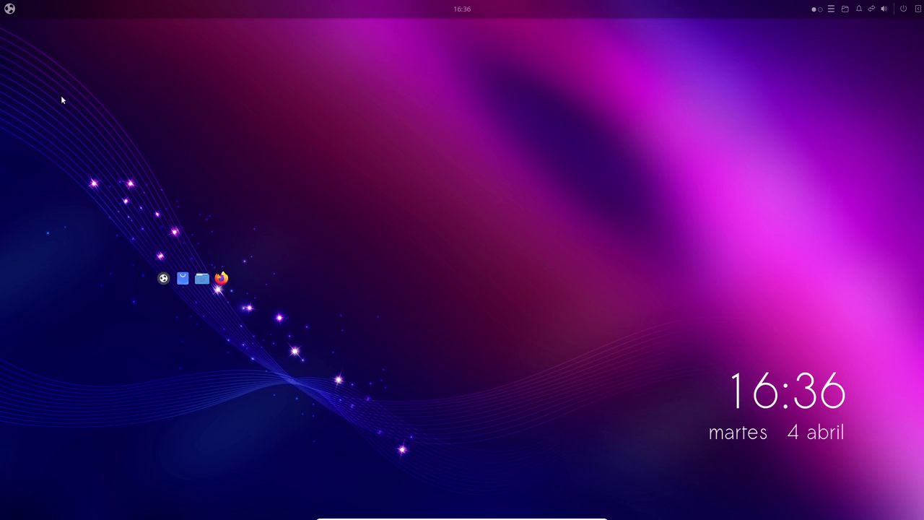
# - Browse the Budgie Menu's second app page and switch it to the category list view
pyautogui.click(9, 9)
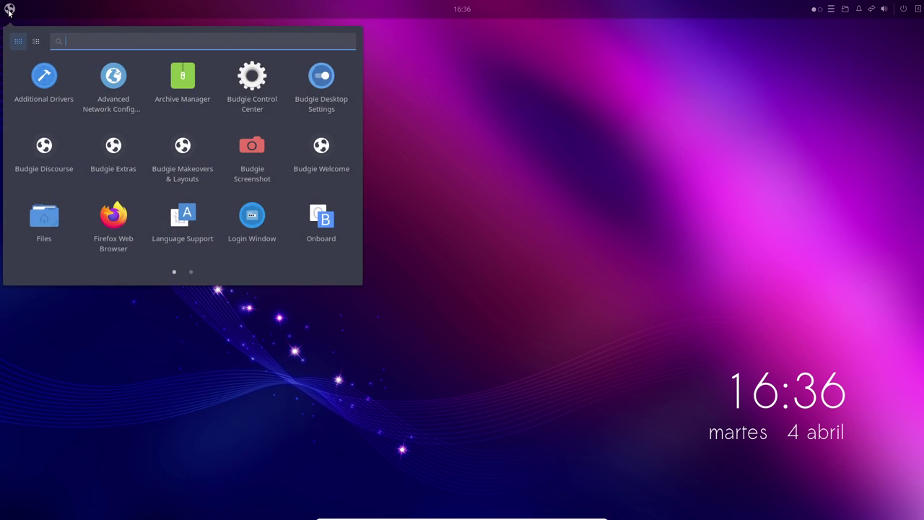
pyautogui.click(389, 53)
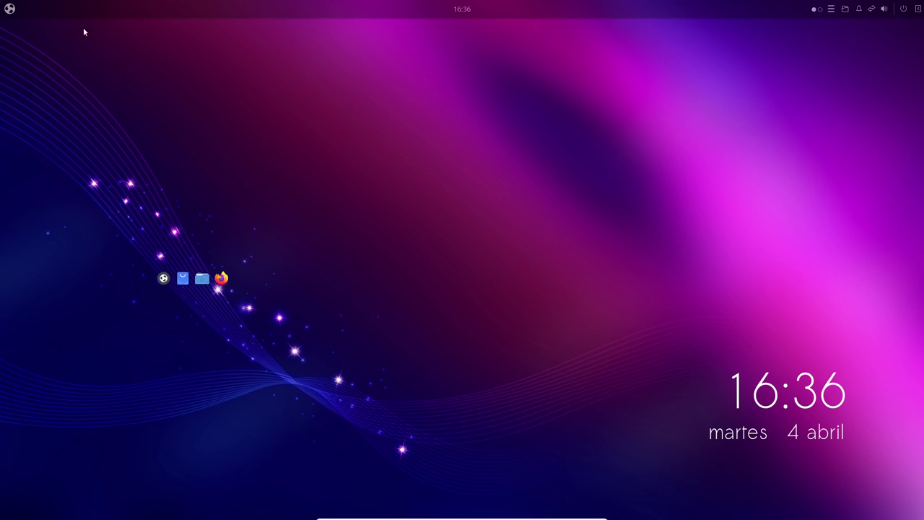
pyautogui.click(6, 11)
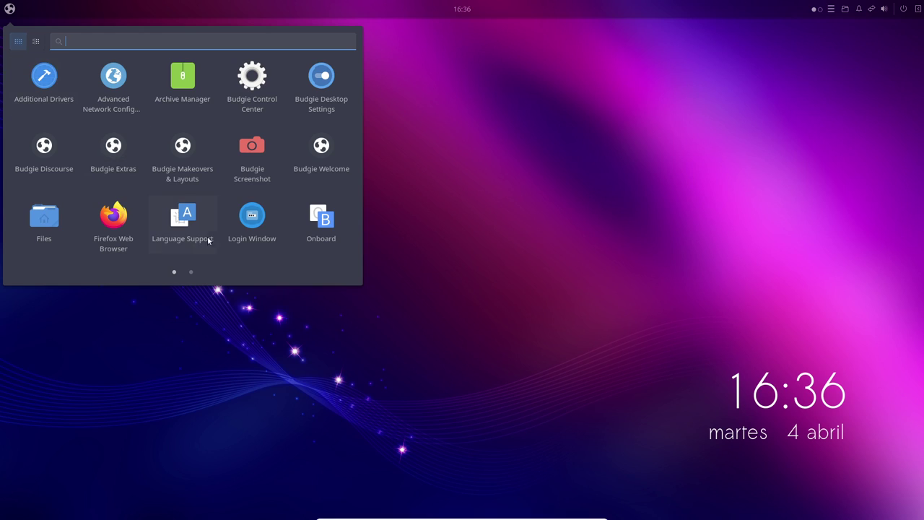
pyautogui.click(190, 272)
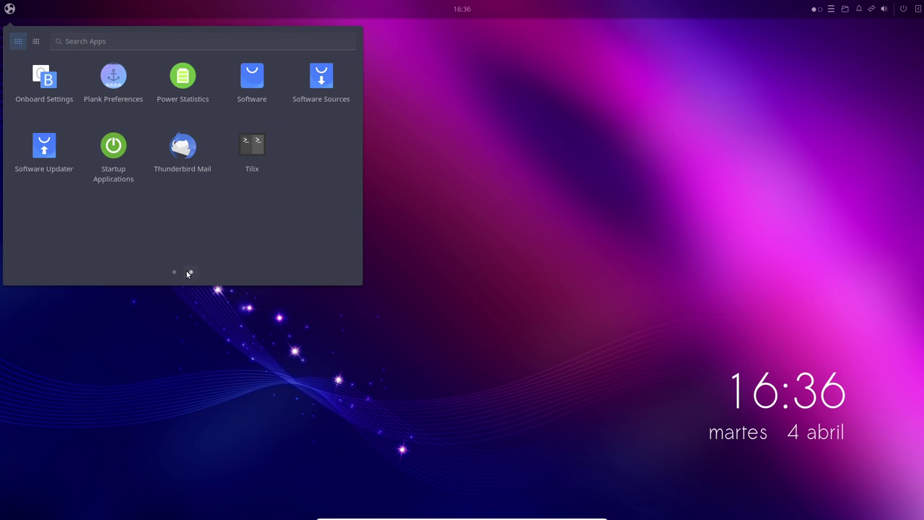
pyautogui.click(36, 41)
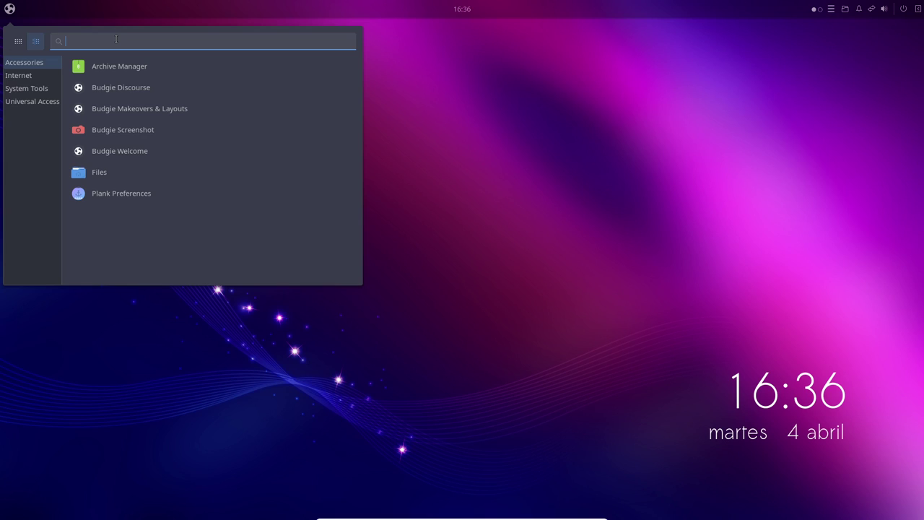
# - Search the menu for 'termina' to find Tilix, clear it, return to grid view, and close
pyautogui.write('ter')
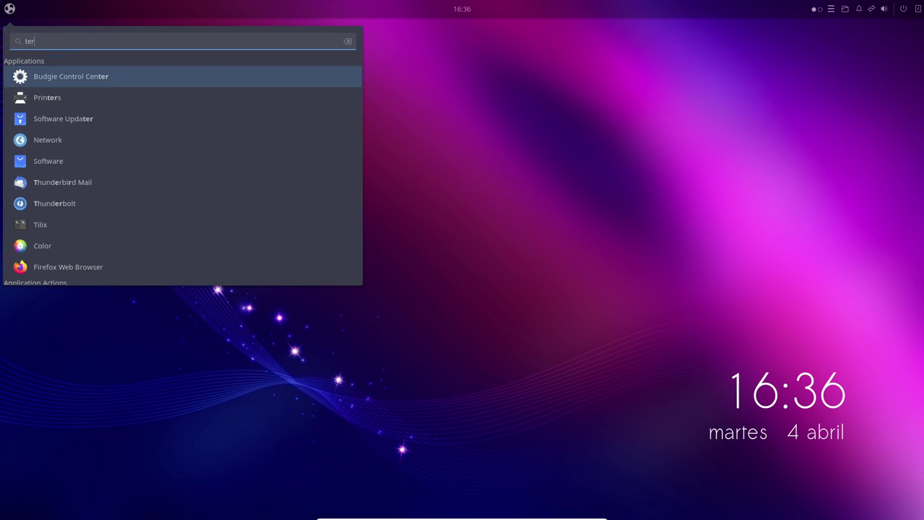
pyautogui.write('mina')
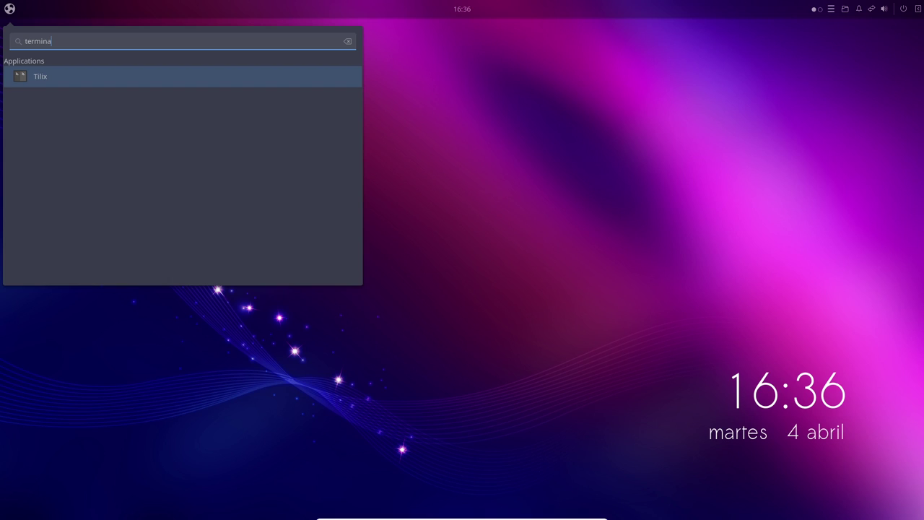
pyautogui.press('BackSpace')
pyautogui.press('BackSpace')
pyautogui.press('BackSpace')
pyautogui.press('BackSpace')
pyautogui.press('BackSpace')
pyautogui.press('BackSpace')
pyautogui.press('BackSpace')
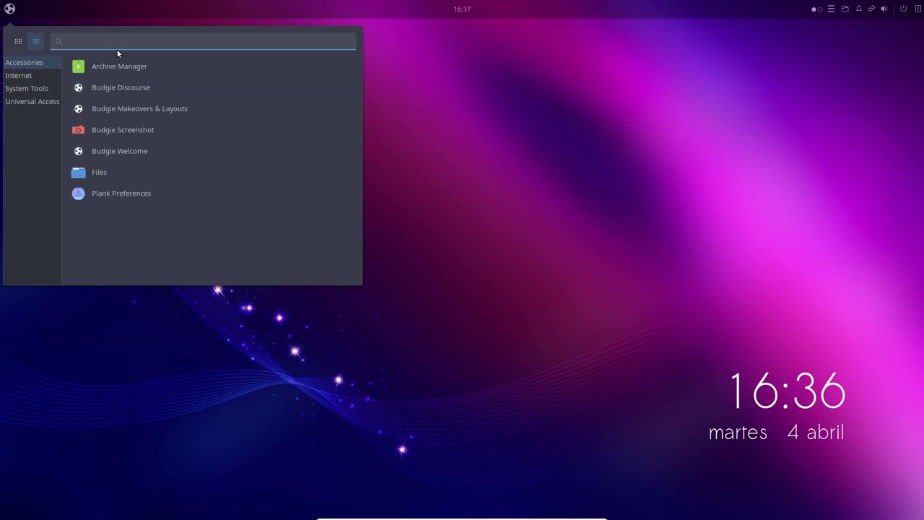
pyautogui.click(14, 42)
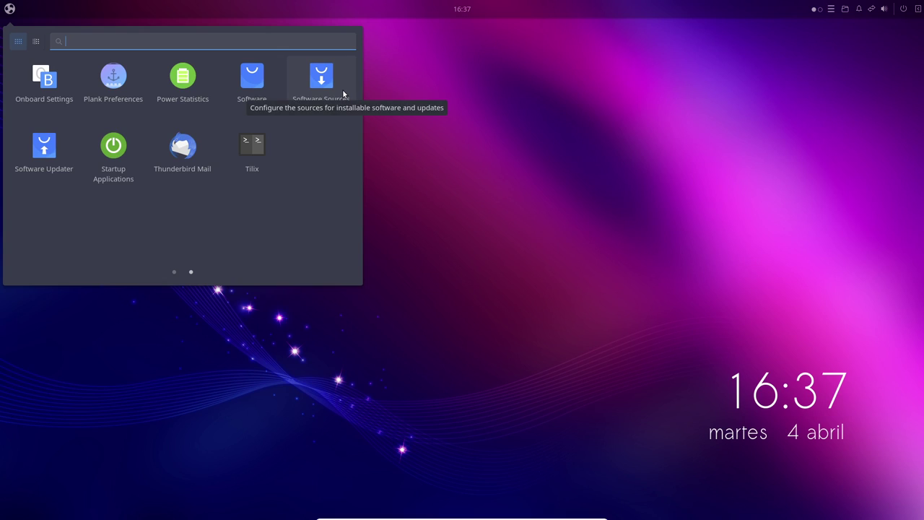
pyautogui.click(477, 96)
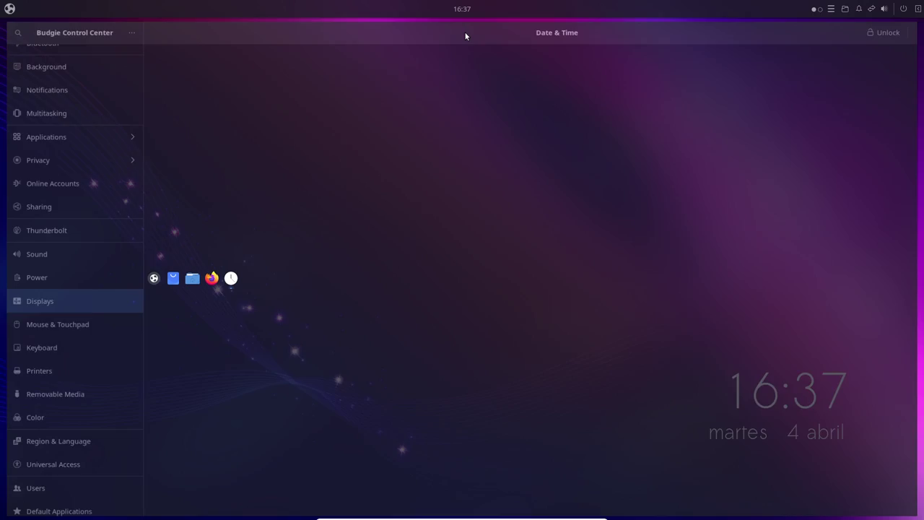
# - Close the Date & Time settings window and glance at the QuickNote popup
pyautogui.scroll(2, 121, 150)
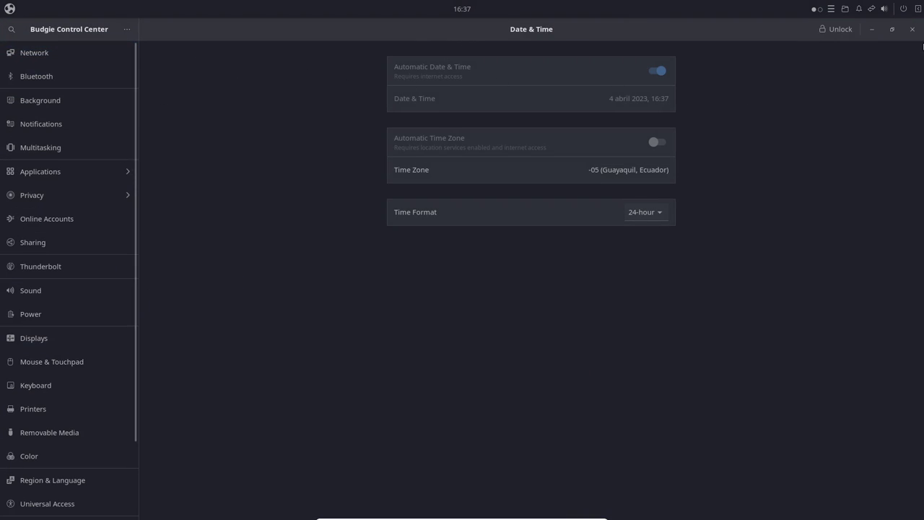
pyautogui.click(912, 28)
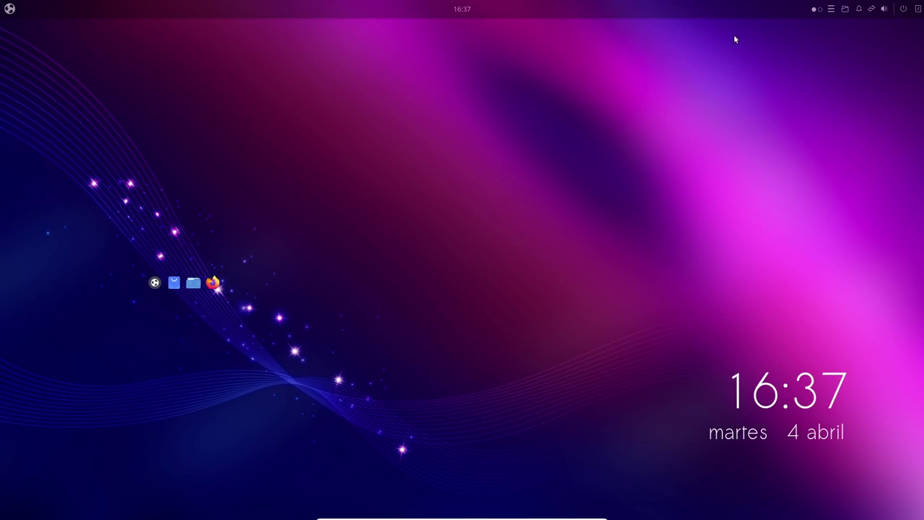
pyautogui.click(828, 10)
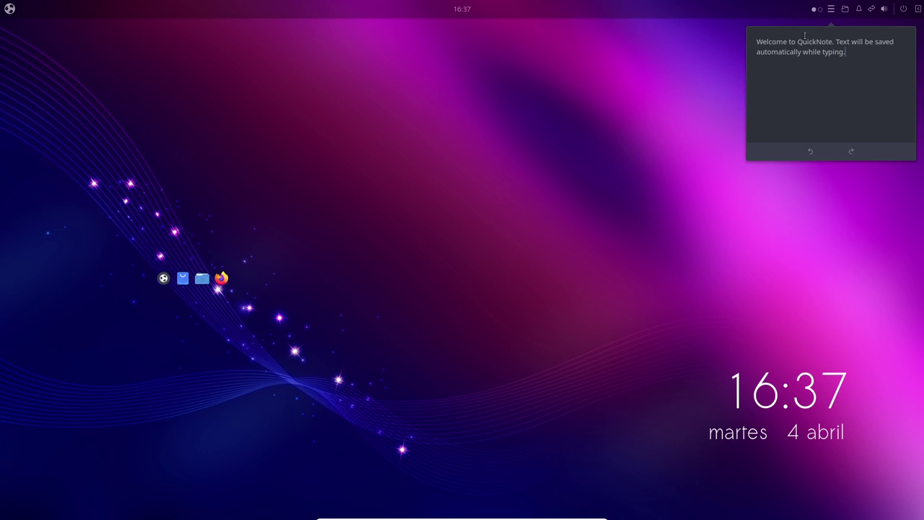
pyautogui.click(820, 11)
# - Use the workspace switcher to move to workspace 2 and back to workspace 1
pyautogui.click(820, 10)
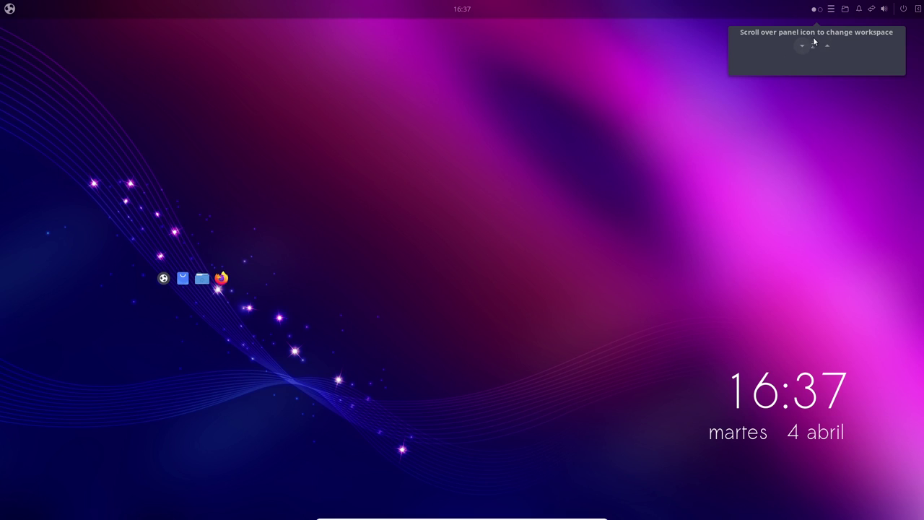
pyautogui.click(791, 99)
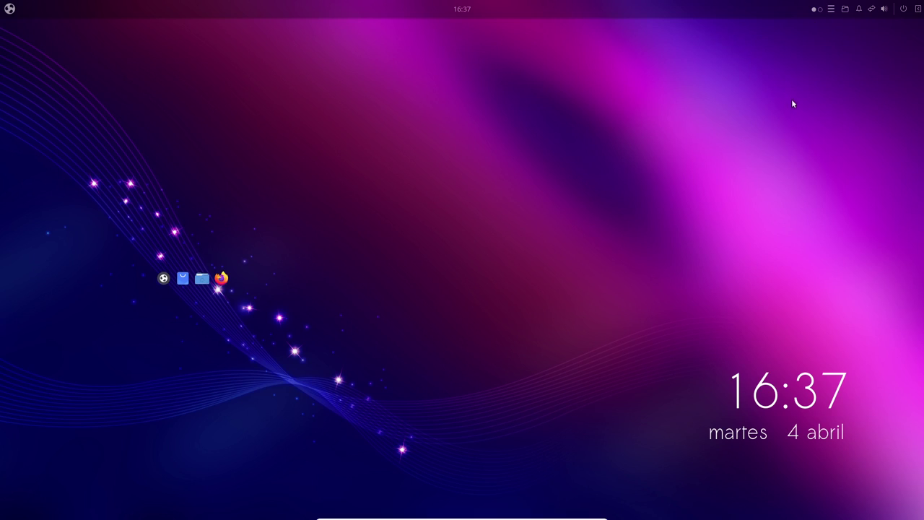
pyautogui.click(820, 10)
pyautogui.click(816, 10)
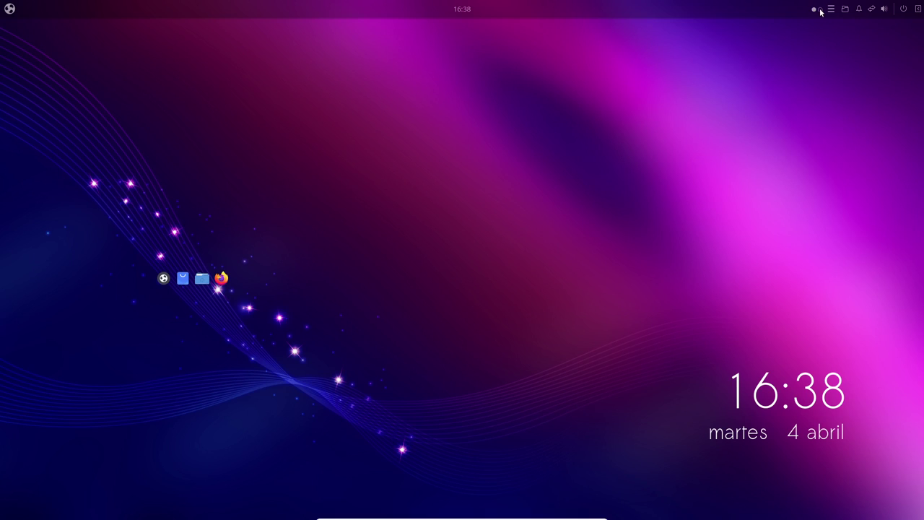
# - Switch to workspace 2, check the QuickNote and Places applets, and open Raven
pyautogui.click(819, 9)
pyautogui.click(831, 10)
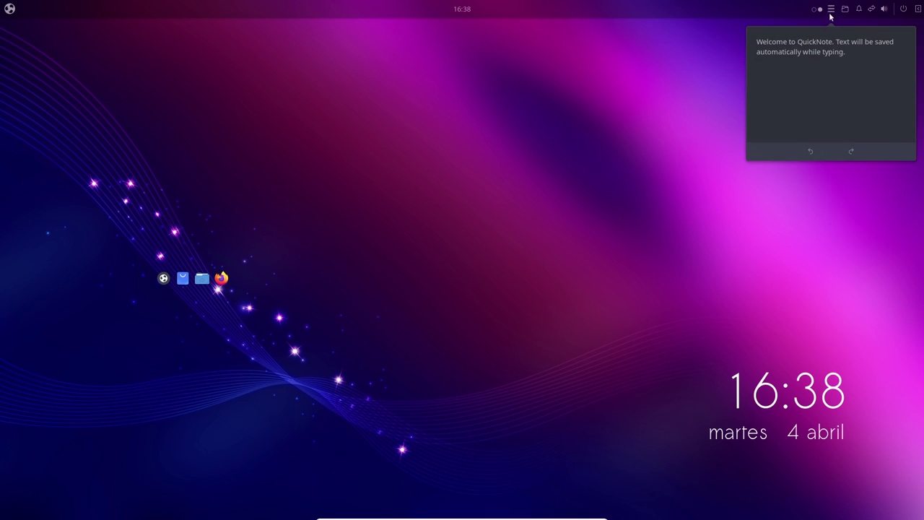
pyautogui.click(845, 9)
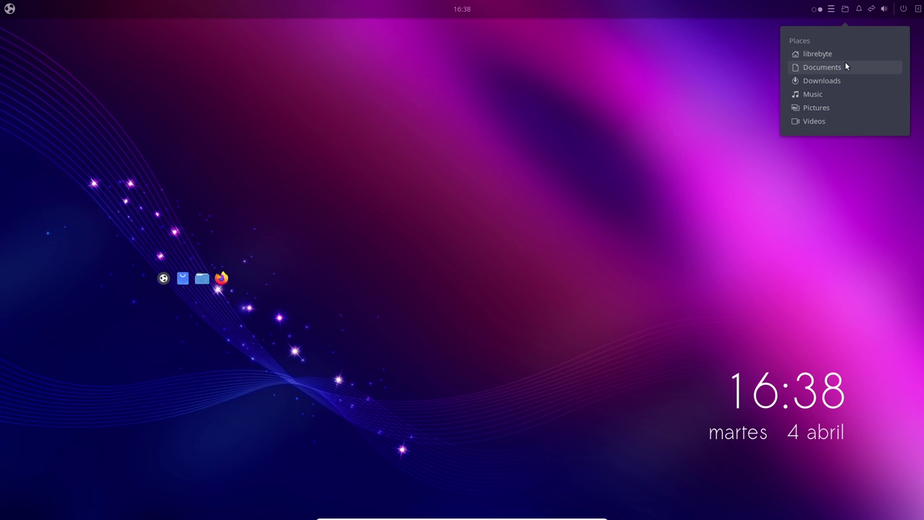
pyautogui.click(859, 9)
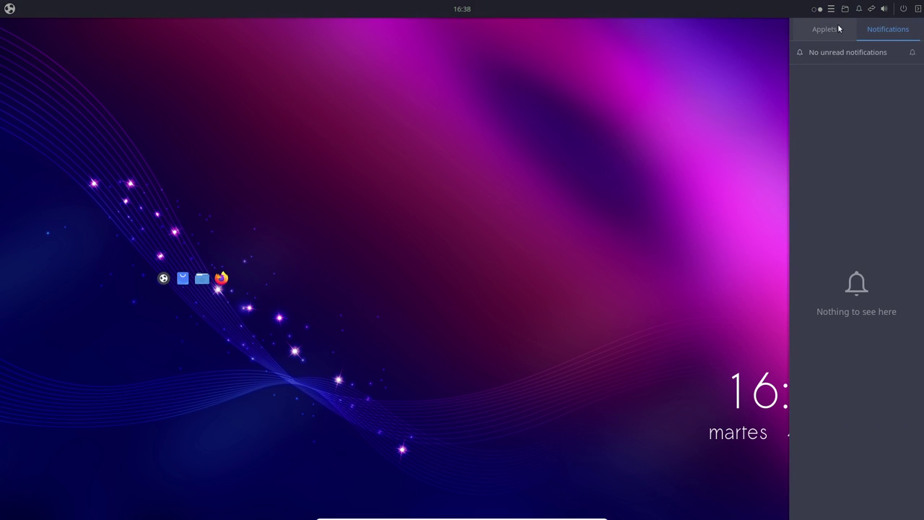
pyautogui.click(838, 29)
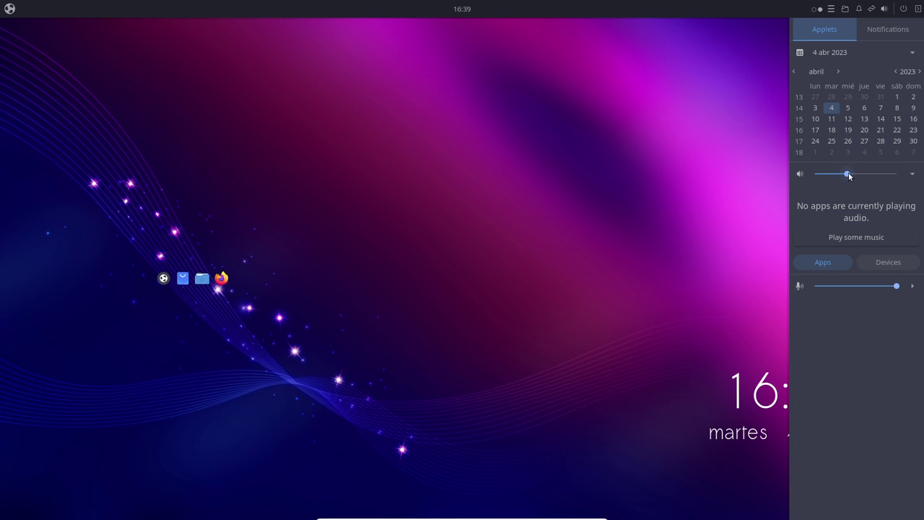
pyautogui.click(823, 264)
pyautogui.click(885, 266)
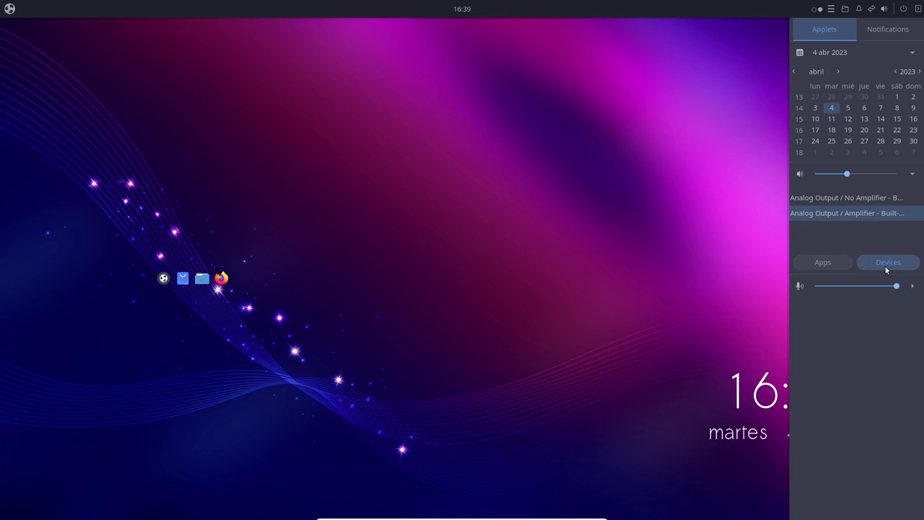
pyautogui.click(837, 263)
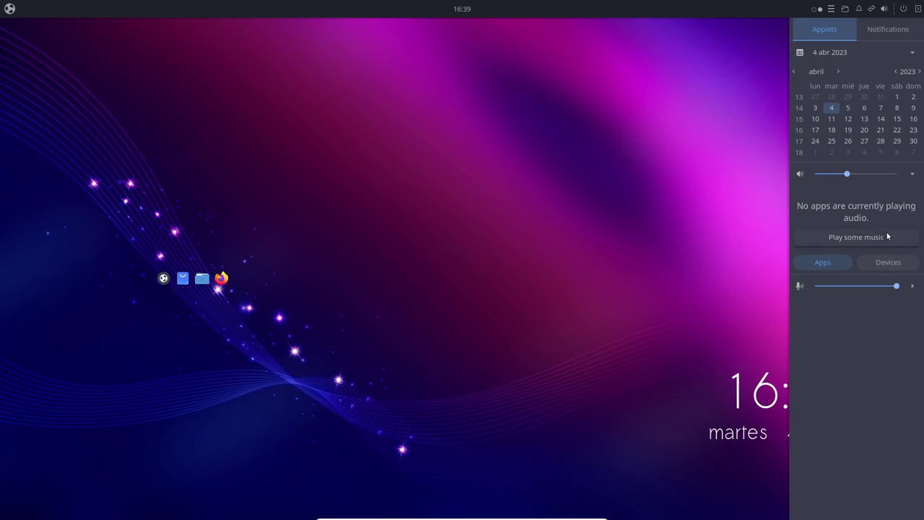
pyautogui.click(878, 29)
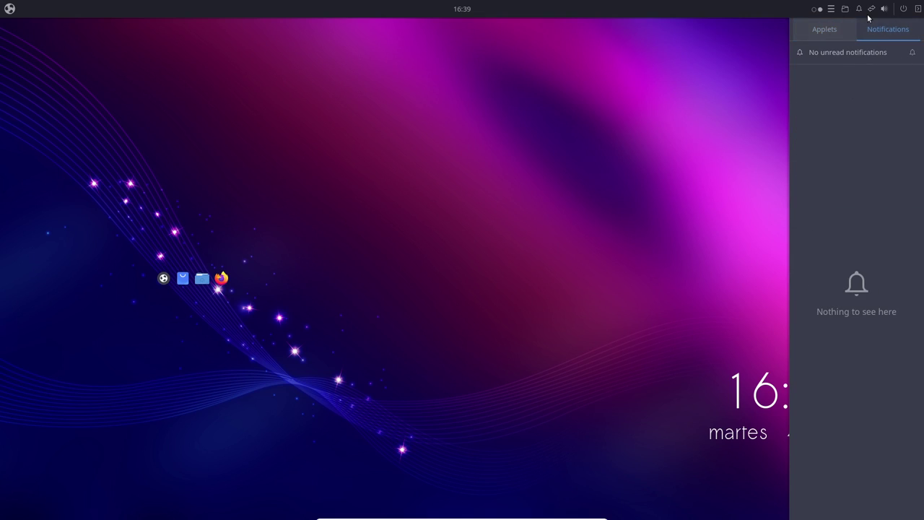
pyautogui.click(871, 9)
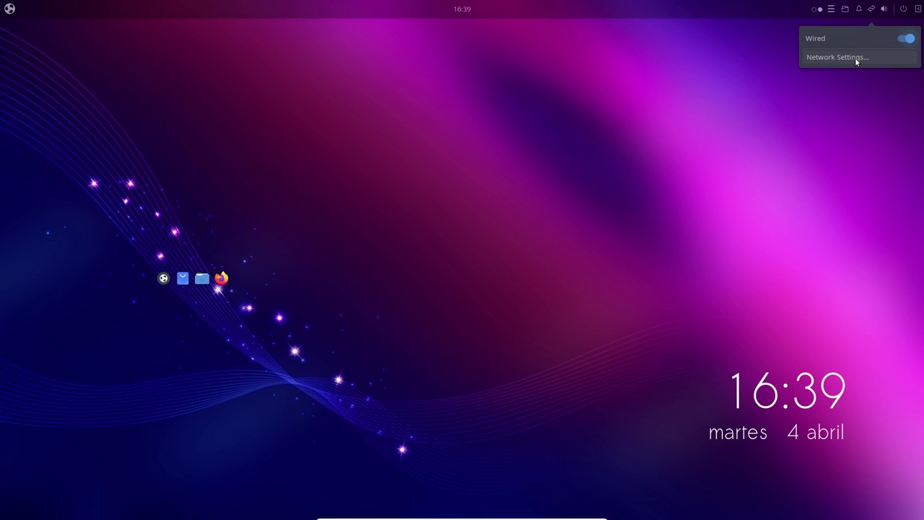
# - Open and close the full Network settings and the Sound settings from the volume popup
pyautogui.click(855, 57)
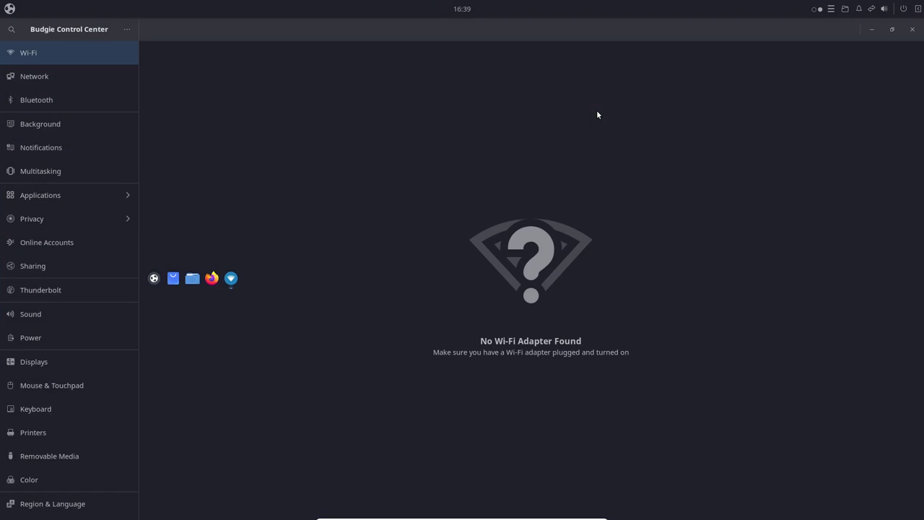
pyautogui.click(911, 29)
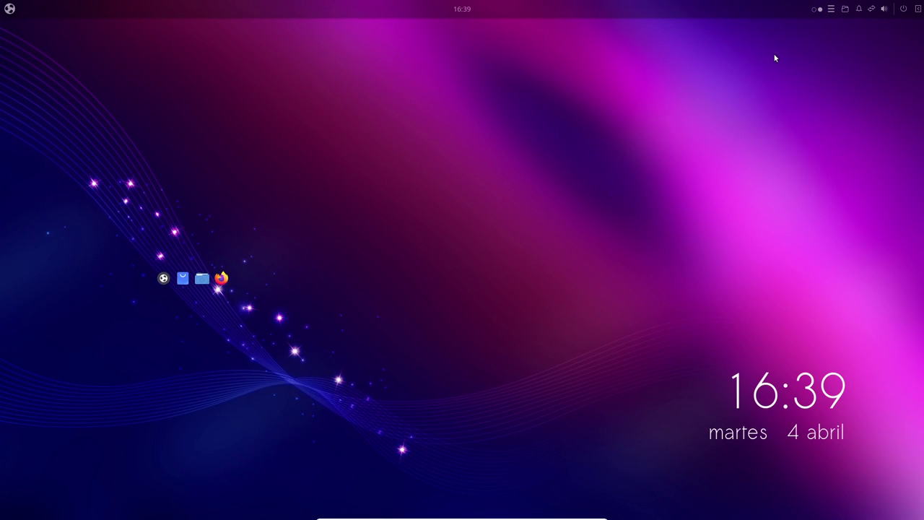
pyautogui.click(883, 8)
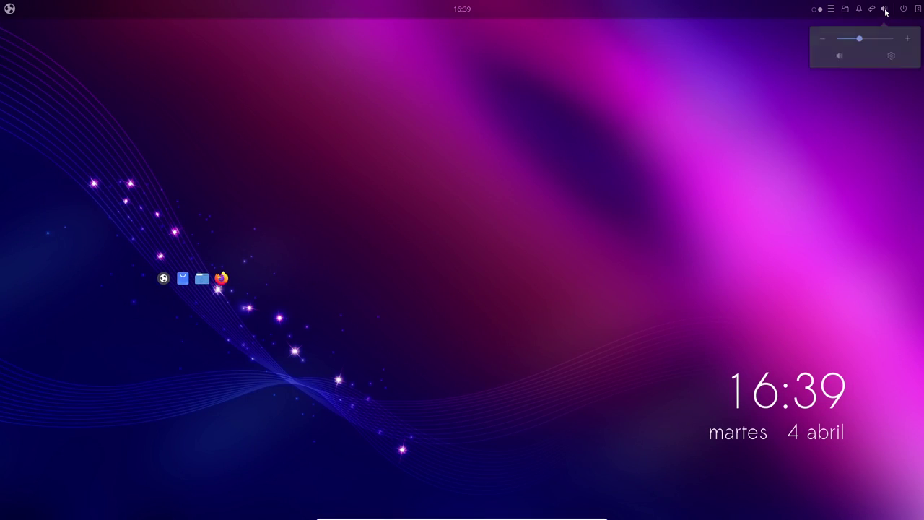
pyautogui.click(889, 58)
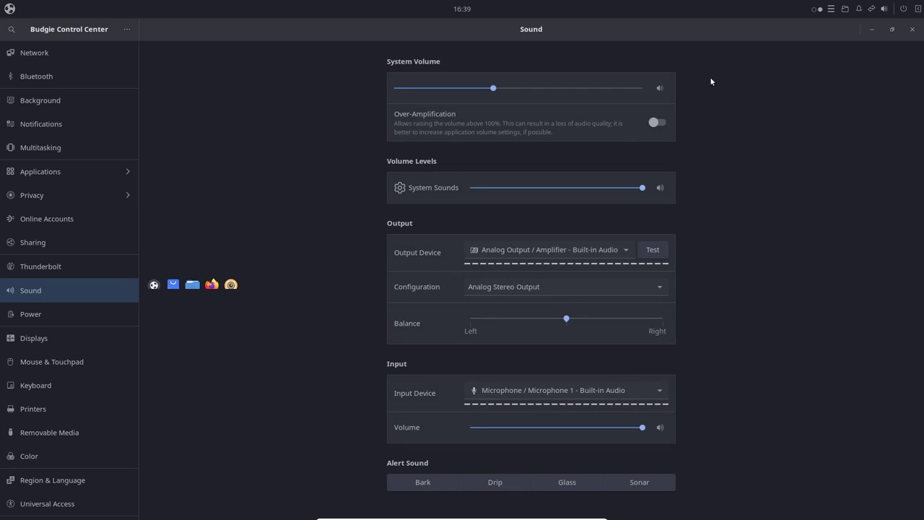
pyautogui.click(912, 28)
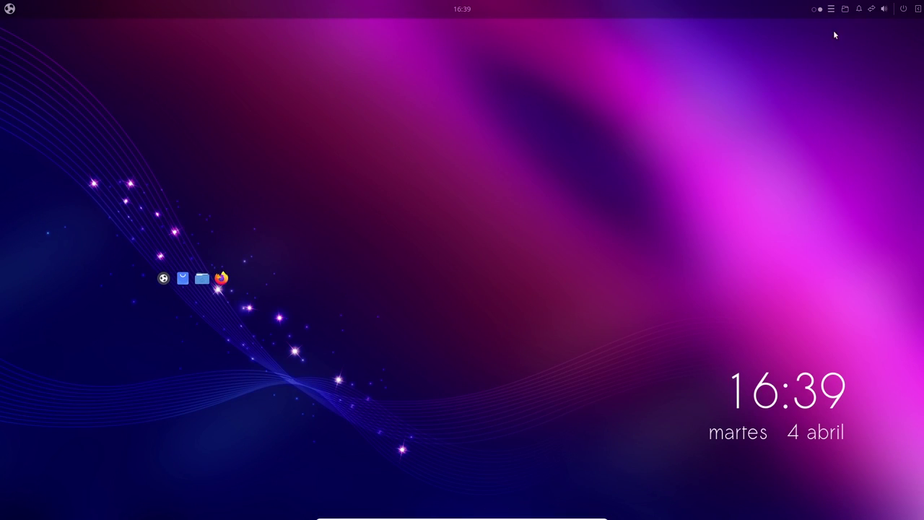
# - Look at the session and power options, then toggle the Raven sidebar and its notifications view
pyautogui.click(903, 10)
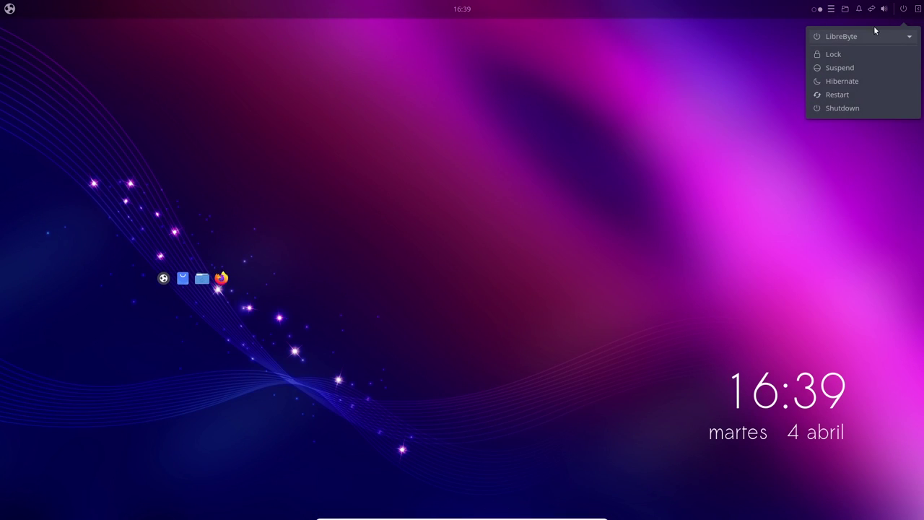
pyautogui.click(727, 64)
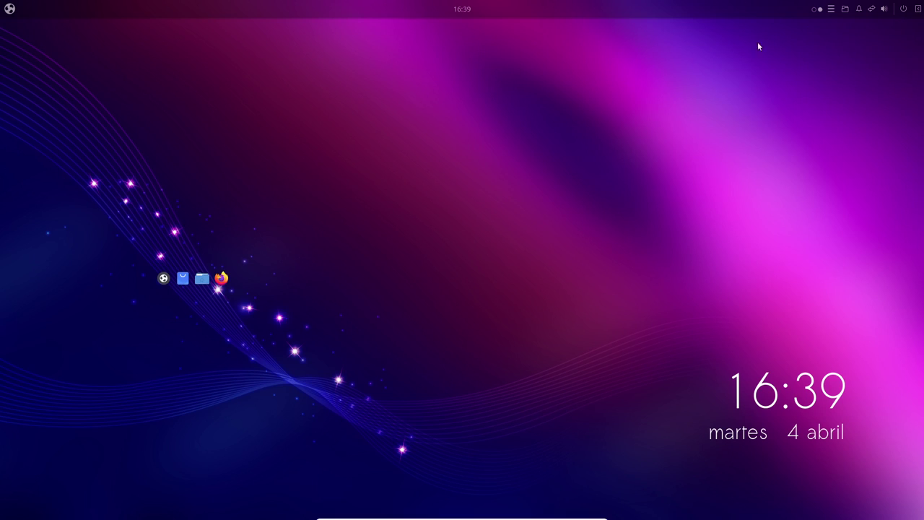
pyautogui.click(917, 10)
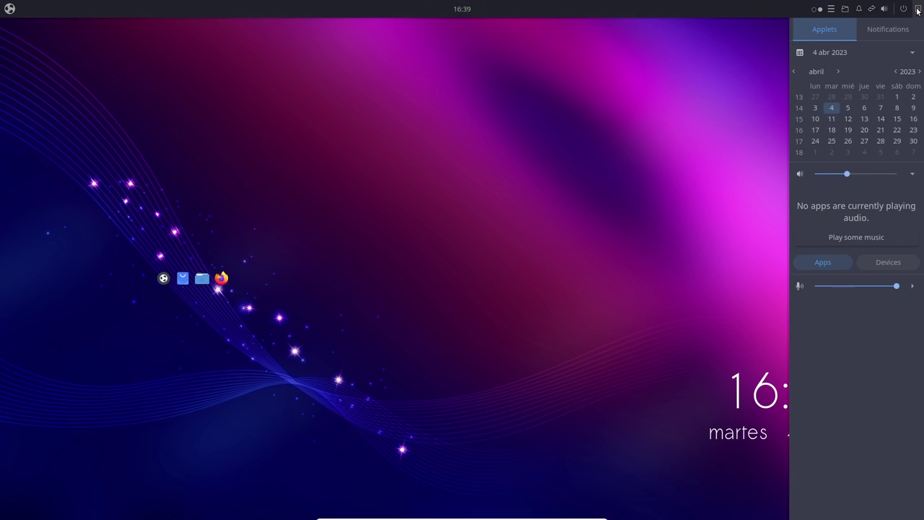
pyautogui.click(917, 10)
pyautogui.click(918, 10)
pyautogui.click(859, 10)
pyautogui.click(859, 9)
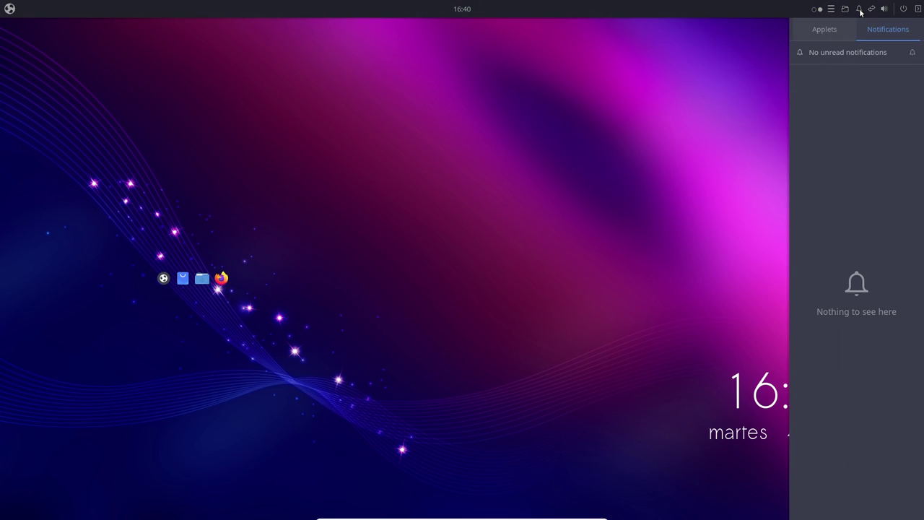
pyautogui.click(859, 9)
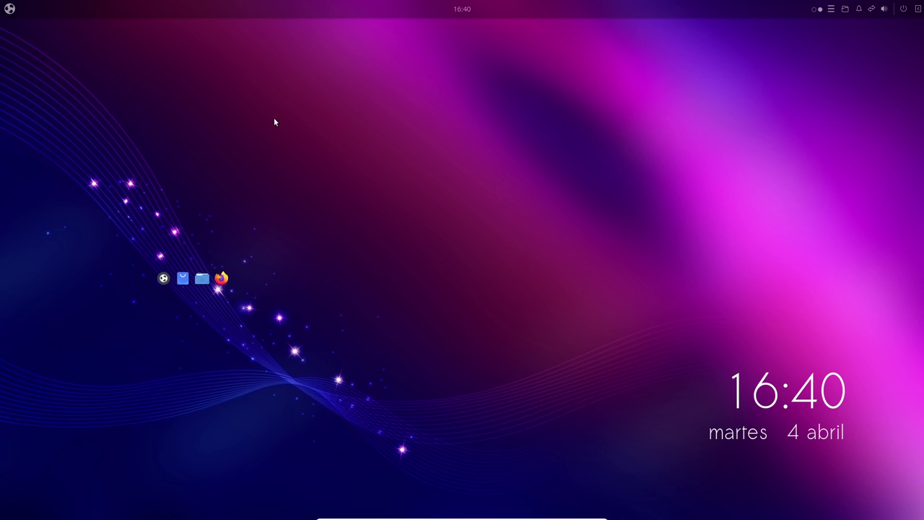
# - Search the app menu for 'pl' and launch the Plank dock
pyautogui.press('super')
pyautogui.write('pl')
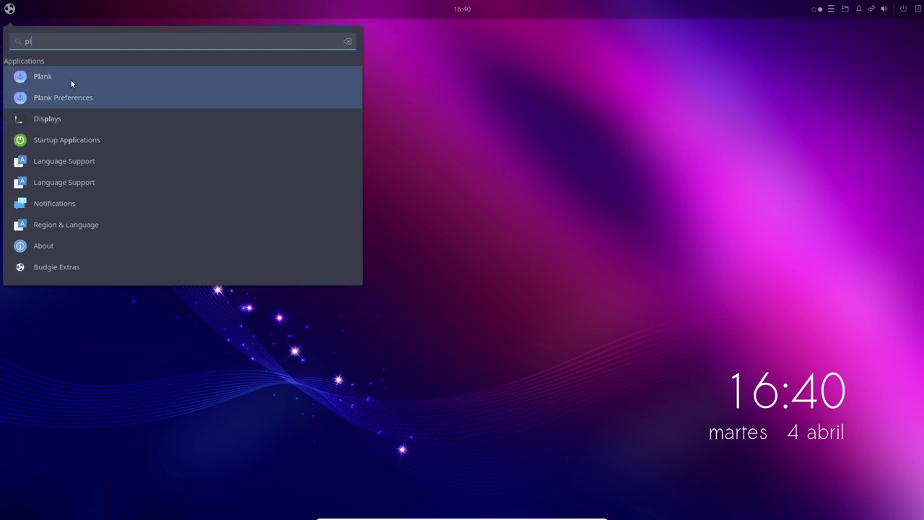
pyautogui.click(71, 80)
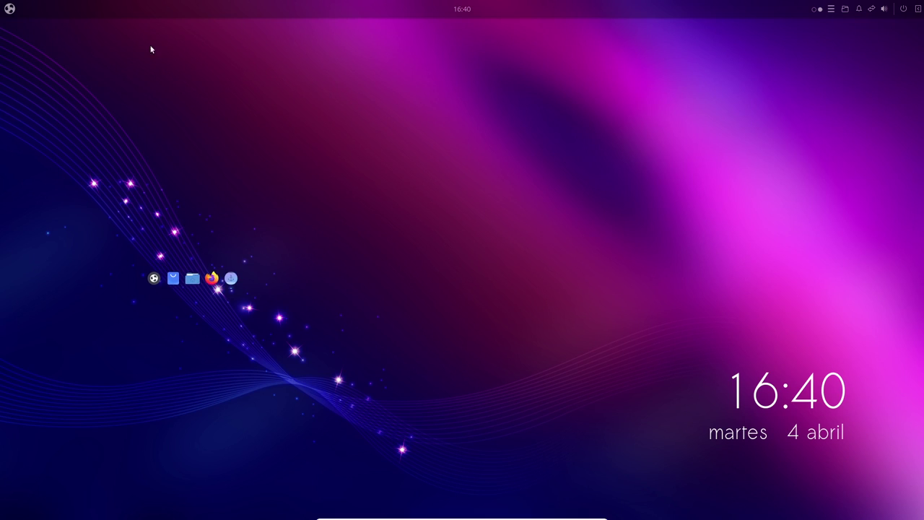
# - In Plank Preferences, set Position to Left, alignment Center, offset 100, and close the dialog
pyautogui.press('super')
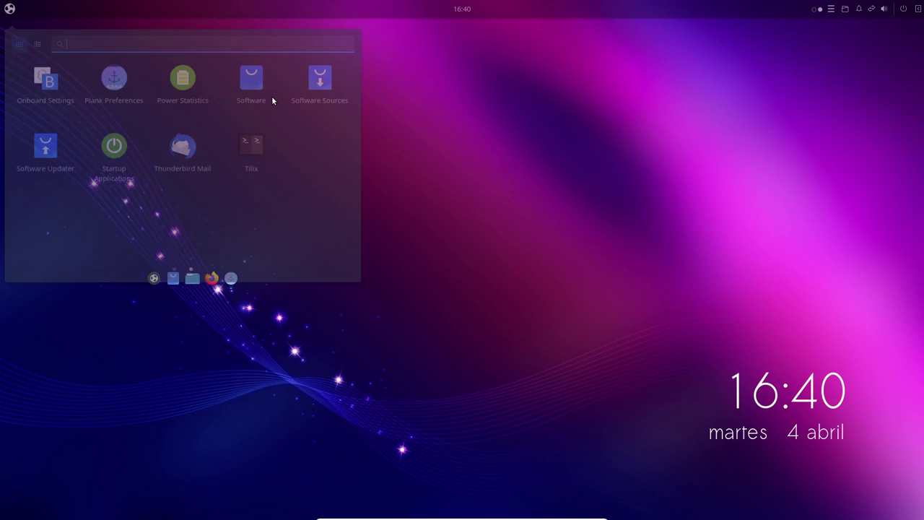
pyautogui.click(122, 95)
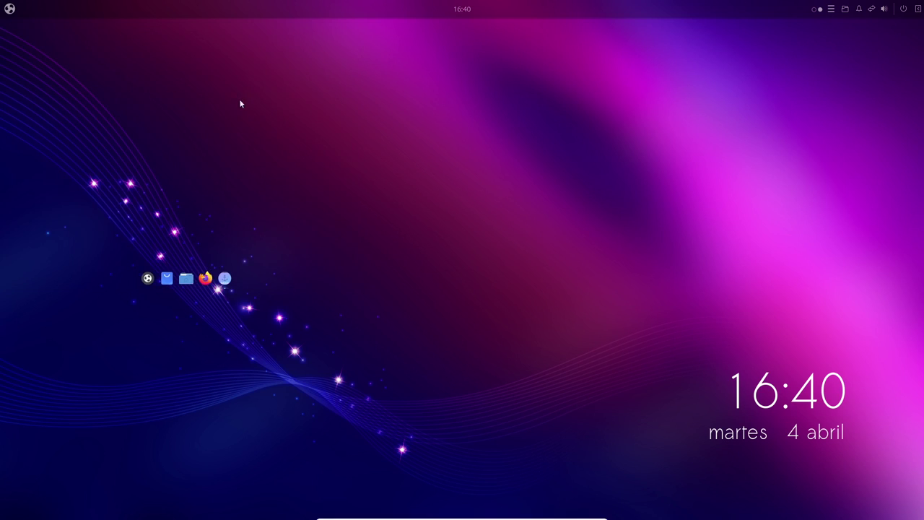
pyautogui.moveTo(553, 189); pyautogui.dragTo(576, 138)
pyautogui.click(432, 180)
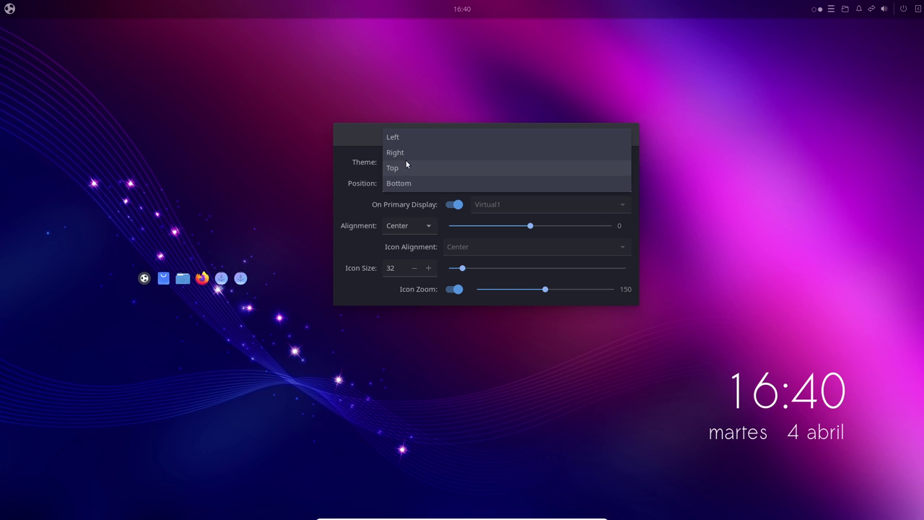
pyautogui.click(403, 137)
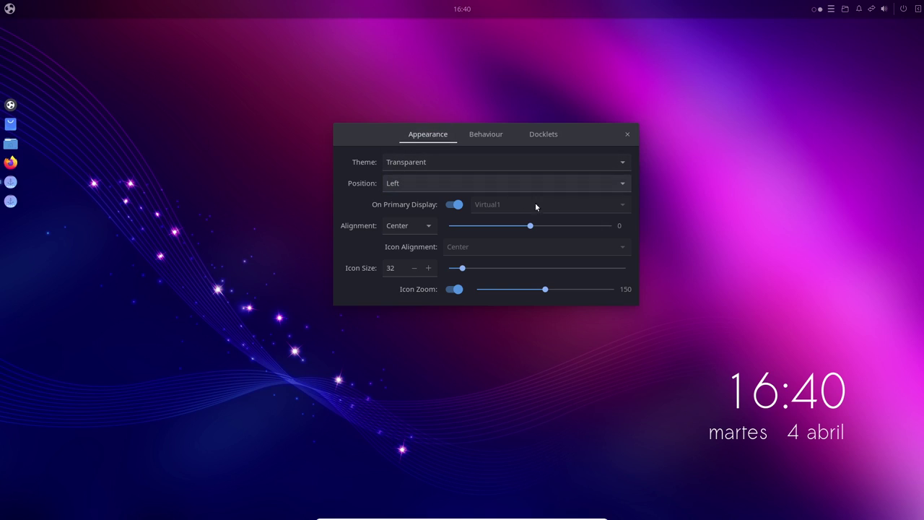
pyautogui.click(425, 228)
pyautogui.click(412, 230)
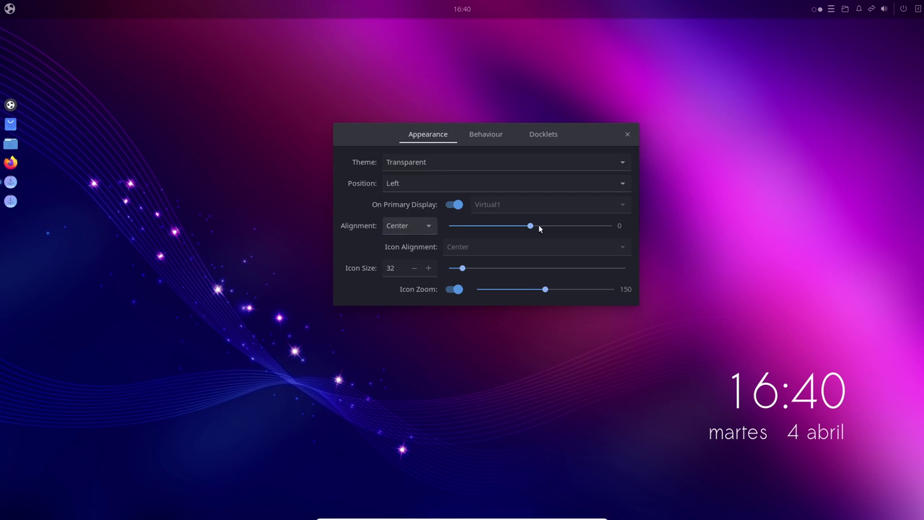
pyautogui.moveTo(532, 228); pyautogui.dragTo(612, 227)
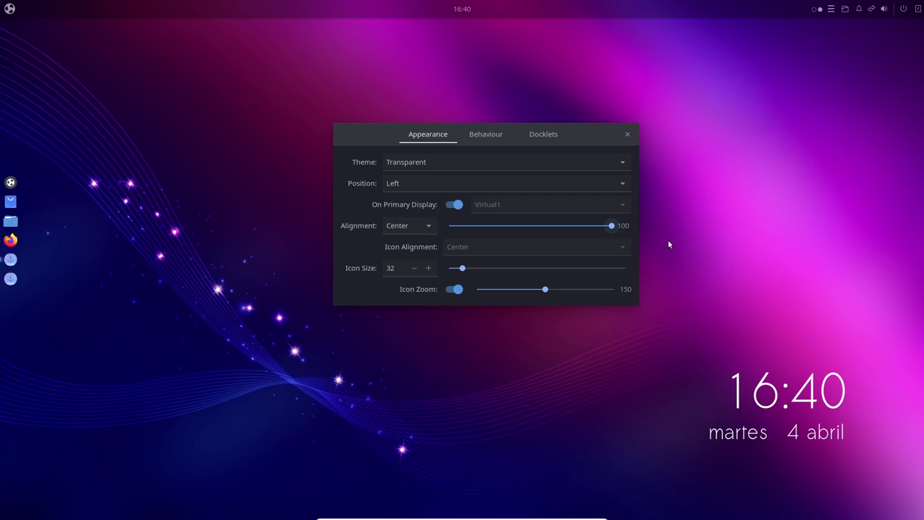
pyautogui.click(627, 135)
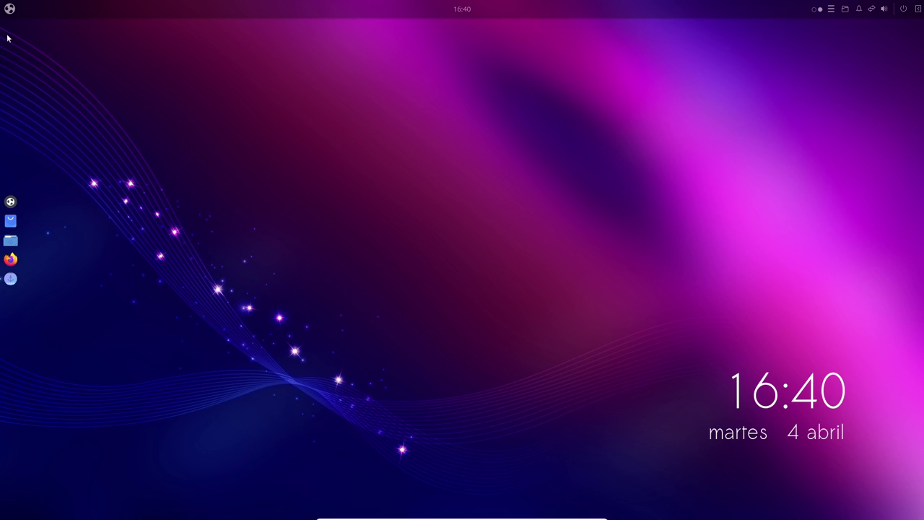
# - Launch Budgie Discourse from the Accessories category and scroll through the forum's categories page
pyautogui.click(10, 8)
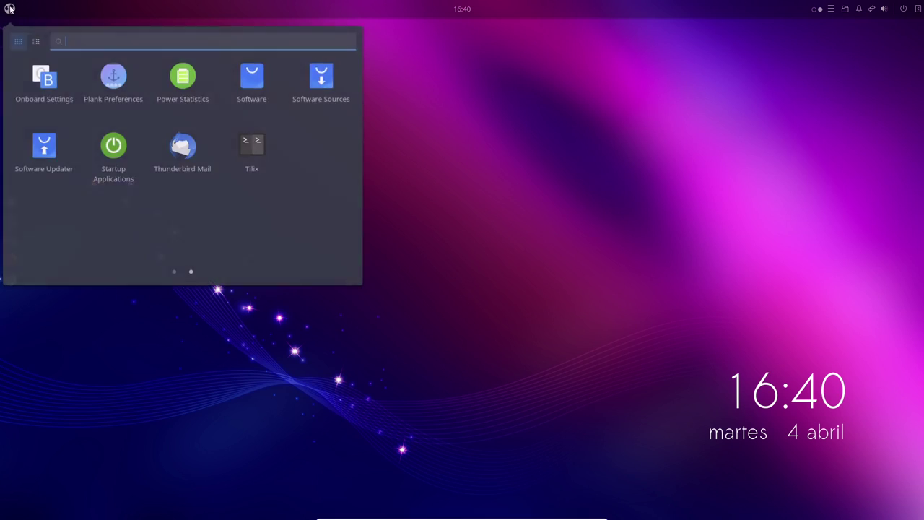
pyautogui.click(37, 42)
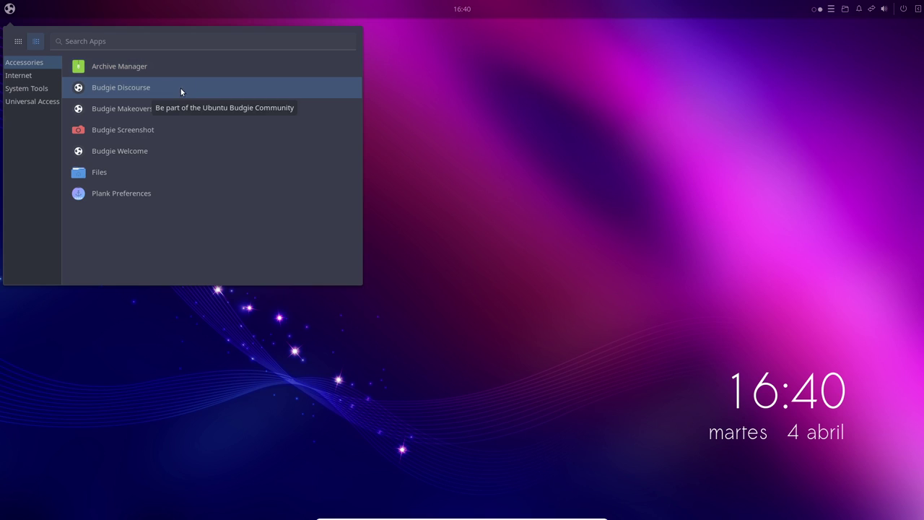
pyautogui.click(135, 92)
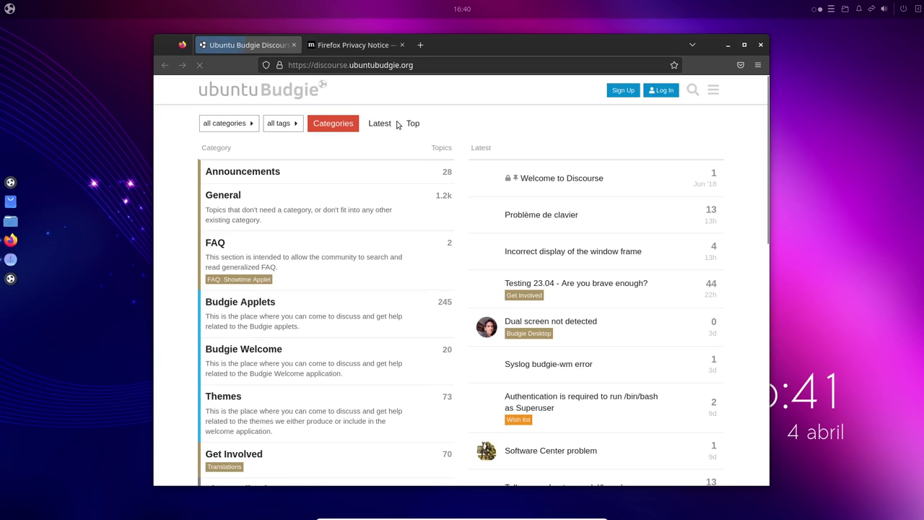
pyautogui.scroll(-4, 405, 216)
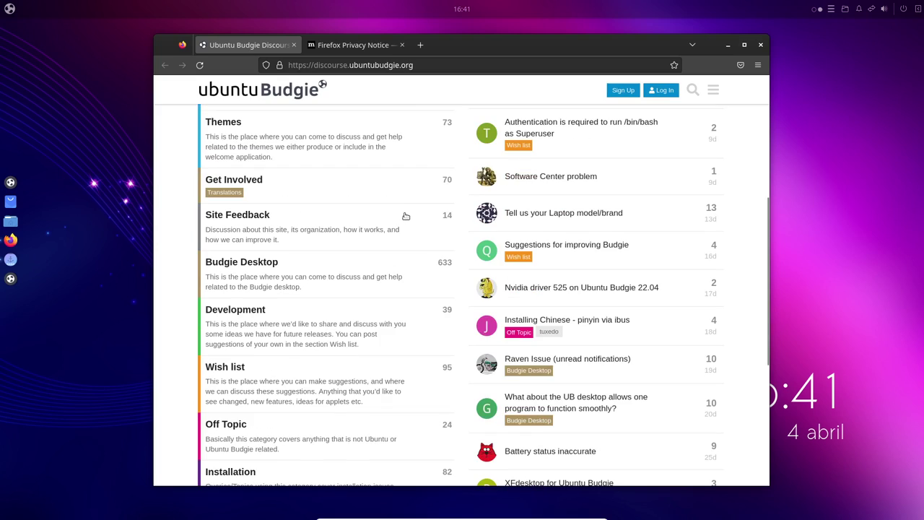
pyautogui.scroll(4, 405, 216)
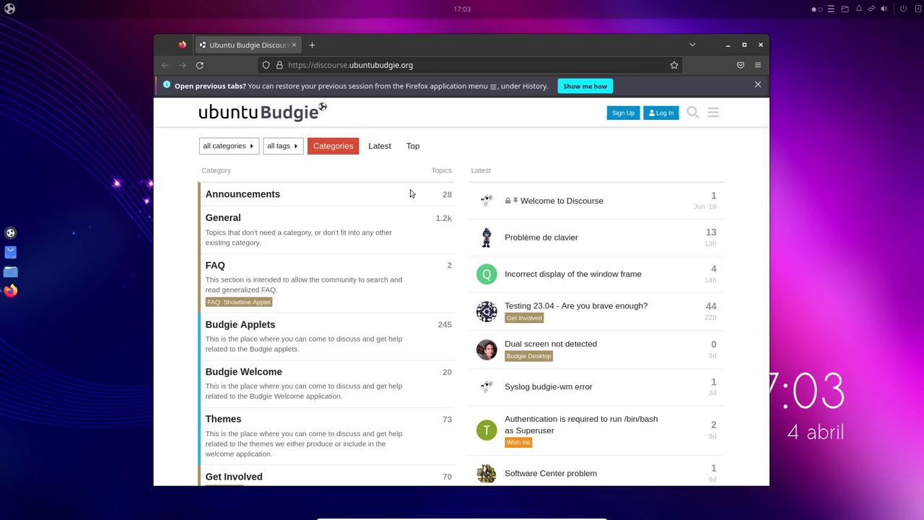
# - Launch Budgie Makeovers & Layouts and scroll through the Switch Appearance theme previews, from Arc Design to Mojave
pyautogui.click(7, 9)
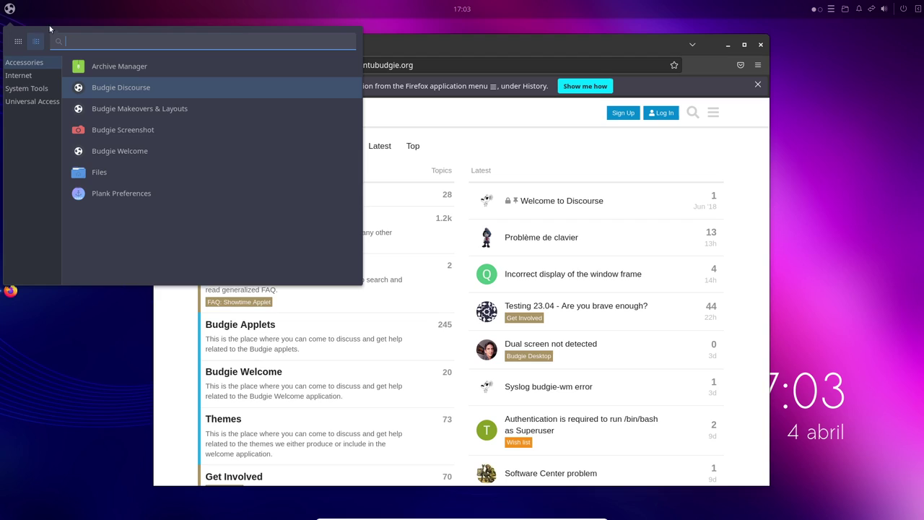
pyautogui.click(155, 113)
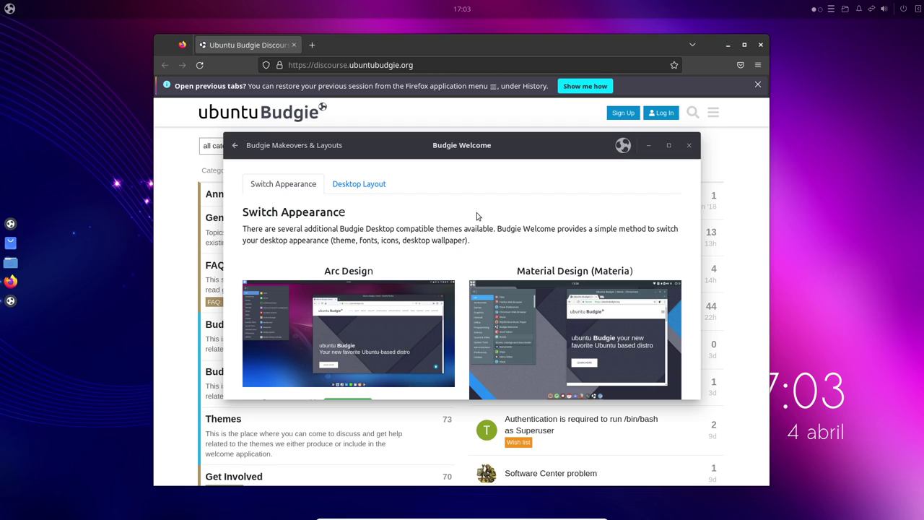
pyautogui.scroll(-2, 496, 229)
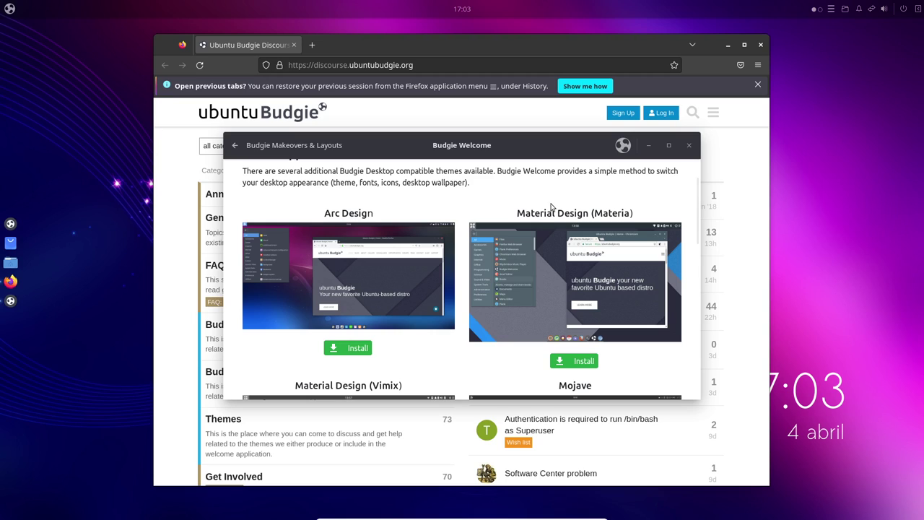
pyautogui.scroll(-6, 538, 224)
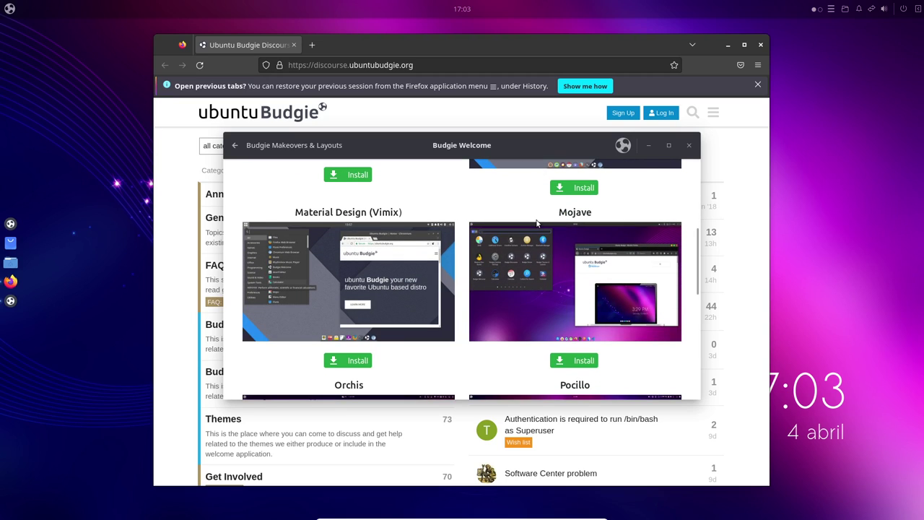
pyautogui.scroll(8, 537, 224)
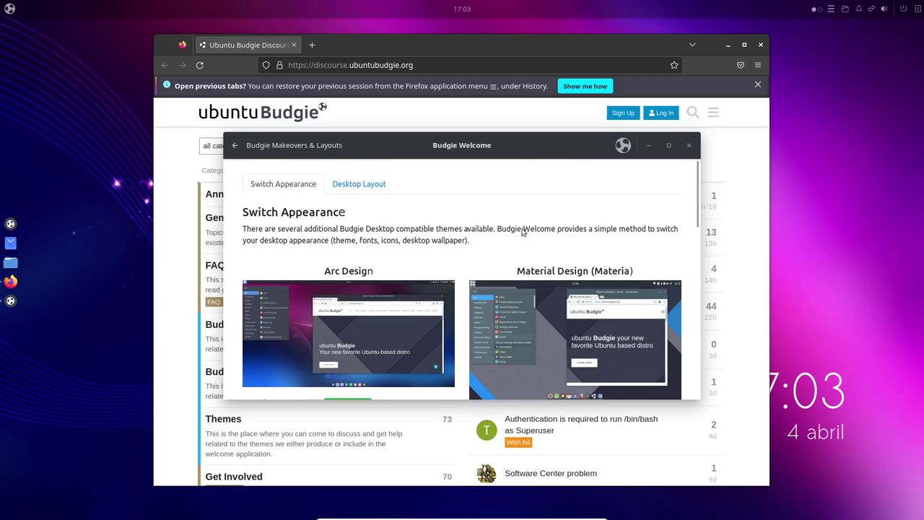
pyautogui.scroll(-3, 523, 232)
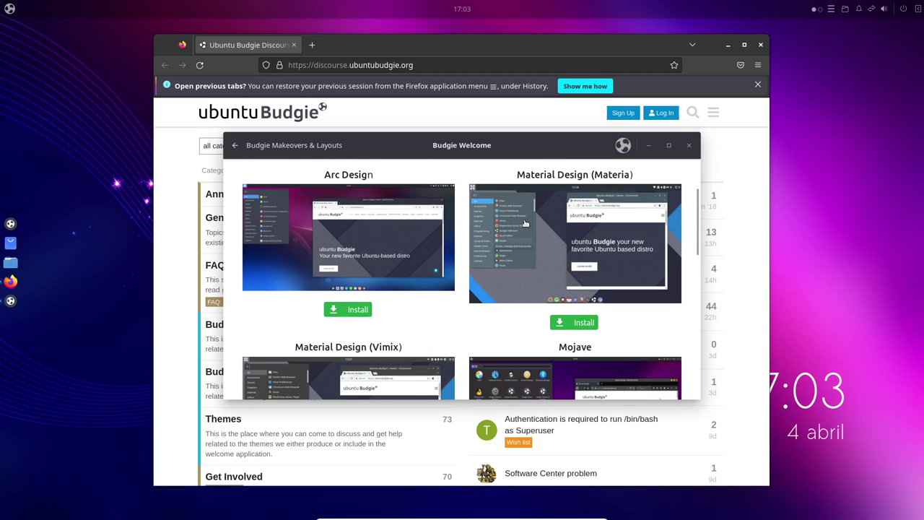
pyautogui.scroll(-4, 433, 318)
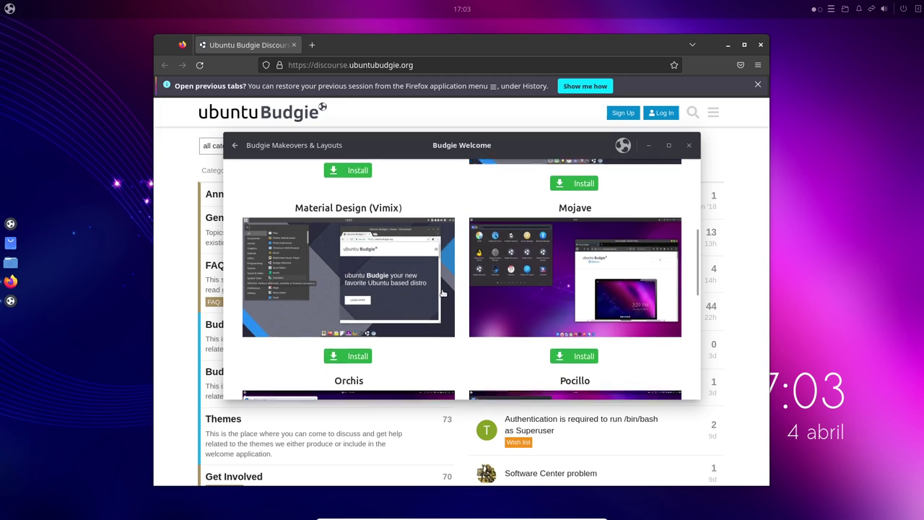
pyautogui.scroll(7, 442, 292)
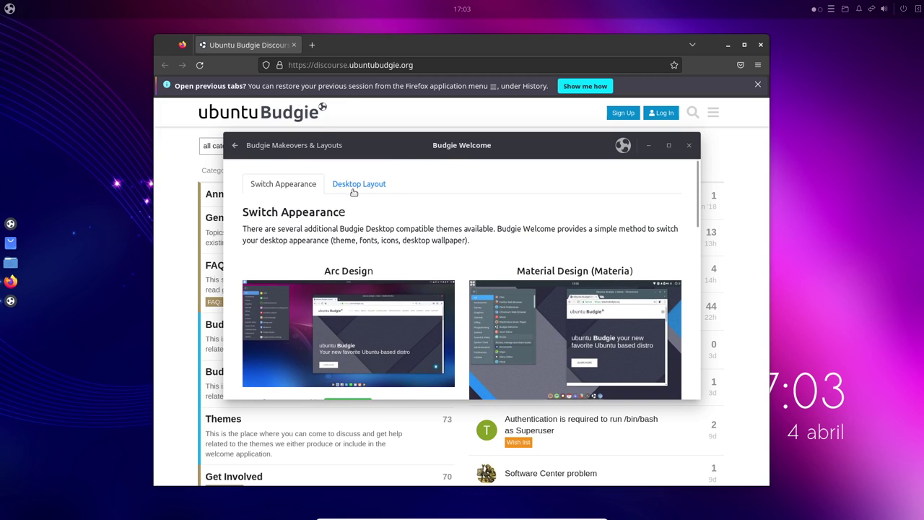
# - Browse the Desktop Layout options and apply the Redmond layout with a single bottom taskbar
pyautogui.click(354, 186)
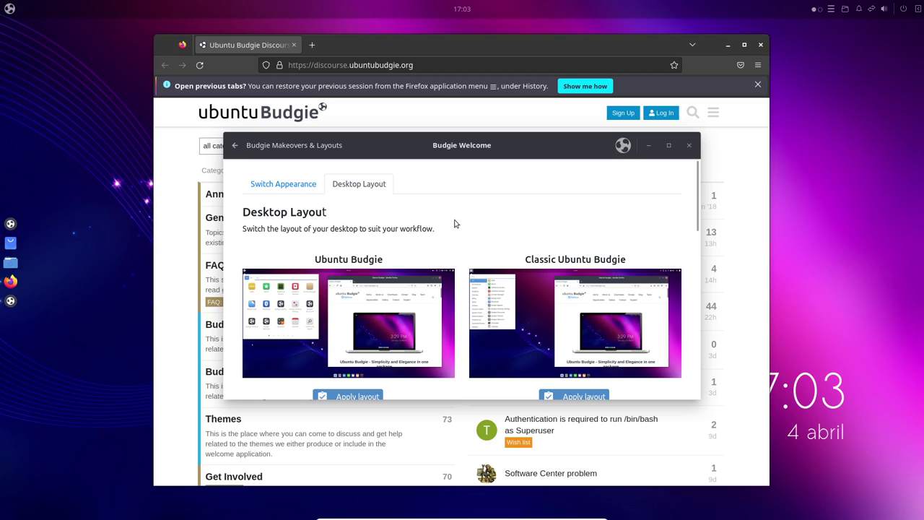
pyautogui.scroll(-2, 585, 253)
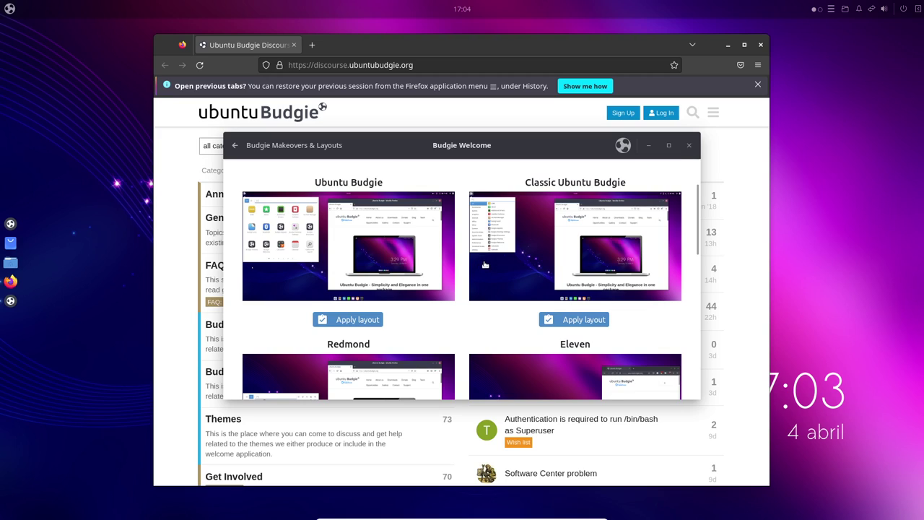
pyautogui.scroll(-5, 485, 265)
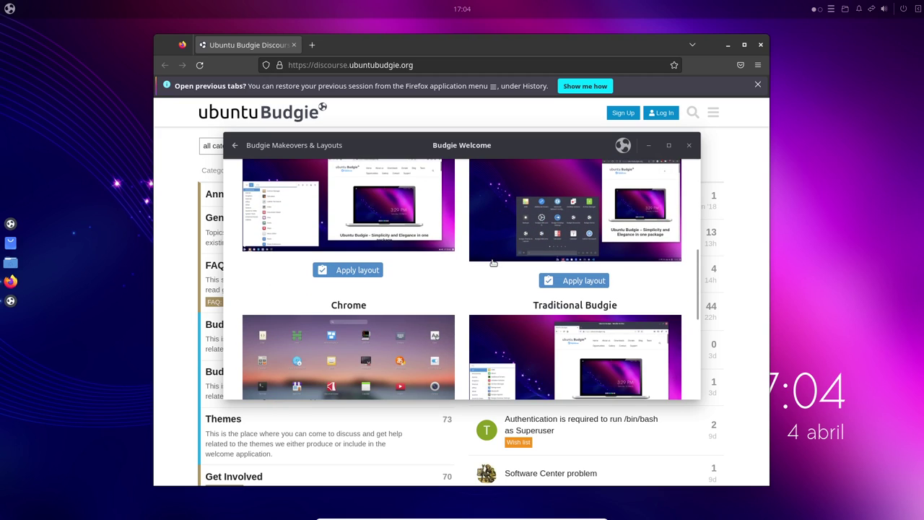
pyautogui.scroll(-6, 493, 263)
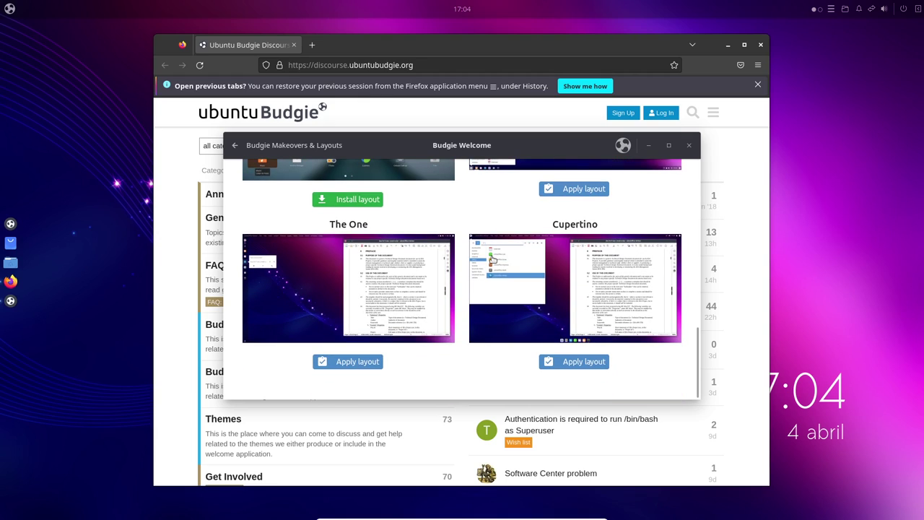
pyautogui.scroll(4, 492, 259)
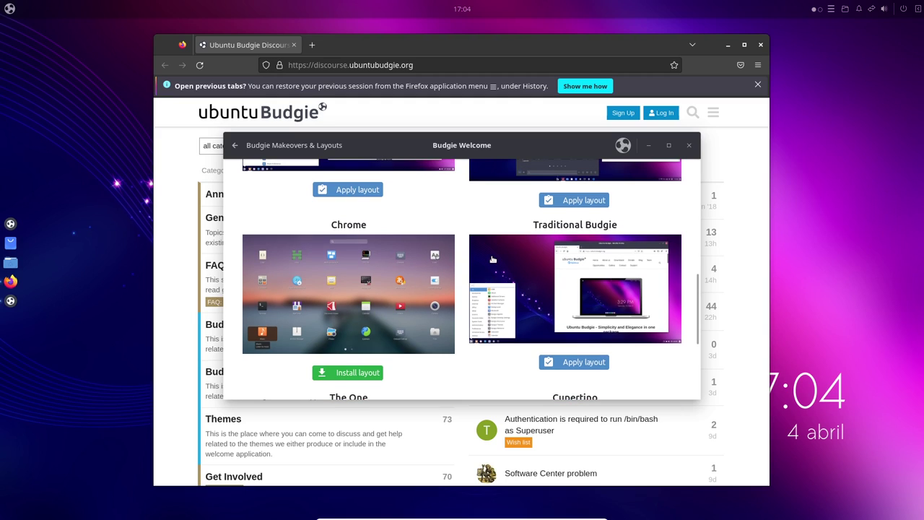
pyautogui.scroll(5, 492, 258)
pyautogui.scroll(2, 492, 259)
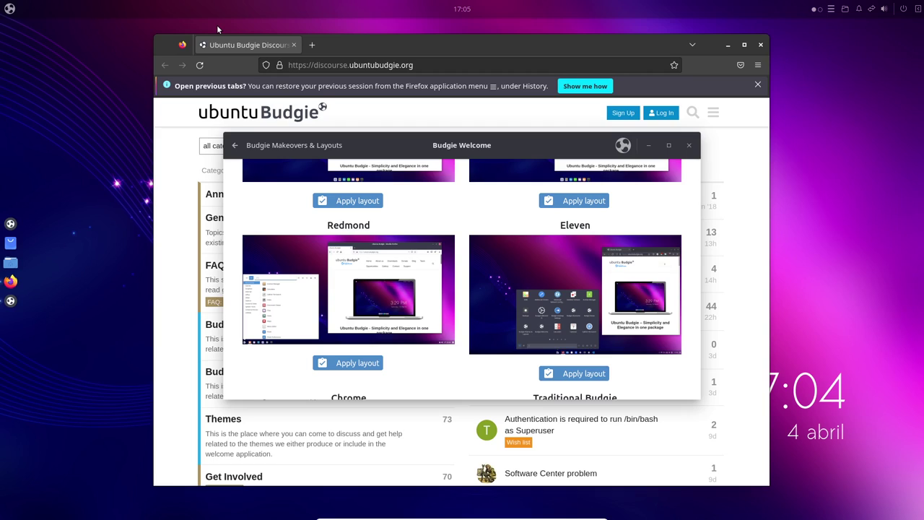
pyautogui.click(369, 357)
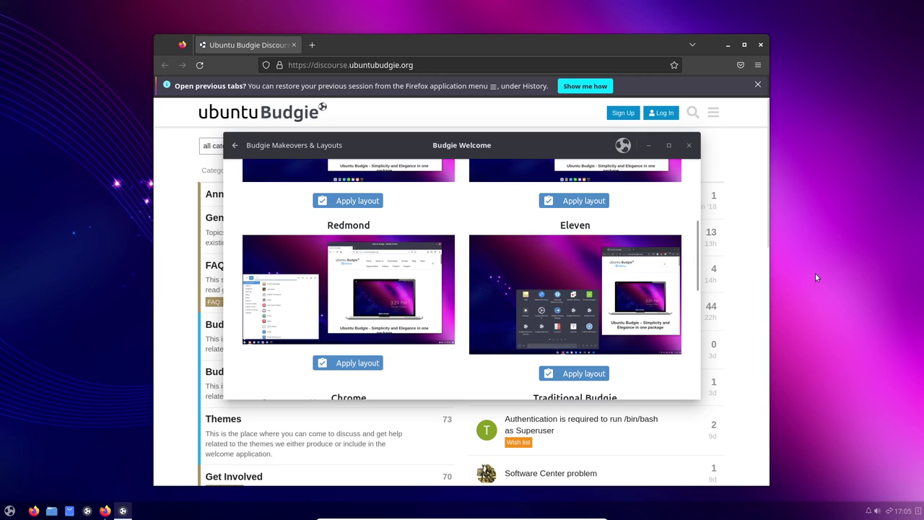
# - Open the Budgie application menu from the new bottom panel to list the Accessories apps
pyautogui.click(10, 510)
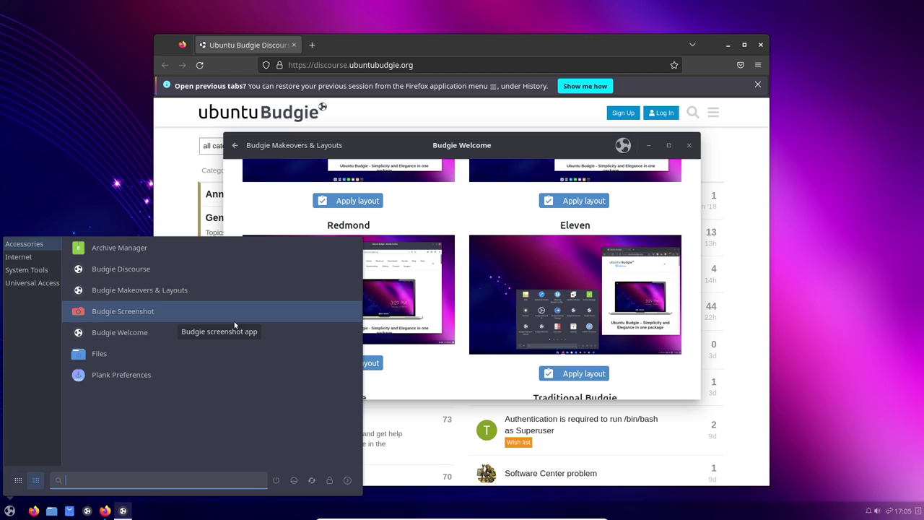
# - Launch Files on the Home folder in a restored window and toggle its menu bar on and off
pyautogui.click(168, 355)
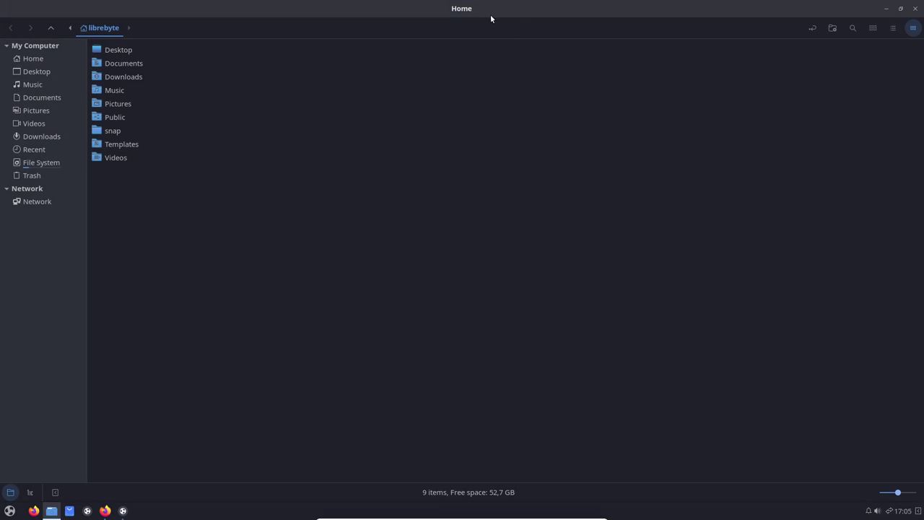
pyautogui.doubleClick(374, 11)
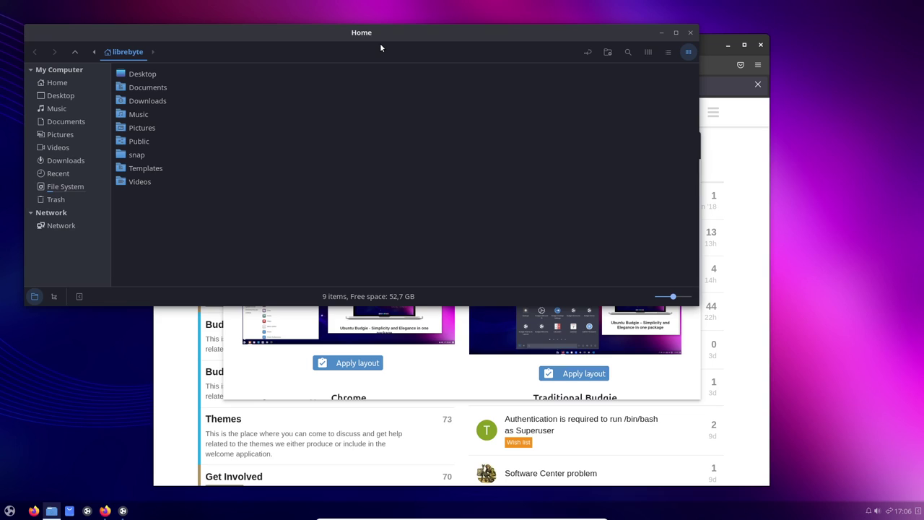
pyautogui.press('alt')
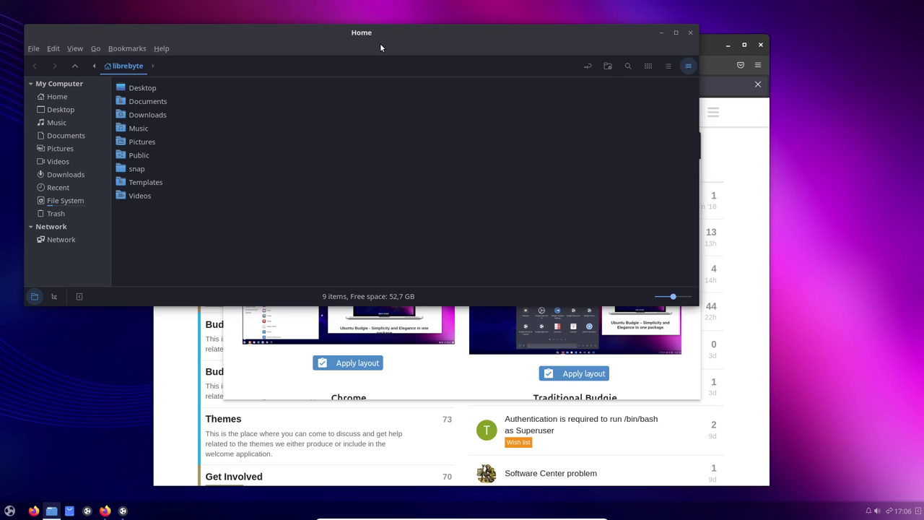
pyautogui.hotkey('ctrl', 'm')
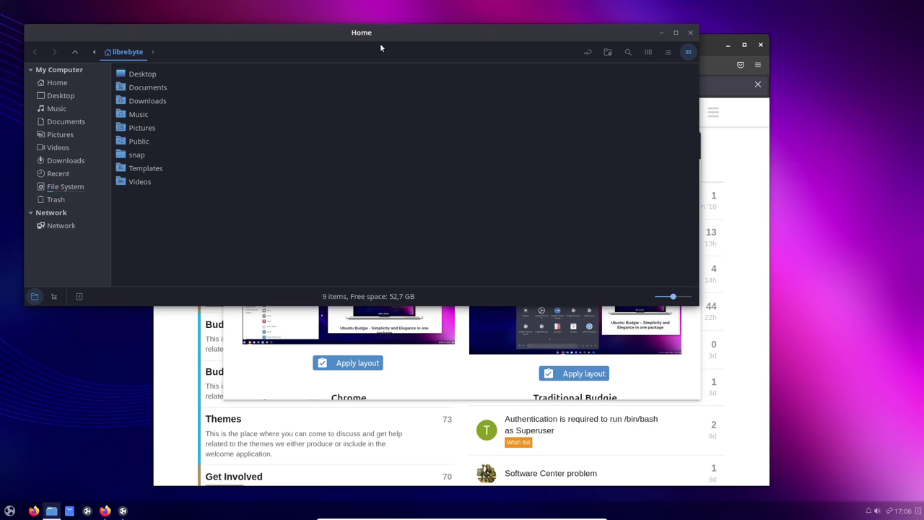
pyautogui.hotkey('ctrl', 'm')
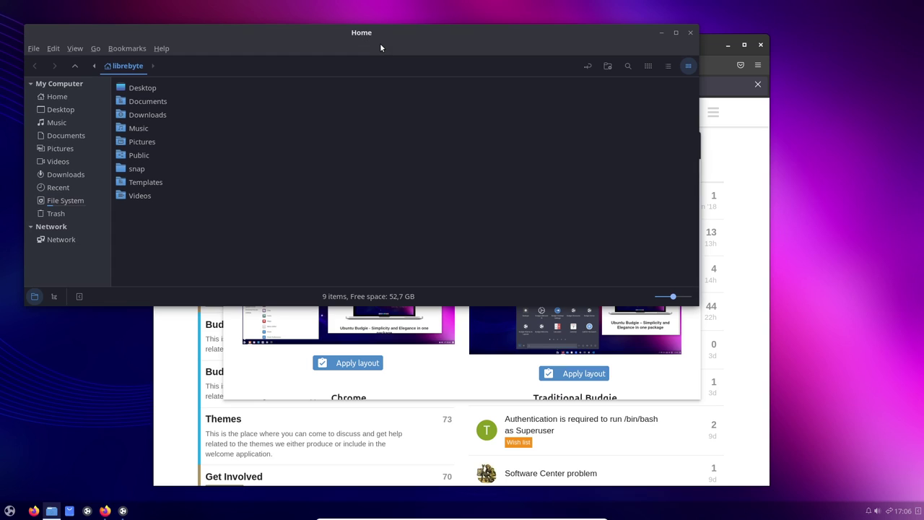
pyautogui.hotkey('ctrl', 'm')
pyautogui.hotkey('ctrl', 'm')
pyautogui.hotkey('ctrl', 'm')
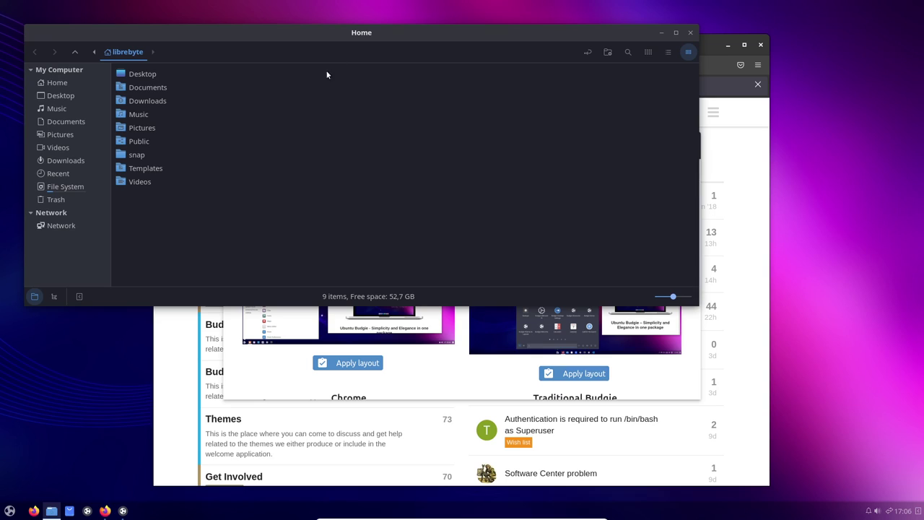
# - Open a second Home tab, reorder the two tabs, and select the Downloads folder
pyautogui.hotkey('ctrl', 't')
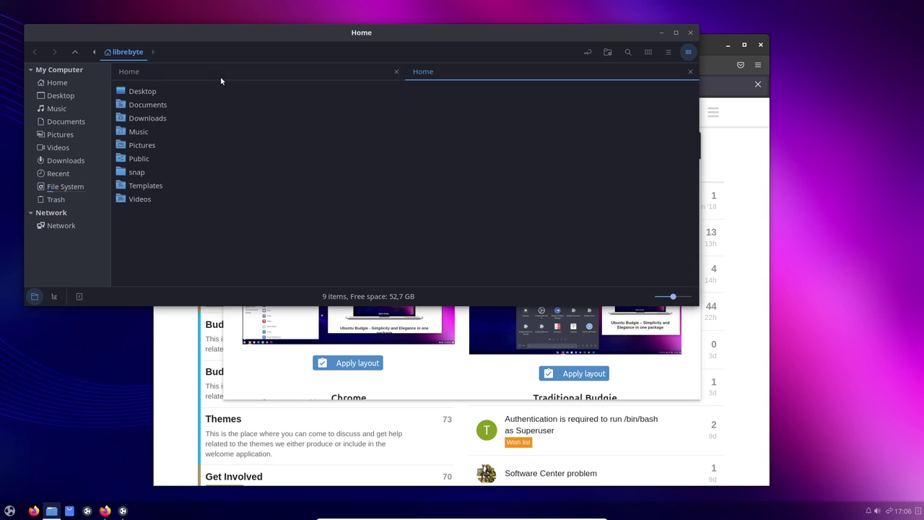
pyautogui.moveTo(221, 77); pyautogui.dragTo(487, 75)
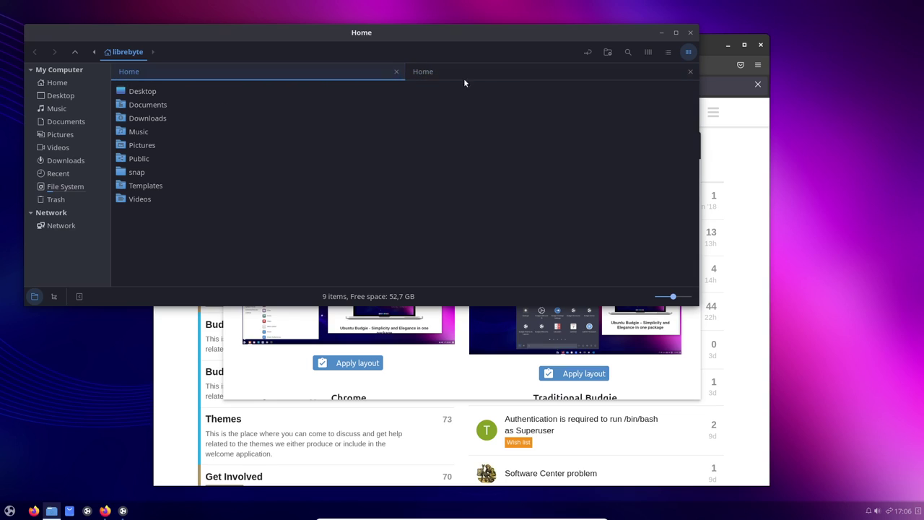
pyautogui.click(147, 118)
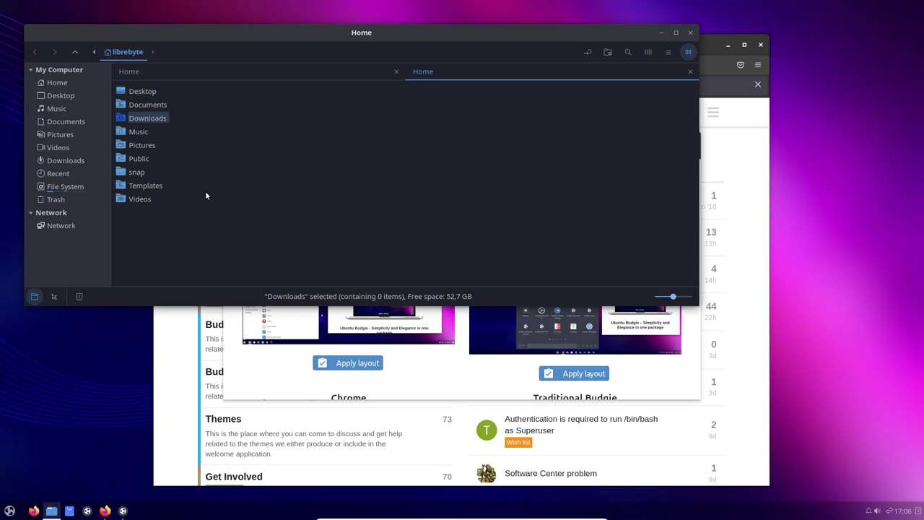
# - Add a side-by-side Extra Pane from the View menu
pyautogui.press('alt')
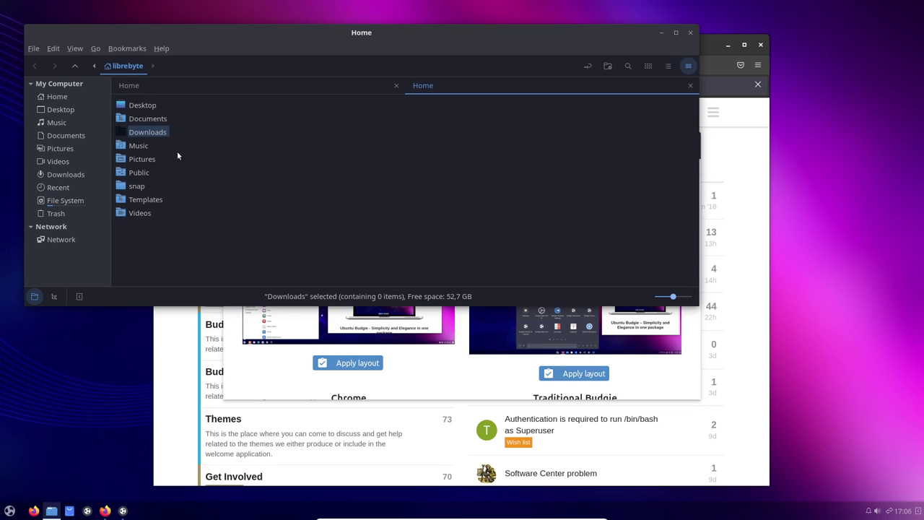
pyautogui.click(74, 48)
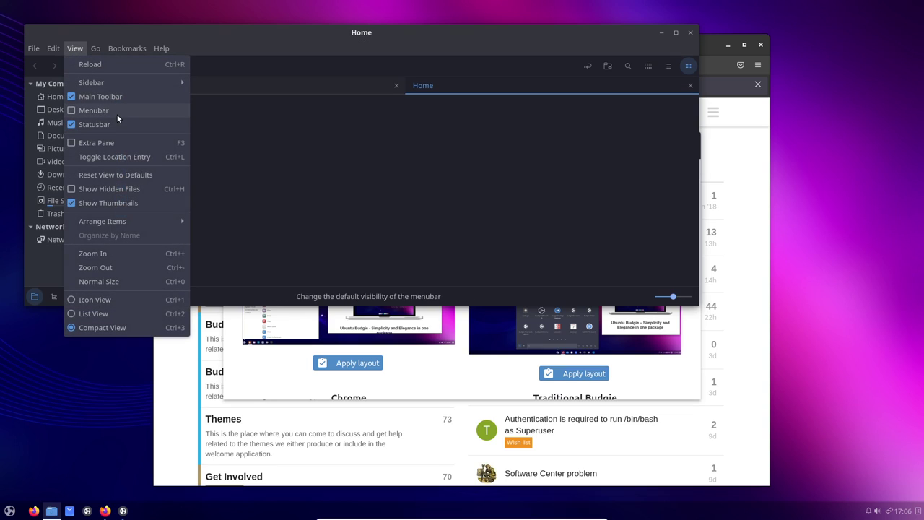
pyautogui.click(119, 144)
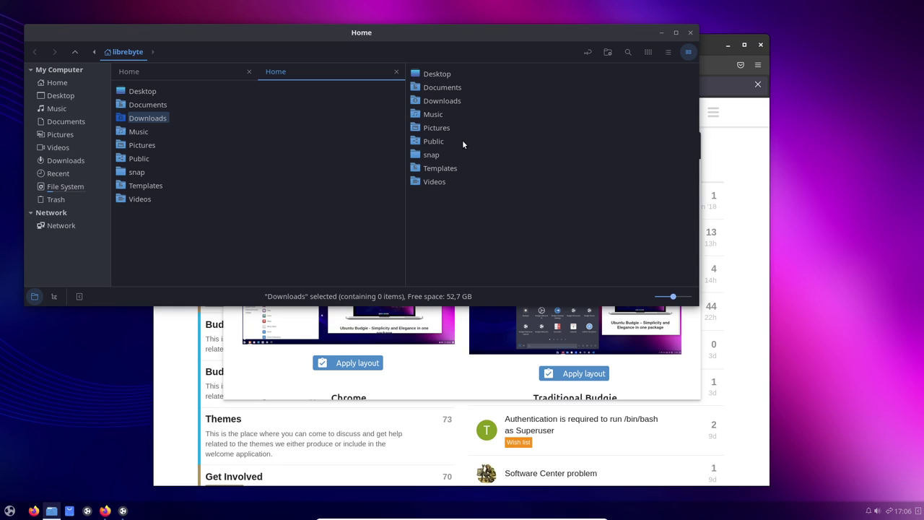
pyautogui.press('alt')
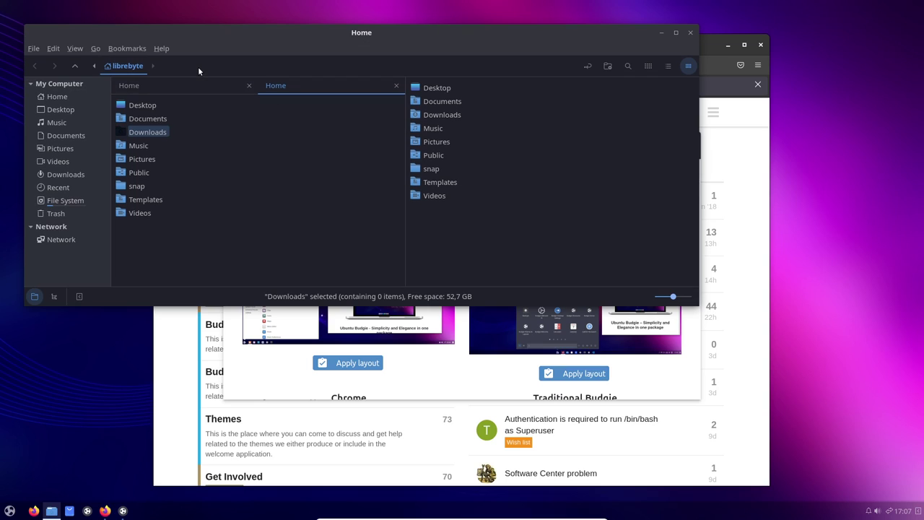
pyautogui.click(70, 50)
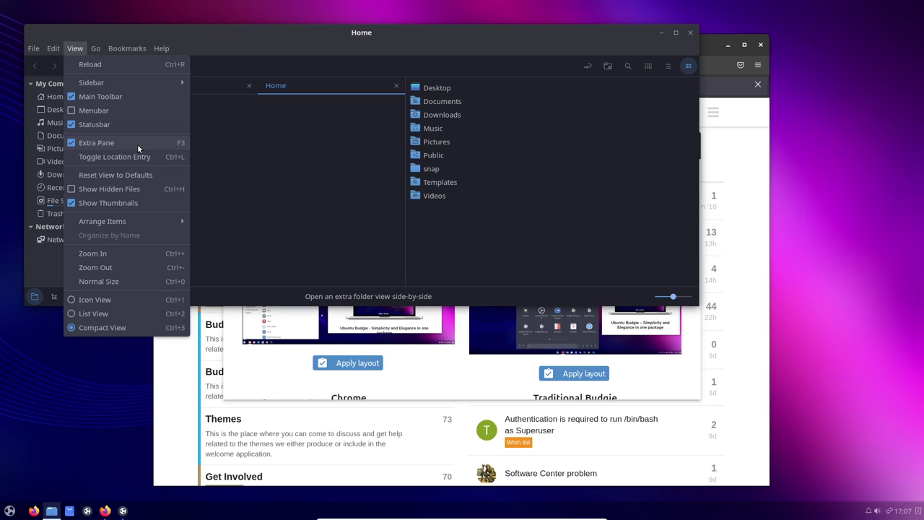
pyautogui.click(341, 84)
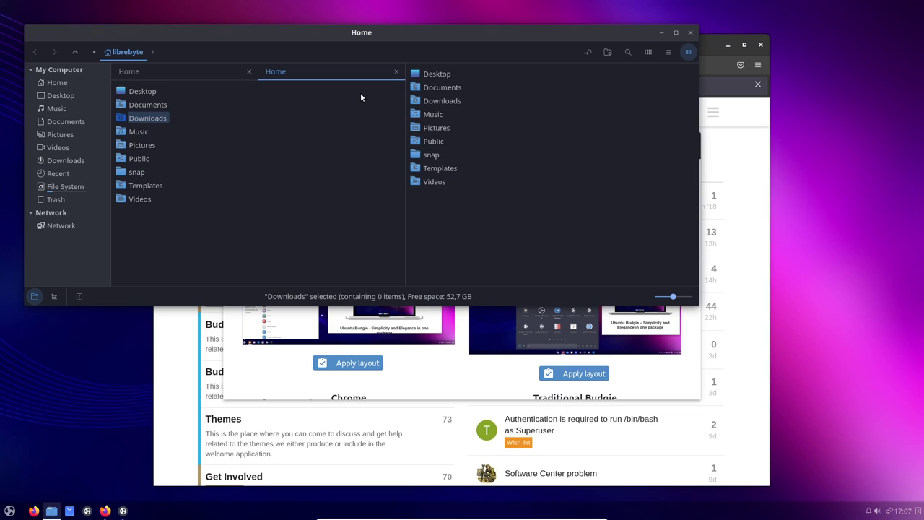
# - Cycle the left pane through icon and list views, settle on compact view, and show the menu bar
pyautogui.click(647, 52)
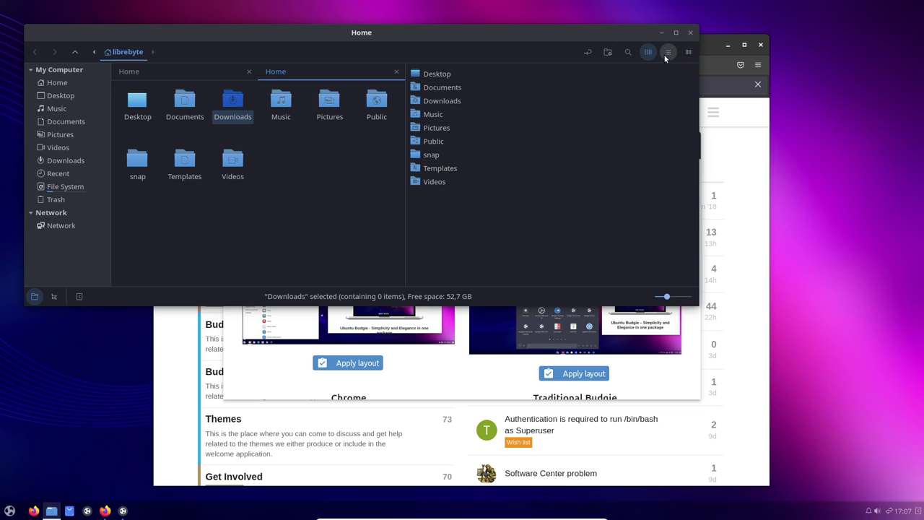
pyautogui.click(667, 53)
pyautogui.click(647, 52)
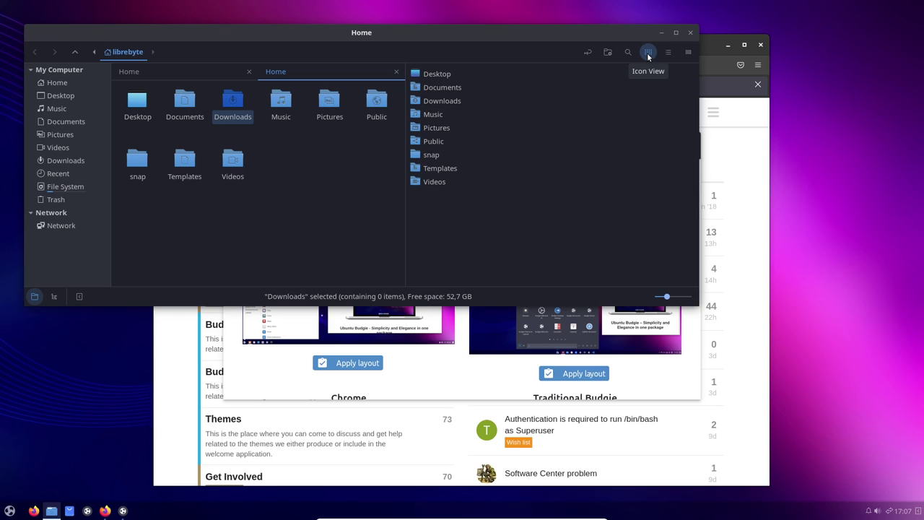
pyautogui.click(667, 51)
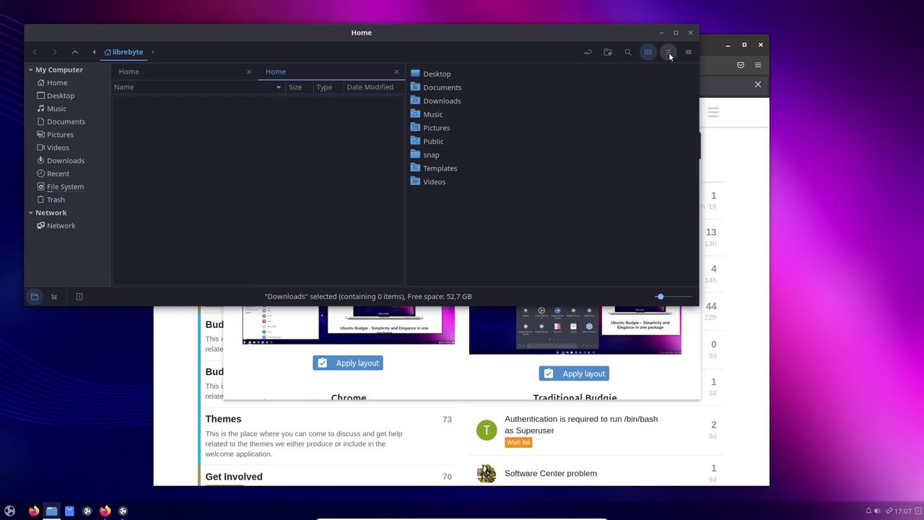
pyautogui.click(688, 52)
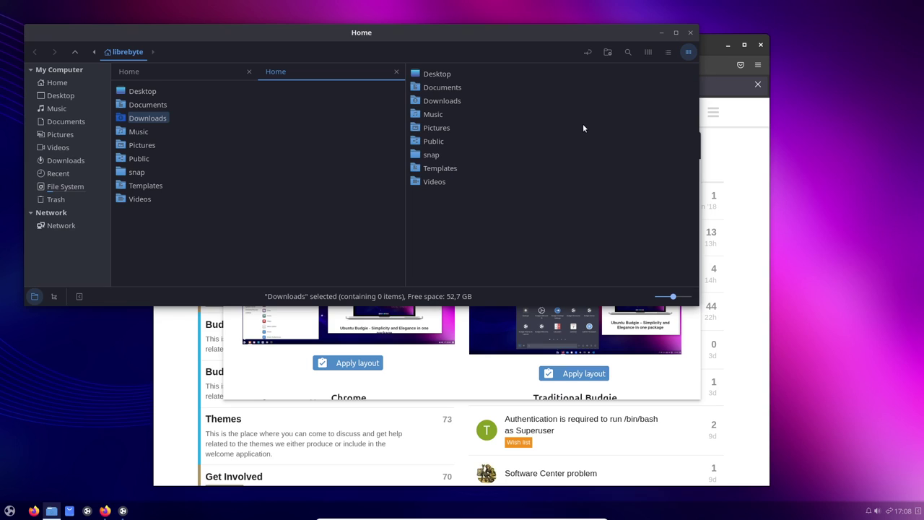
pyautogui.hotkey('ctrl', 'm')
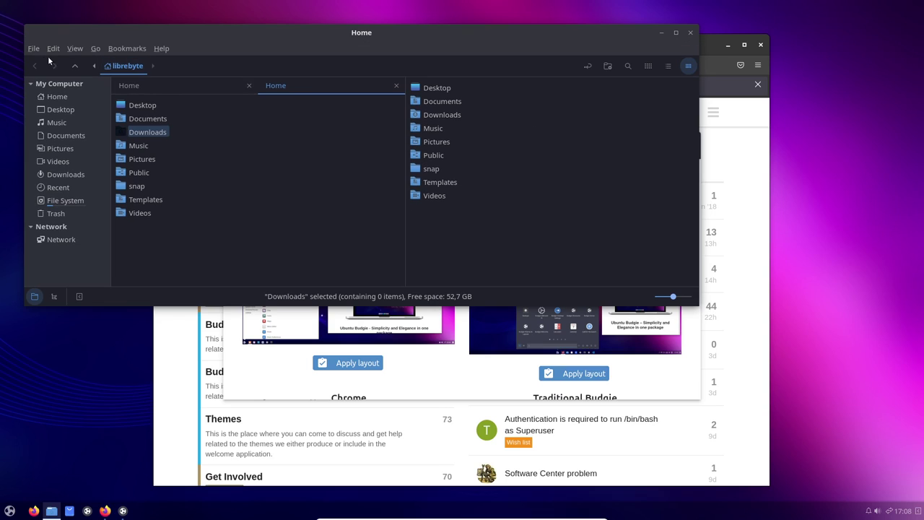
pyautogui.click(57, 50)
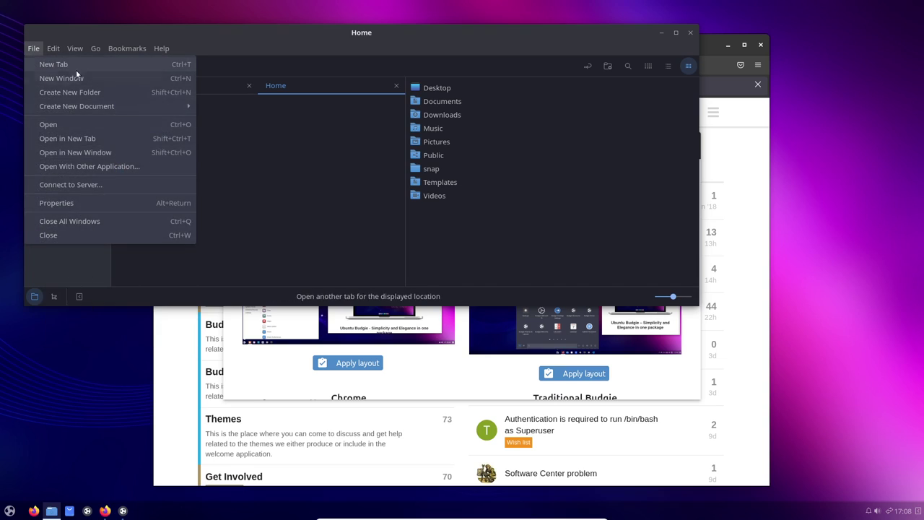
pyautogui.click(86, 355)
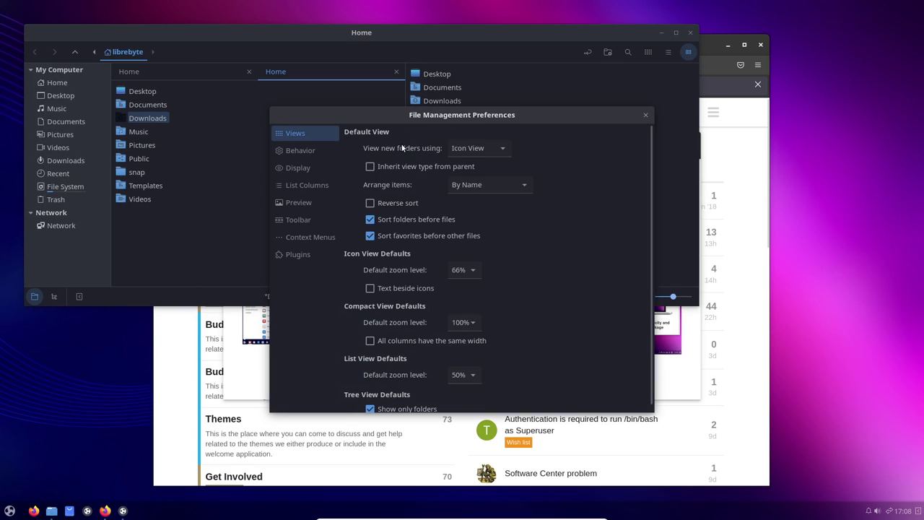
pyautogui.click(301, 150)
pyautogui.click(302, 165)
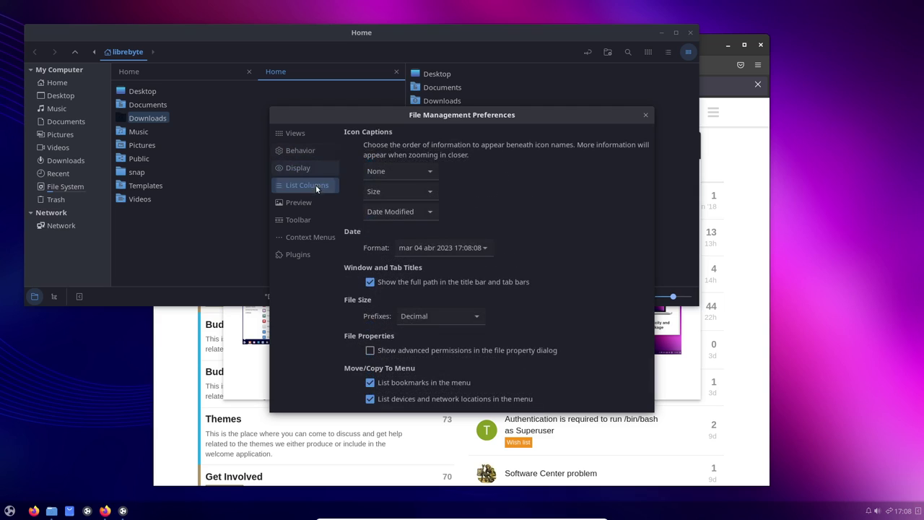
pyautogui.click(315, 185)
pyautogui.click(299, 203)
pyautogui.click(301, 222)
pyautogui.click(303, 238)
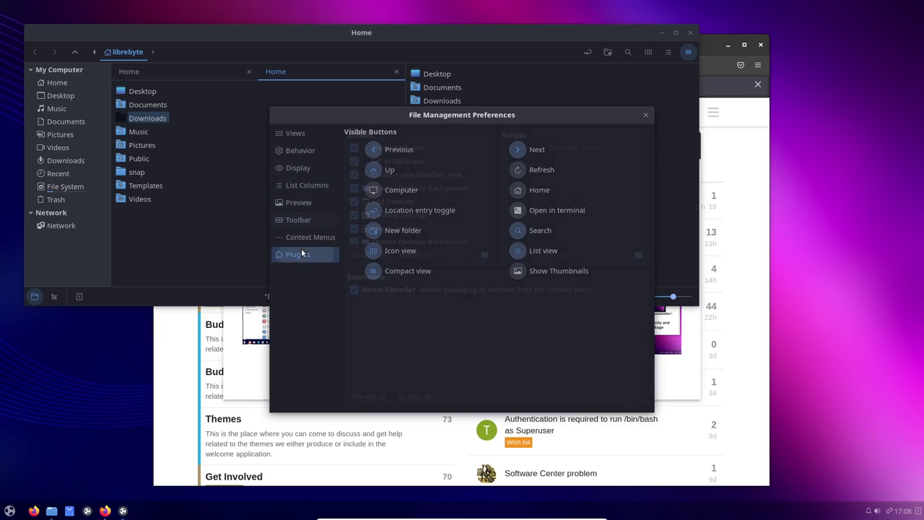
pyautogui.click(294, 132)
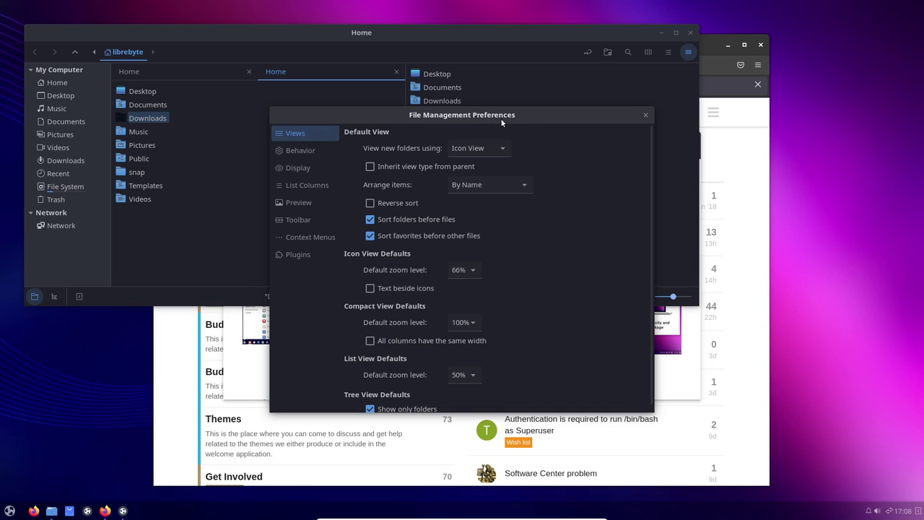
pyautogui.click(645, 114)
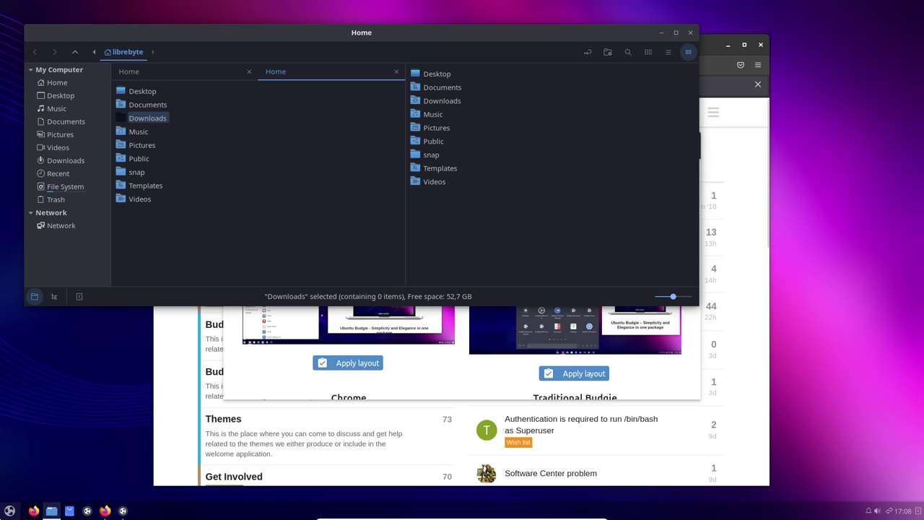
# - Launch Plank Preferences to start the dock on the left edge, then close it
pyautogui.click(9, 511)
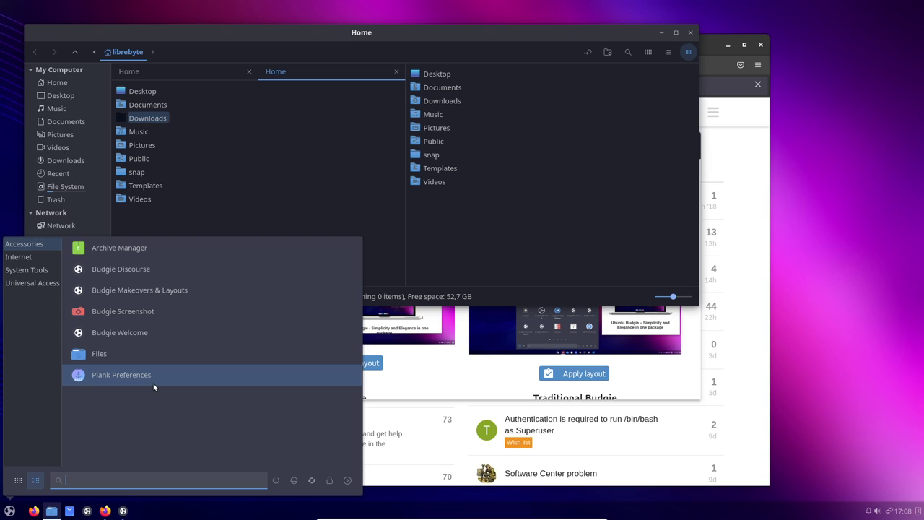
pyautogui.click(153, 383)
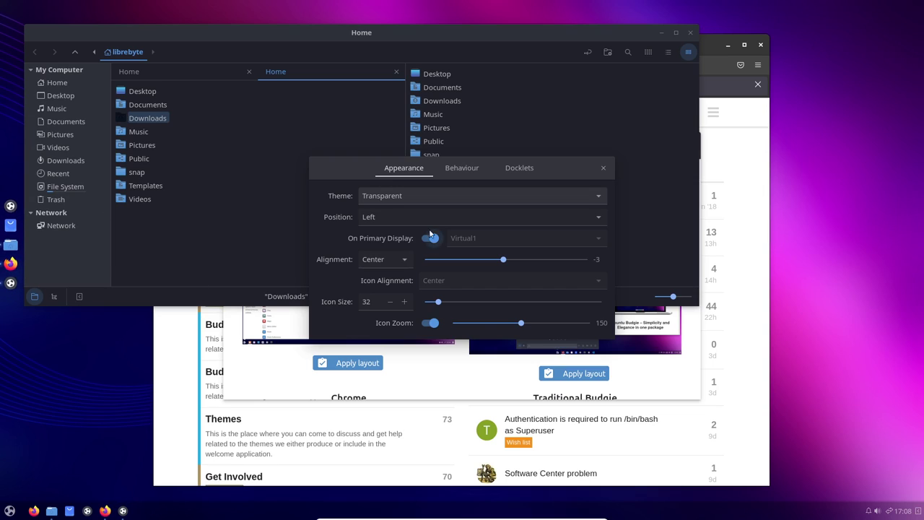
pyautogui.click(603, 168)
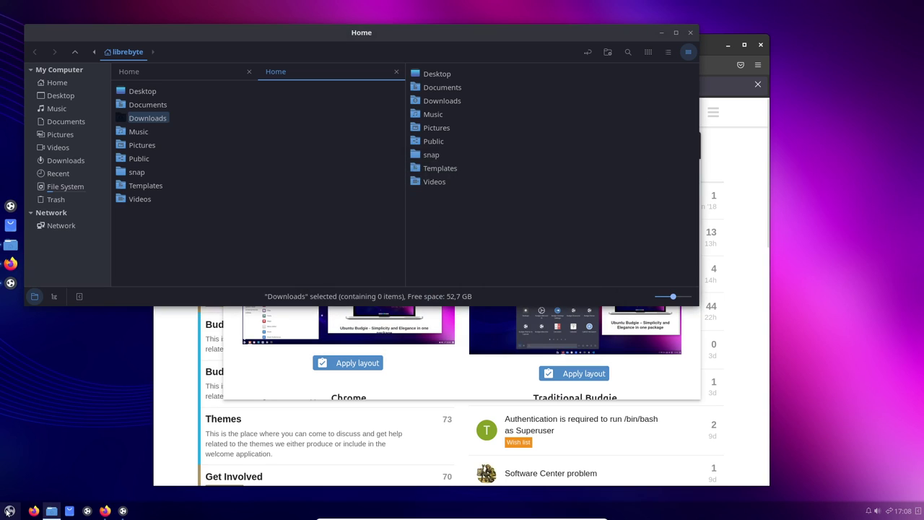
# - Browse the menu's Internet category, then the System Tools applications
pyautogui.click(10, 510)
pyautogui.click(22, 256)
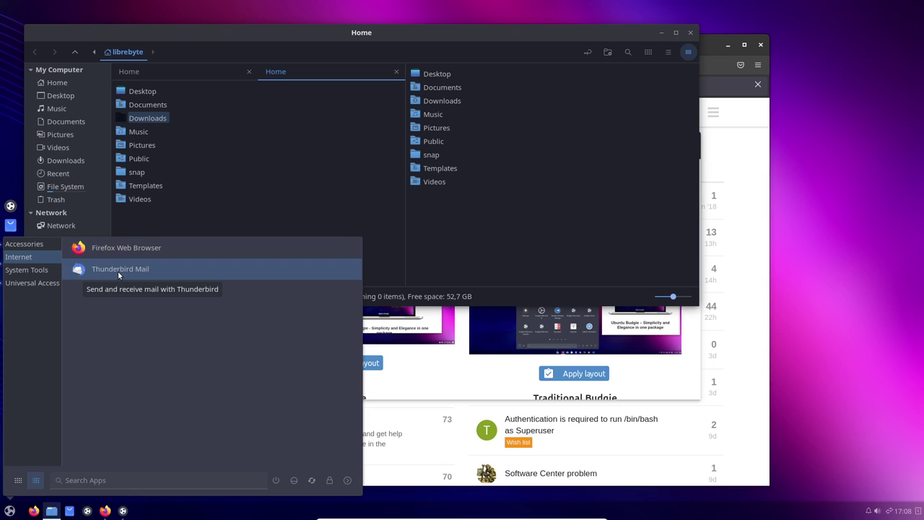
pyautogui.click(40, 270)
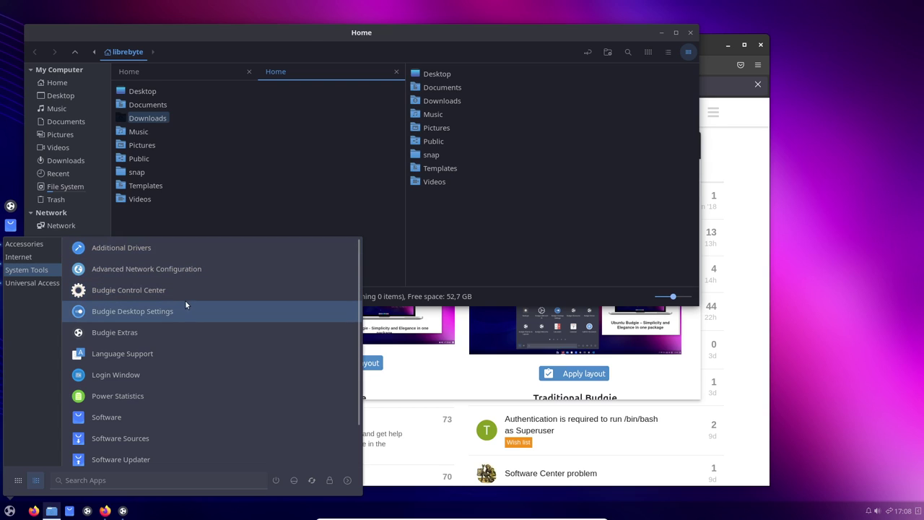
# - Launch Budgie Control Center in a restored window and go to the Keyboard page with English (US, alt. intl.)
pyautogui.click(158, 292)
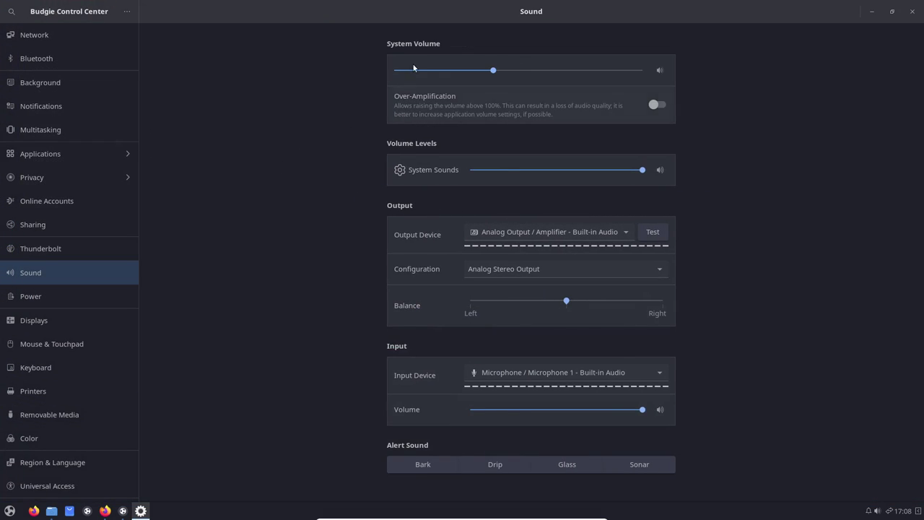
pyautogui.doubleClick(684, 18)
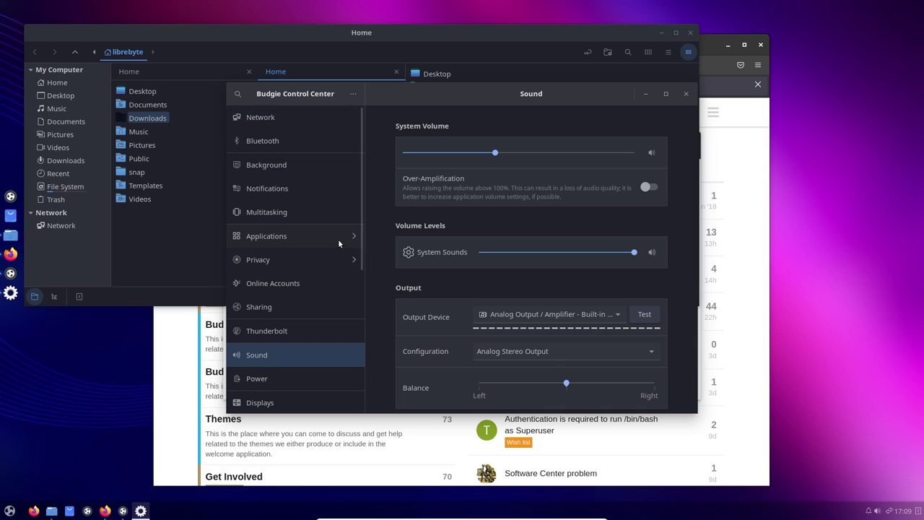
pyautogui.scroll(-5, 338, 238)
pyautogui.scroll(-3, 337, 237)
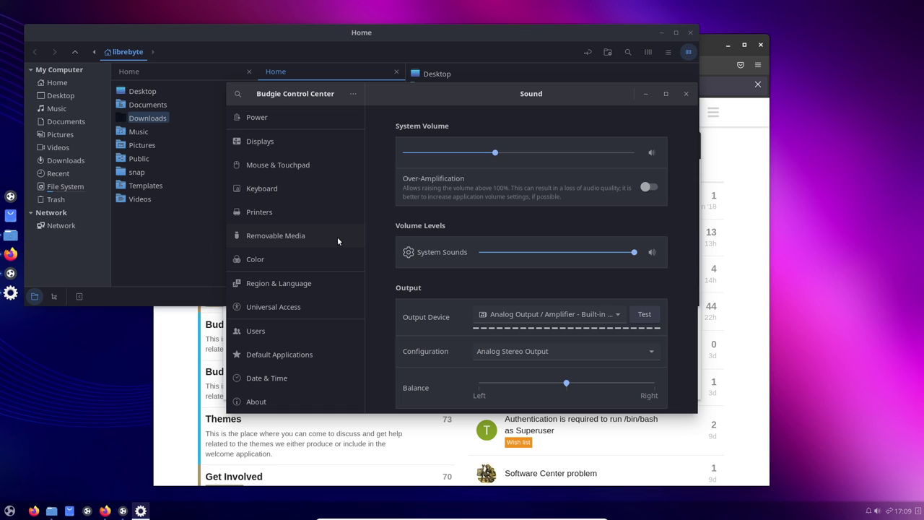
pyautogui.click(278, 193)
pyautogui.scroll(-2, 556, 237)
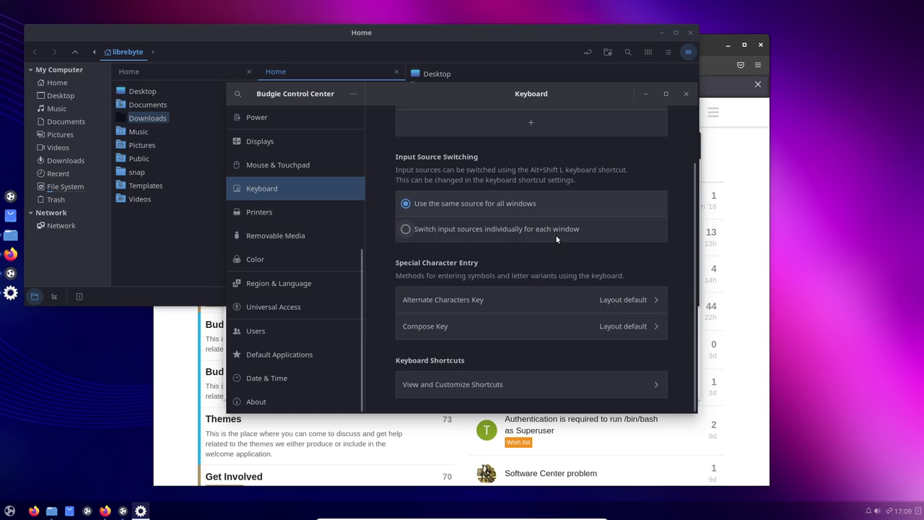
pyautogui.scroll(3, 534, 238)
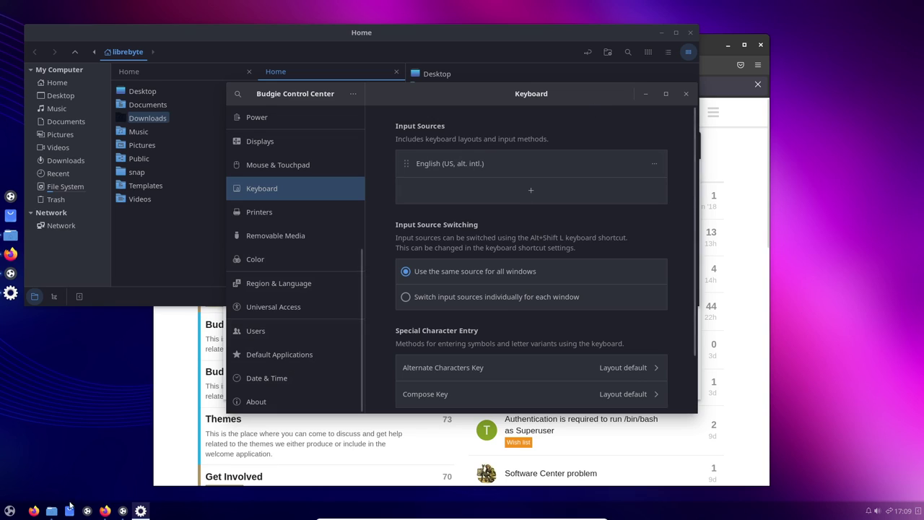
# - Launch Budgie Desktop Settings and browse its widget theme, Prefer Dark styling, desktop and font pages
pyautogui.click(11, 510)
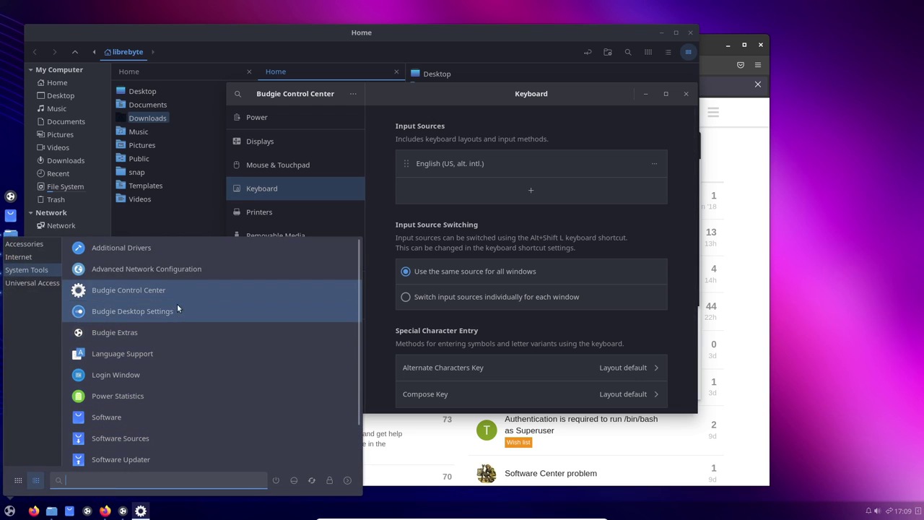
pyautogui.click(199, 316)
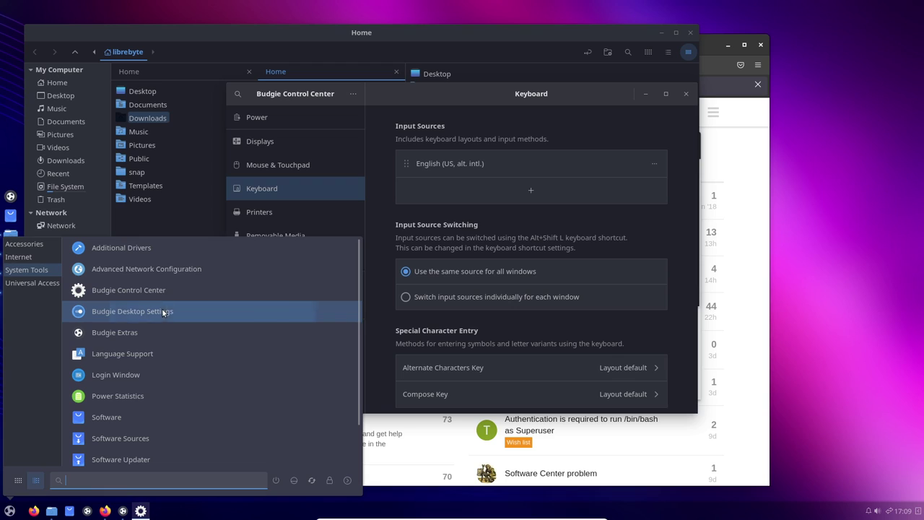
pyautogui.moveTo(327, 65); pyautogui.dragTo(542, 70)
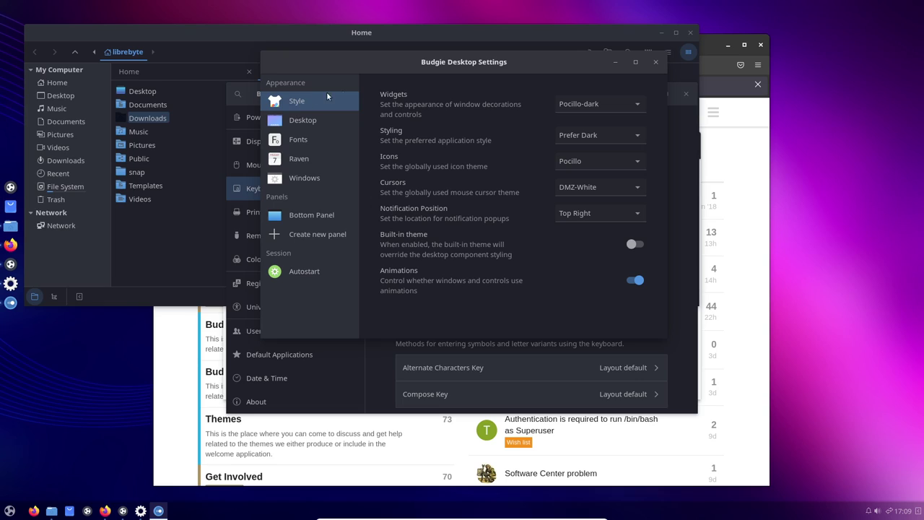
pyautogui.click(607, 102)
pyautogui.click(607, 103)
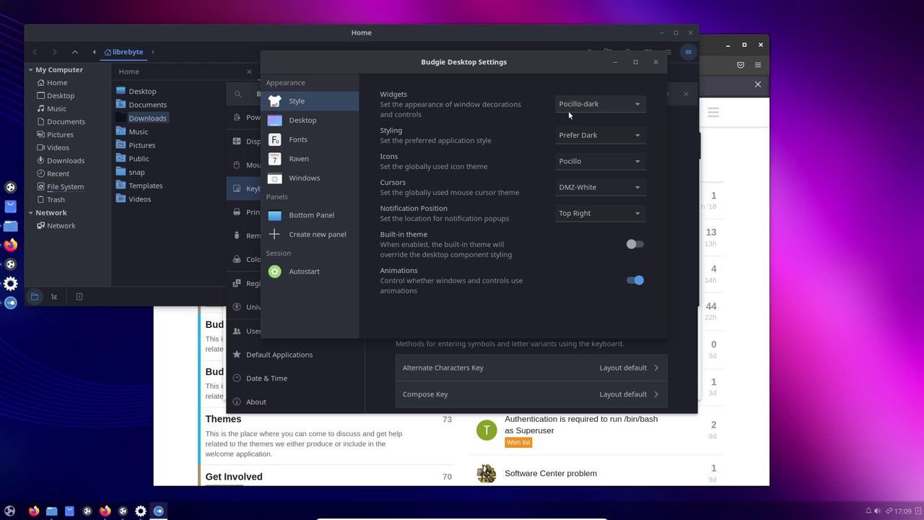
pyautogui.click(599, 139)
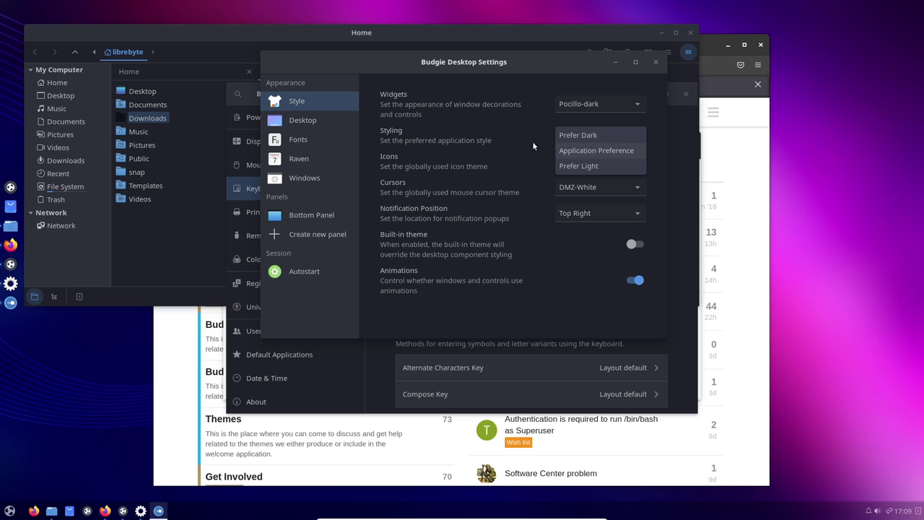
pyautogui.click(577, 135)
pyautogui.click(303, 120)
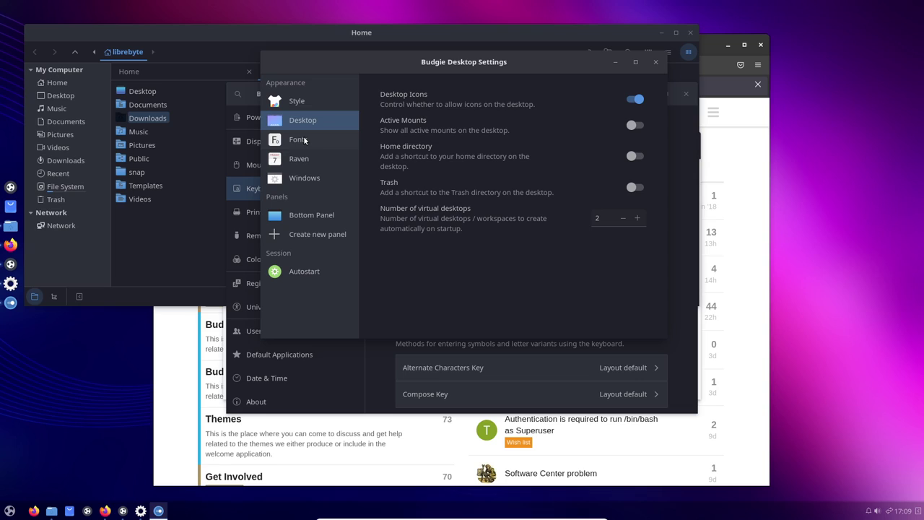
pyautogui.click(305, 139)
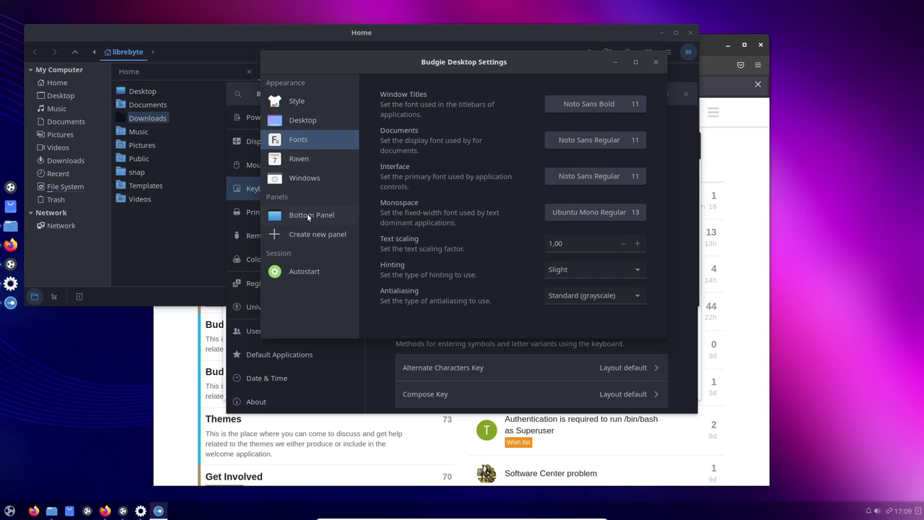
# - Show the Bottom Panel's AppMenu applet options, peek at the Windows page, and return
pyautogui.click(307, 215)
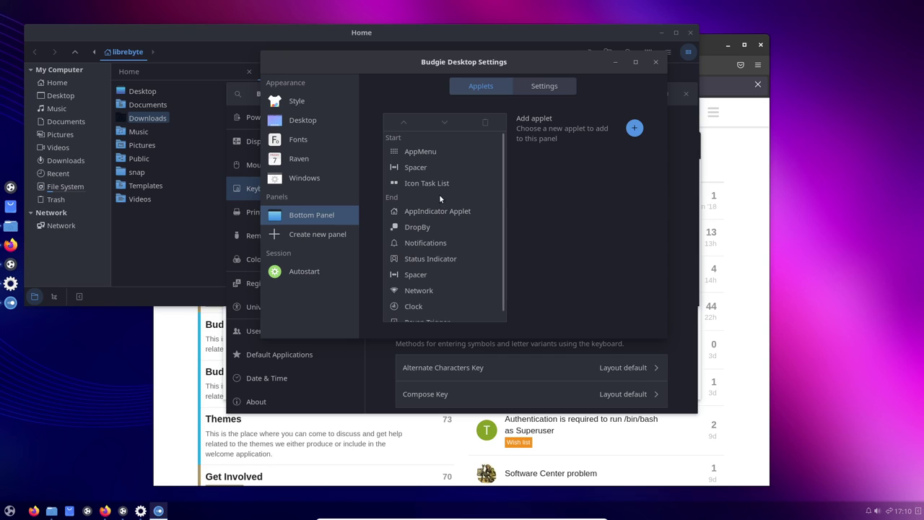
pyautogui.click(418, 151)
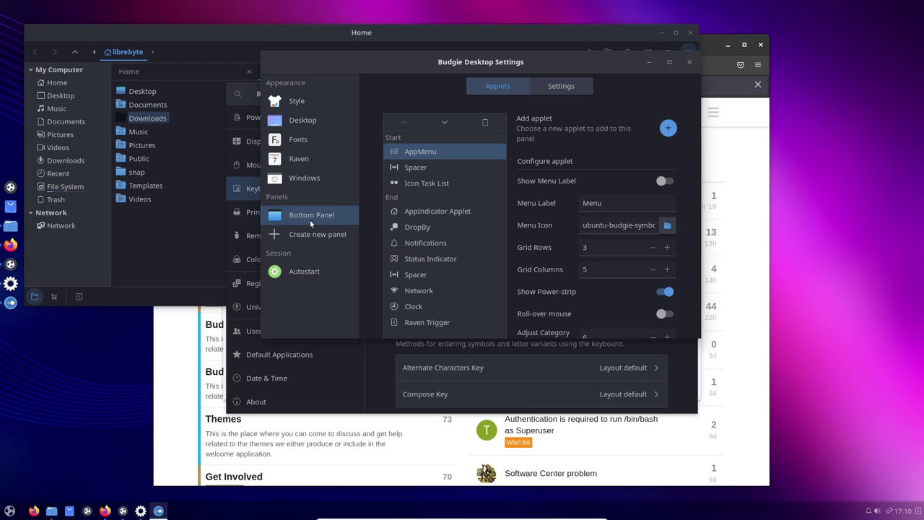
pyautogui.click(311, 181)
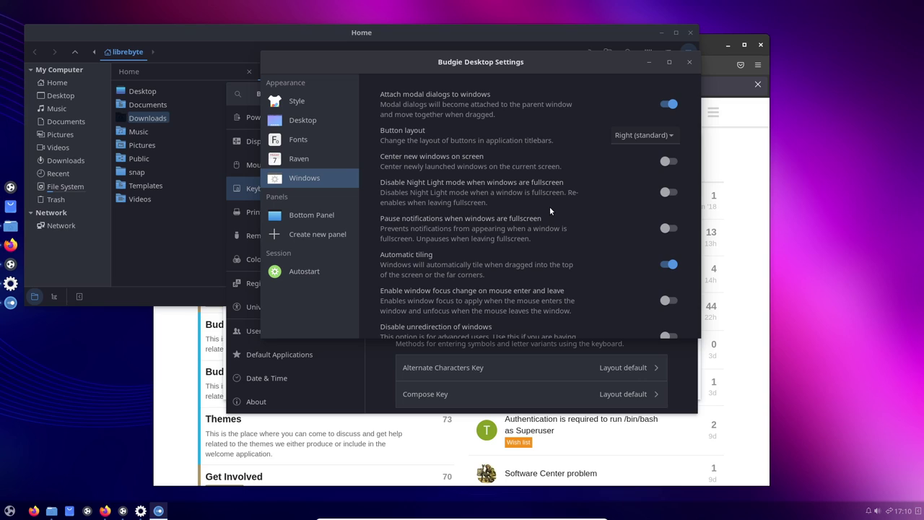
pyautogui.click(320, 215)
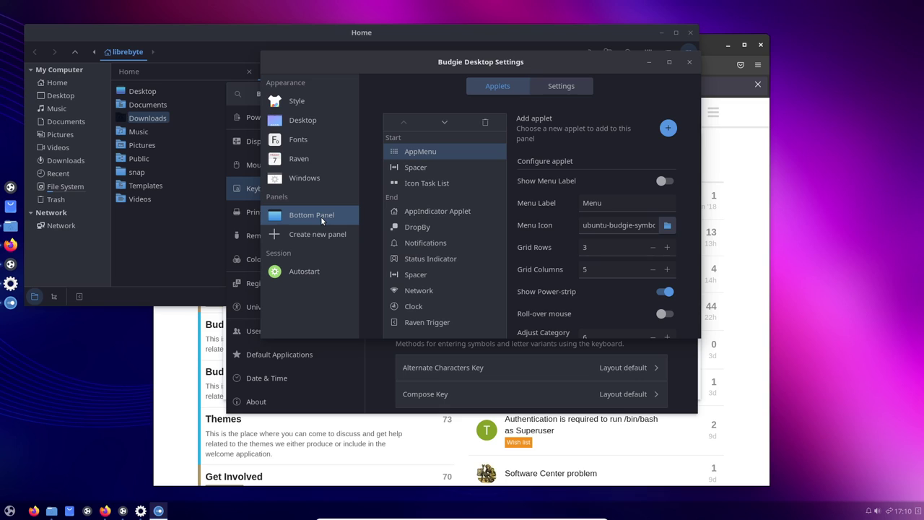
# - Open the Budgie Extras applet catalogue and scroll through its applets
pyautogui.click(11, 510)
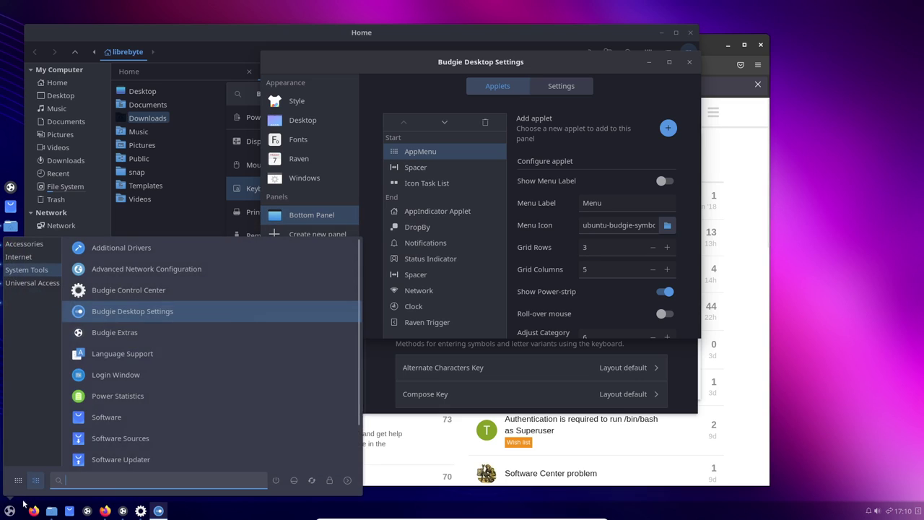
pyautogui.click(158, 334)
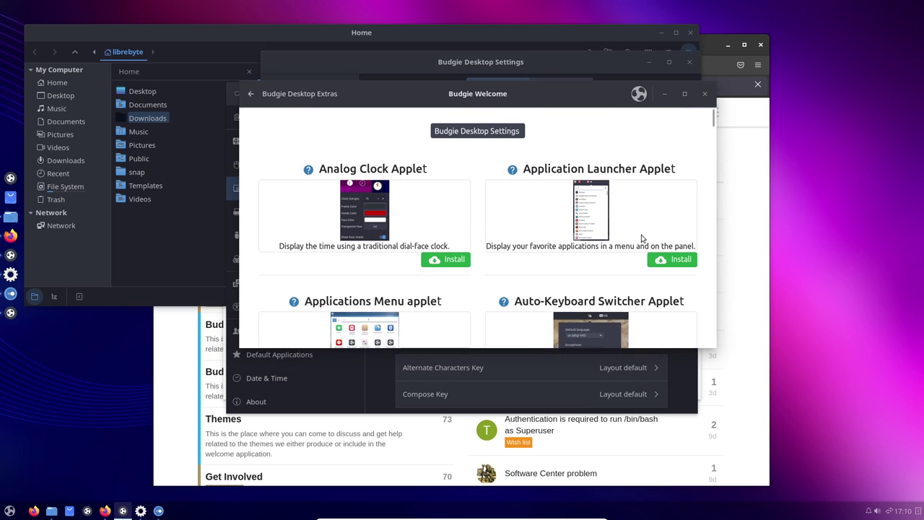
pyautogui.scroll(-6, 641, 238)
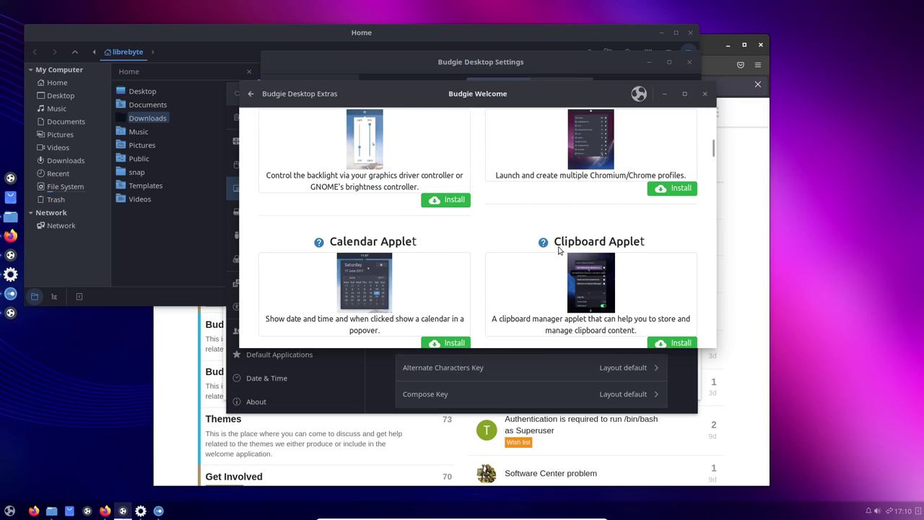
pyautogui.scroll(-4, 559, 250)
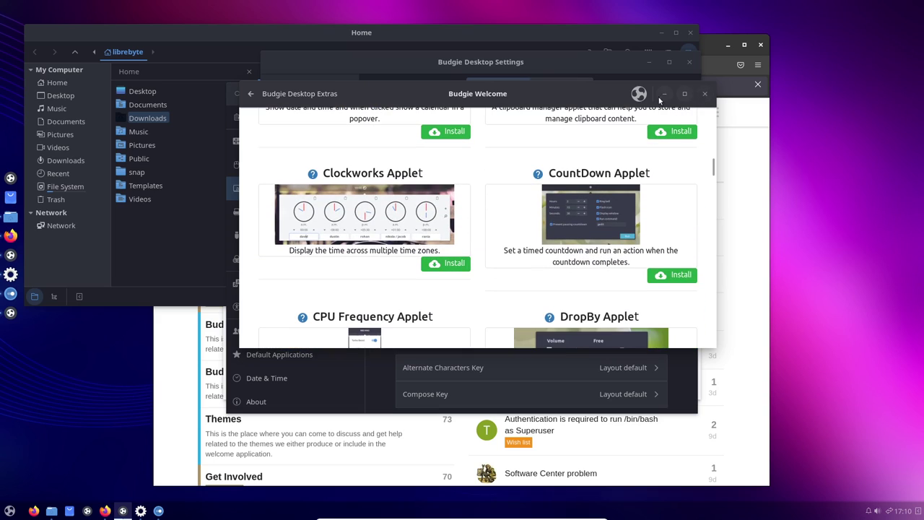
# - Switch back to Budgie Desktop Settings with Alt+Tab and reopen the application menu
pyautogui.hotkey('alt', 'Tab')
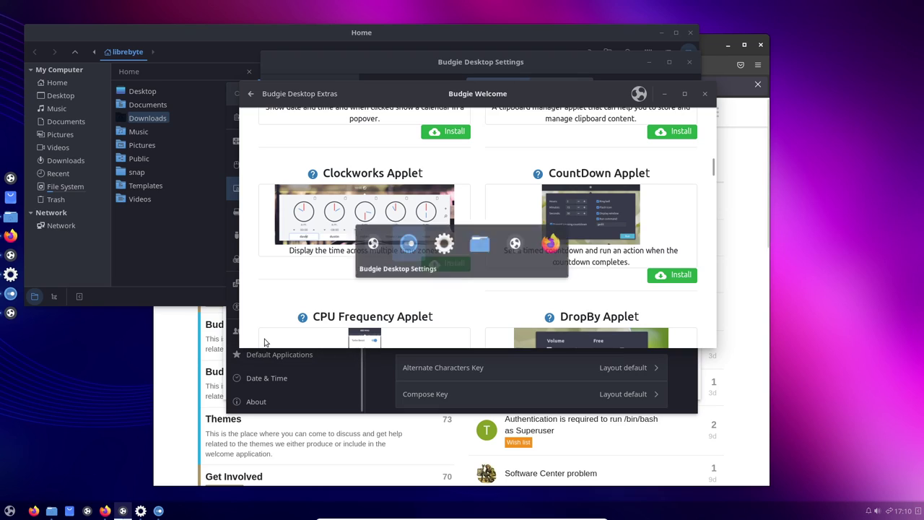
pyautogui.hotkey('alt', 'Tab')
pyautogui.hotkey('alt', 'Tab')
pyautogui.hotkey('alt', 'Tab')
pyautogui.hotkey('alt', 'Tab')
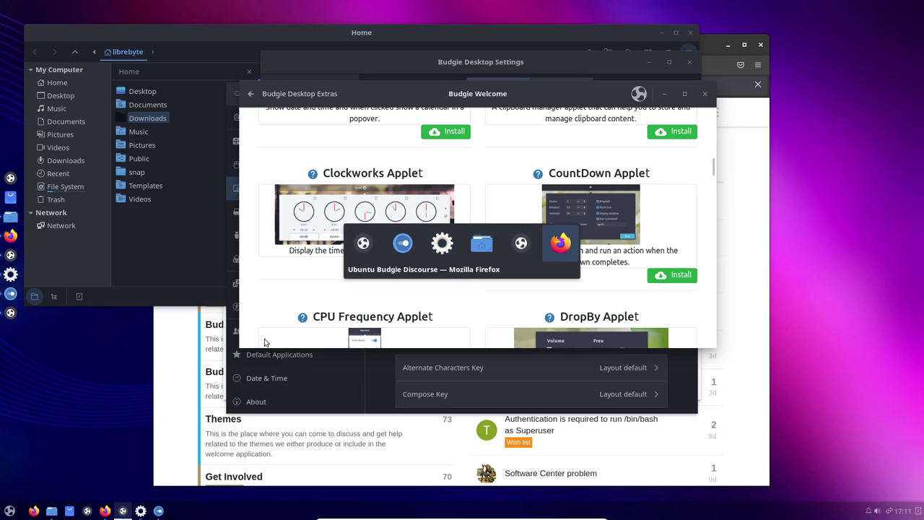
pyautogui.hotkey('alt', 'Tab')
pyautogui.hotkey('alt', 'Tab')
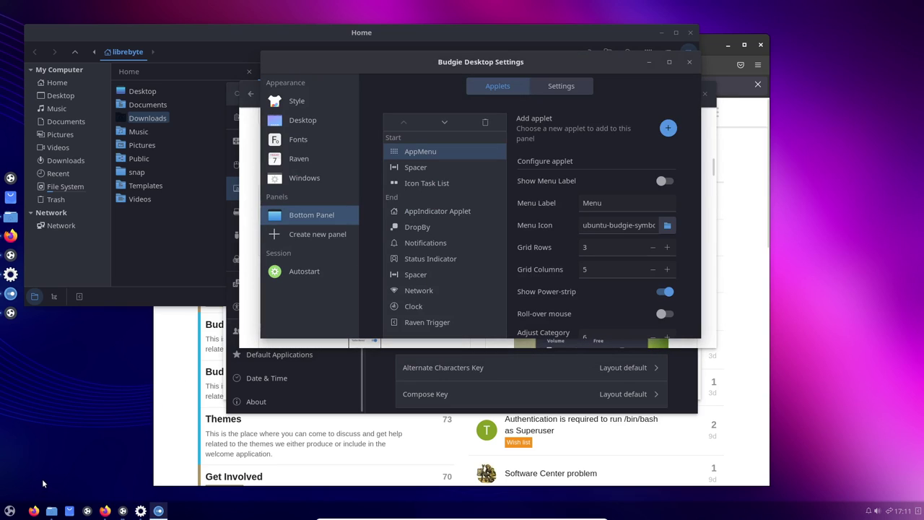
pyautogui.click(7, 511)
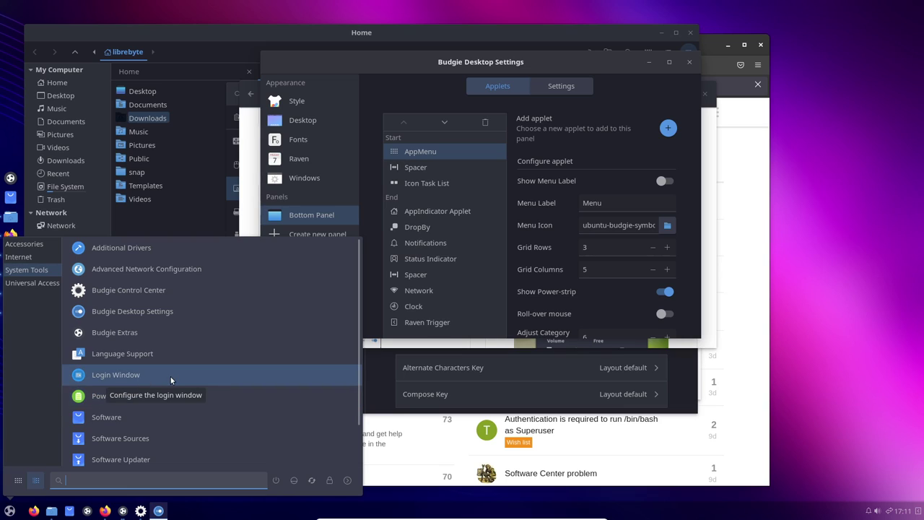
# - Launch Login Window from System Tools and authenticate with the account password, re-entering it once
pyautogui.click(170, 376)
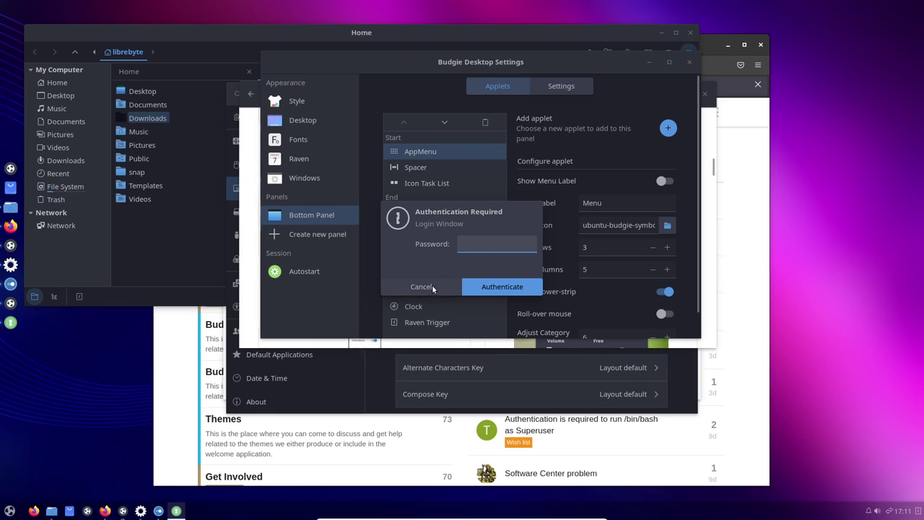
pyautogui.write('****')
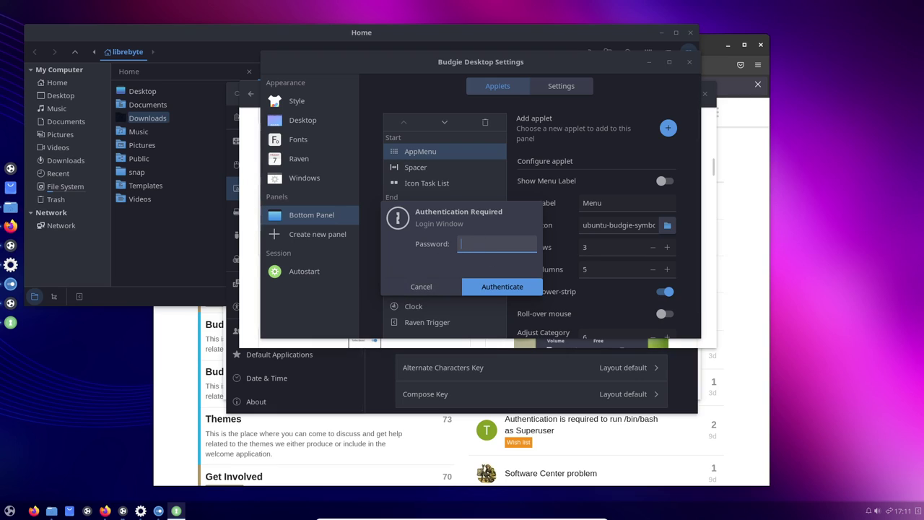
pyautogui.press('Return')
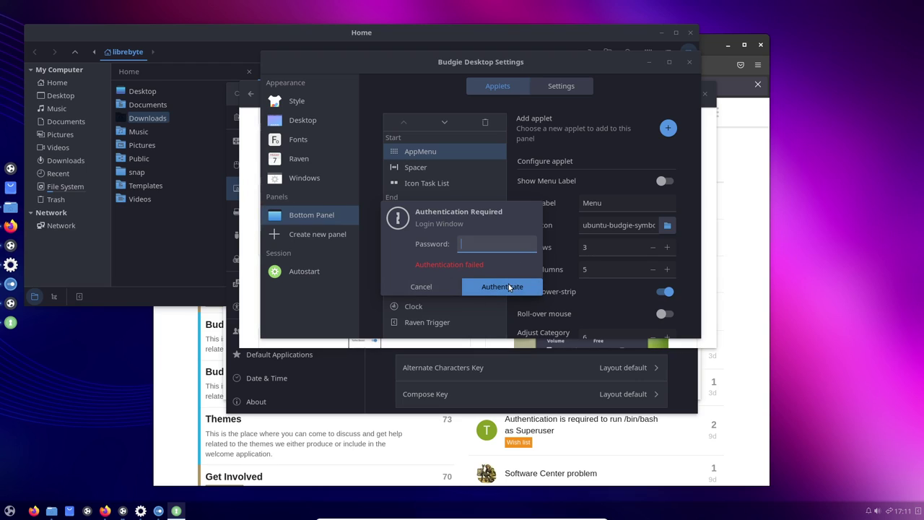
pyautogui.write('***')
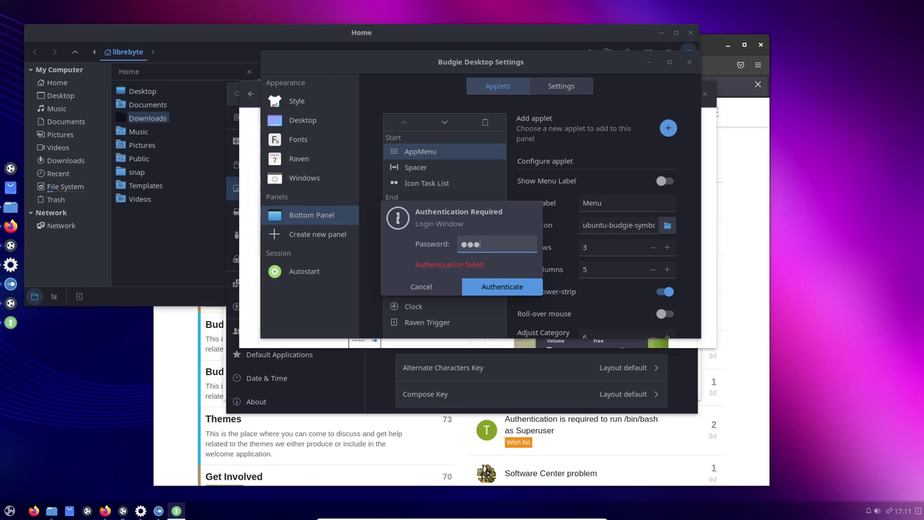
pyautogui.click(507, 285)
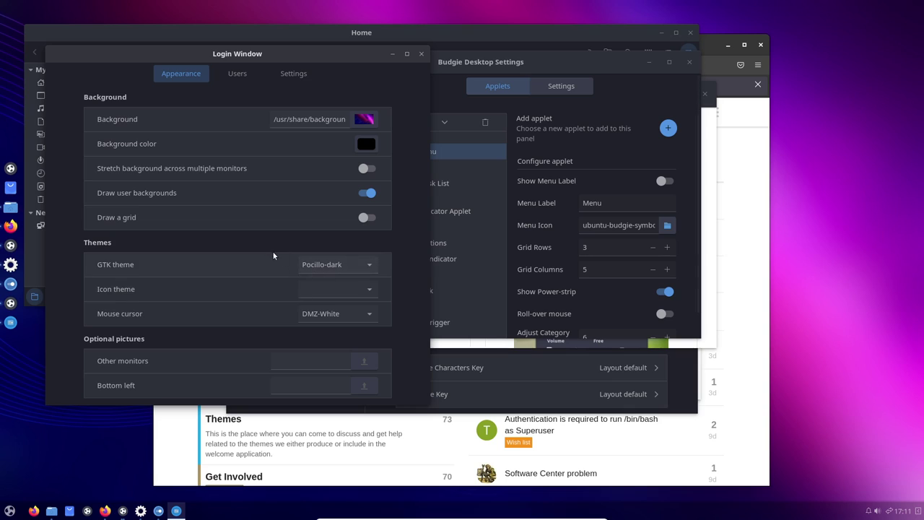
# - Review Login Window's Users and Settings tabs, leaving HiDPI on Auto, then reopen the application menu
pyautogui.moveTo(279, 92); pyautogui.dragTo(489, 117)
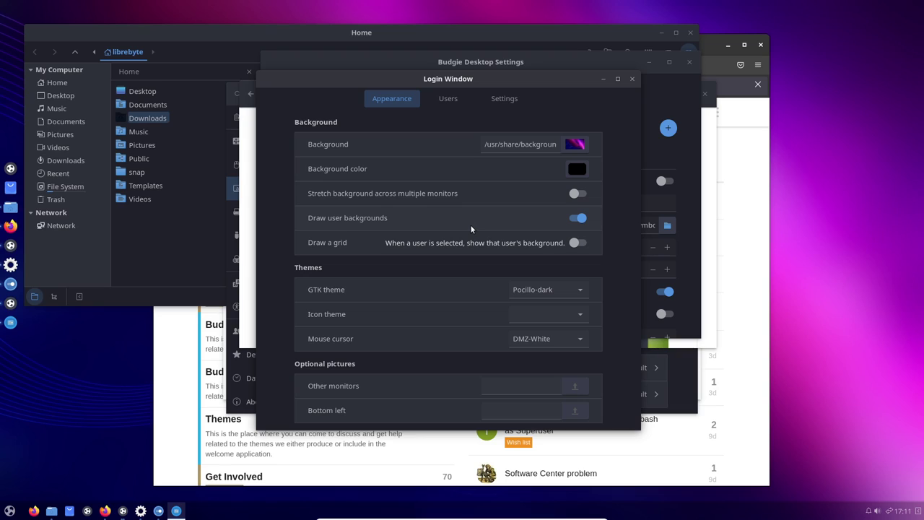
pyautogui.click(446, 101)
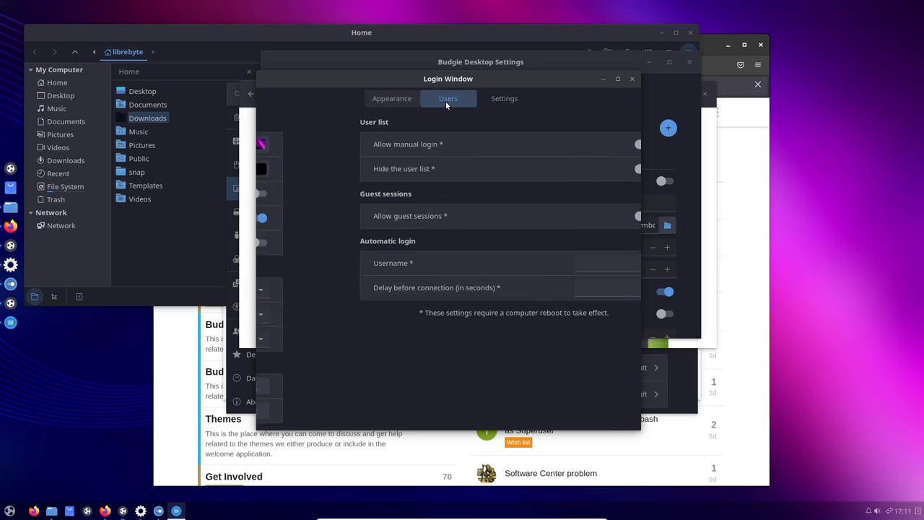
pyautogui.click(502, 99)
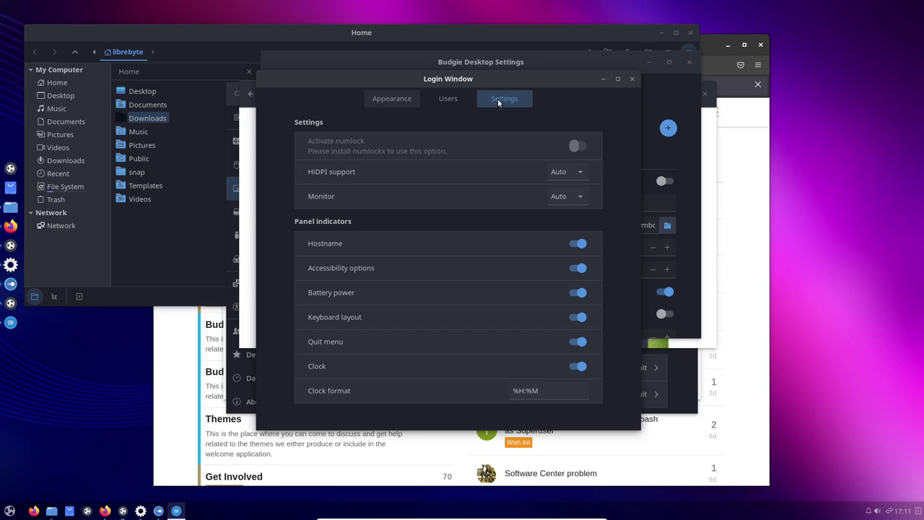
pyautogui.click(567, 172)
pyautogui.click(566, 171)
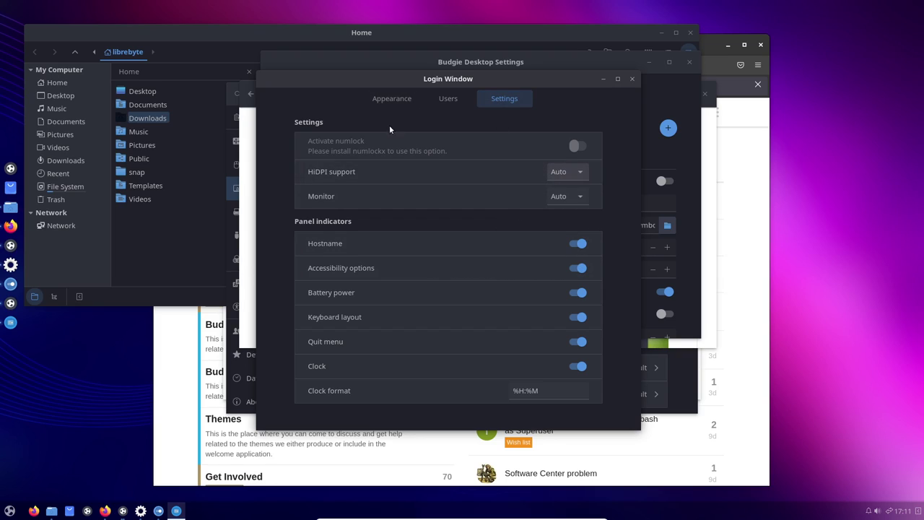
pyautogui.click(393, 100)
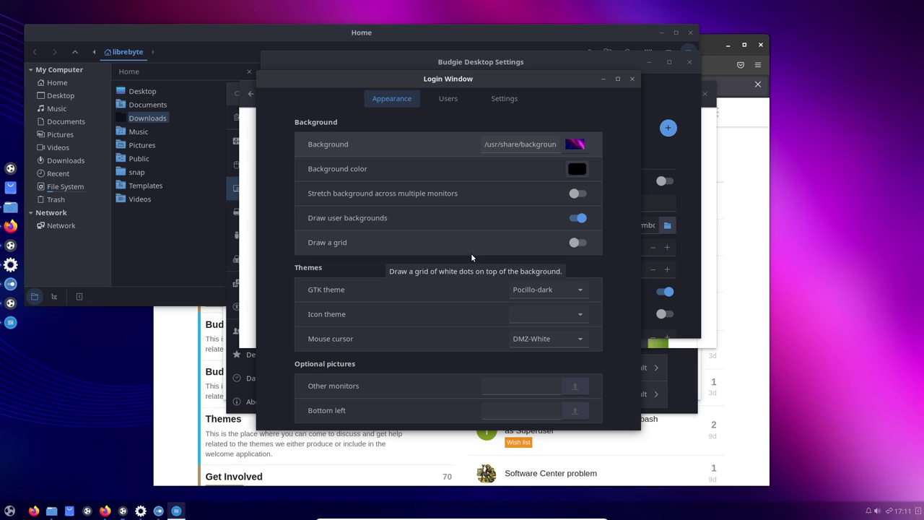
pyautogui.click(9, 510)
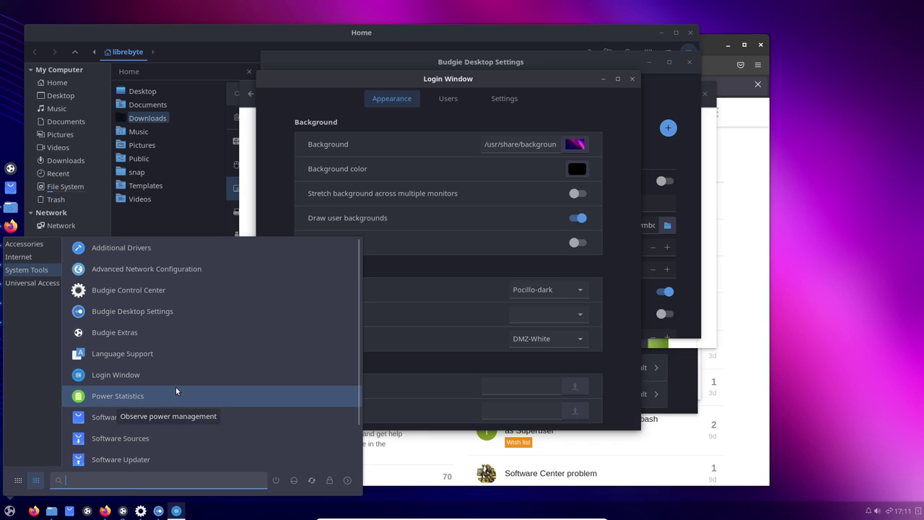
# - Launch Software from the System Tools list and move its window to the right
pyautogui.scroll(-1, 176, 390)
pyautogui.scroll(-1, 176, 390)
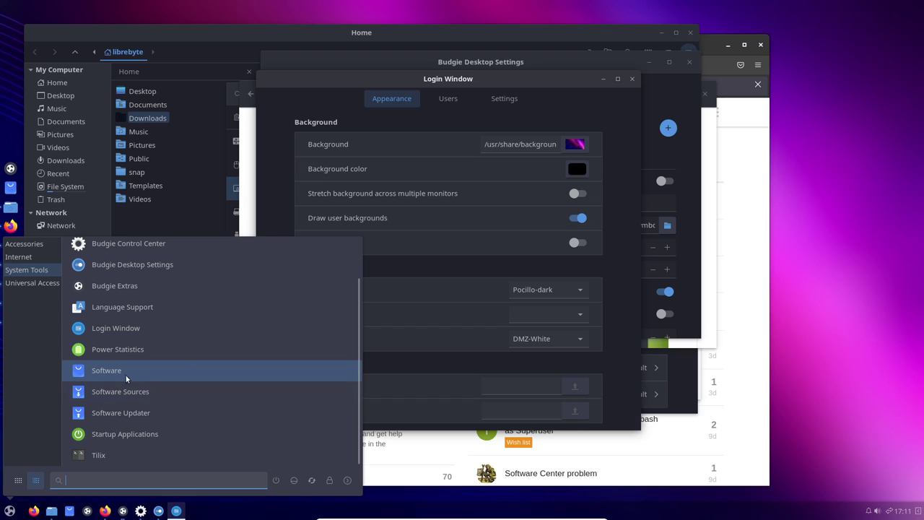
pyautogui.click(507, 208)
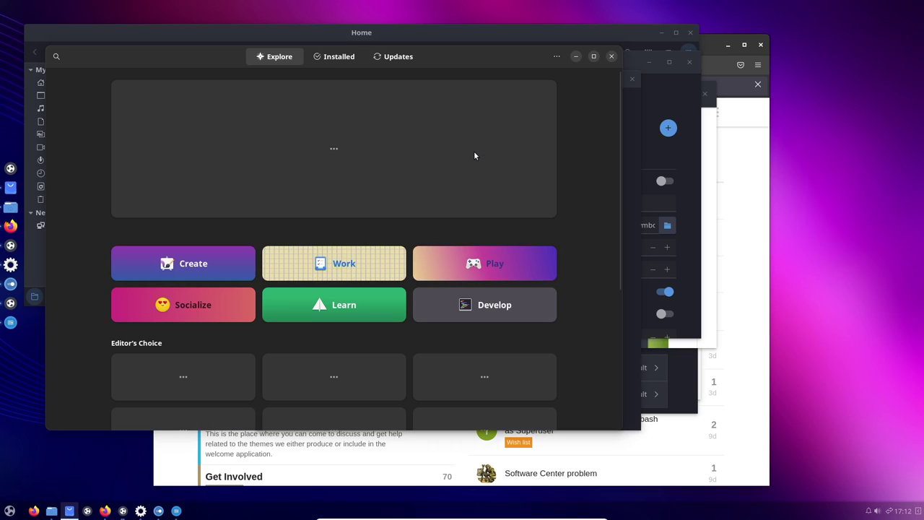
pyautogui.moveTo(522, 54); pyautogui.dragTo(598, 54)
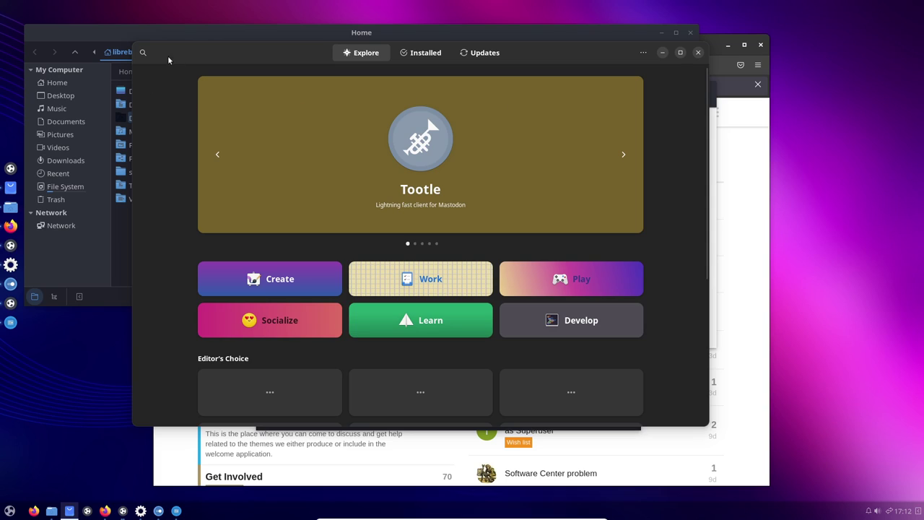
# - Search the software catalogue for 'geany'
pyautogui.click(142, 52)
pyautogui.write('geany')
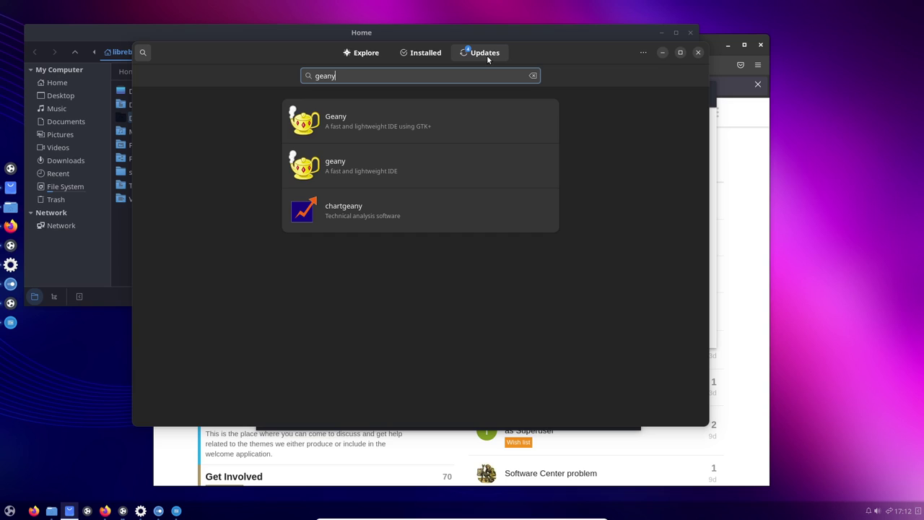
# - Show the Updates page listing firefox 106.0, gnome-3-38-2004, snapd-desktop-integration and ubuntu-budgie-welcome
pyautogui.click(487, 57)
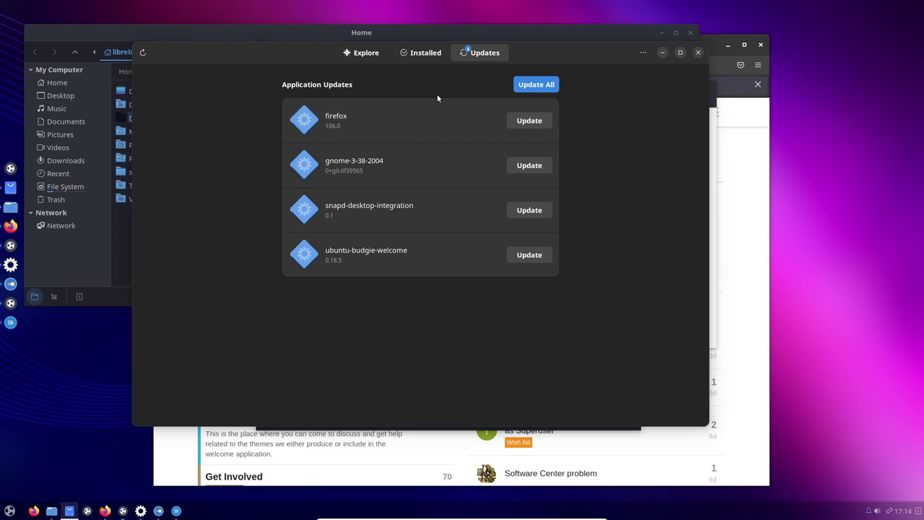
# - Search for geany and check the source of the Geany DEB package
pyautogui.click(417, 52)
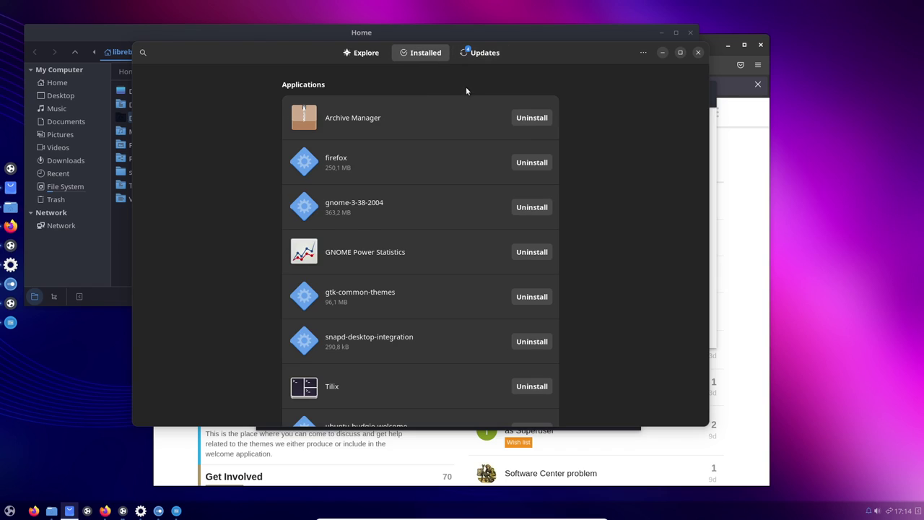
pyautogui.click(143, 52)
pyautogui.write('ge')
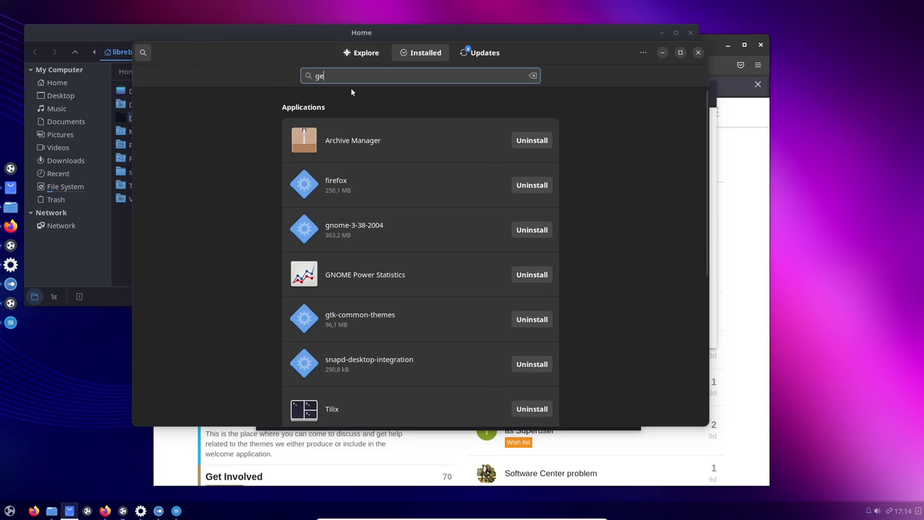
pyautogui.write('any')
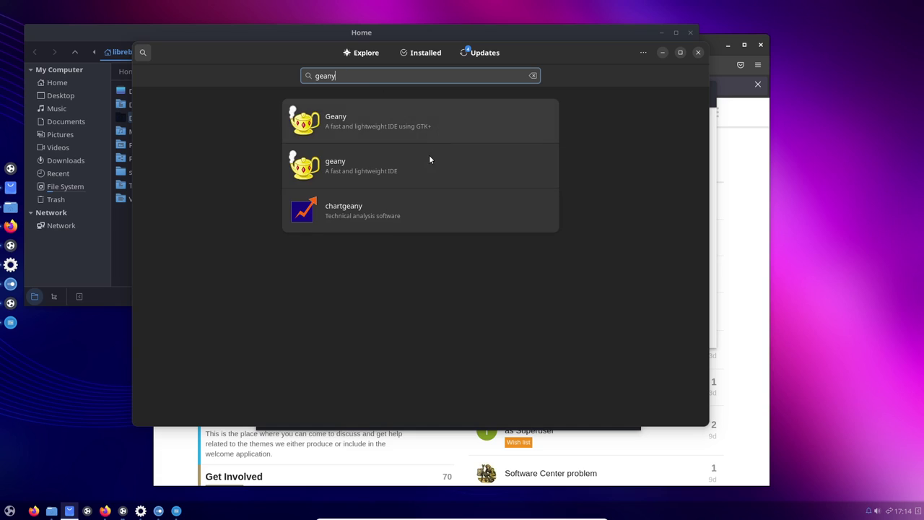
pyautogui.click(409, 130)
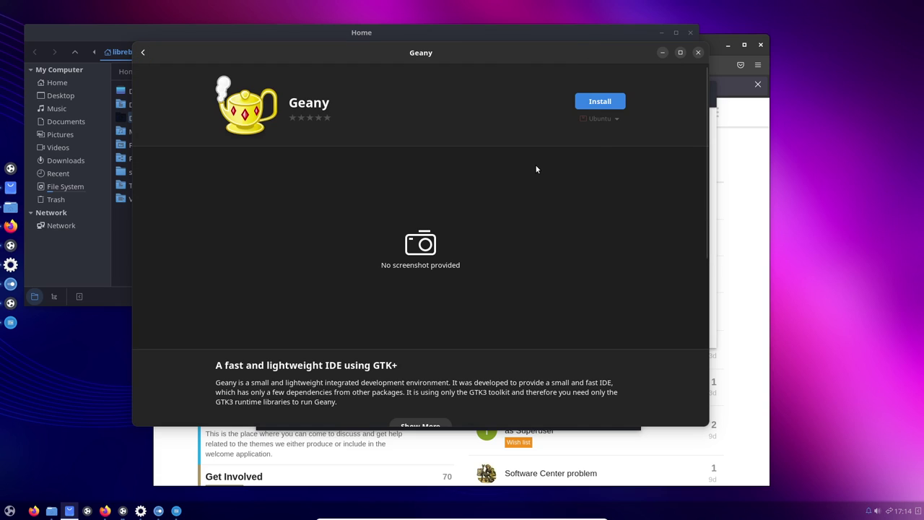
pyautogui.click(617, 120)
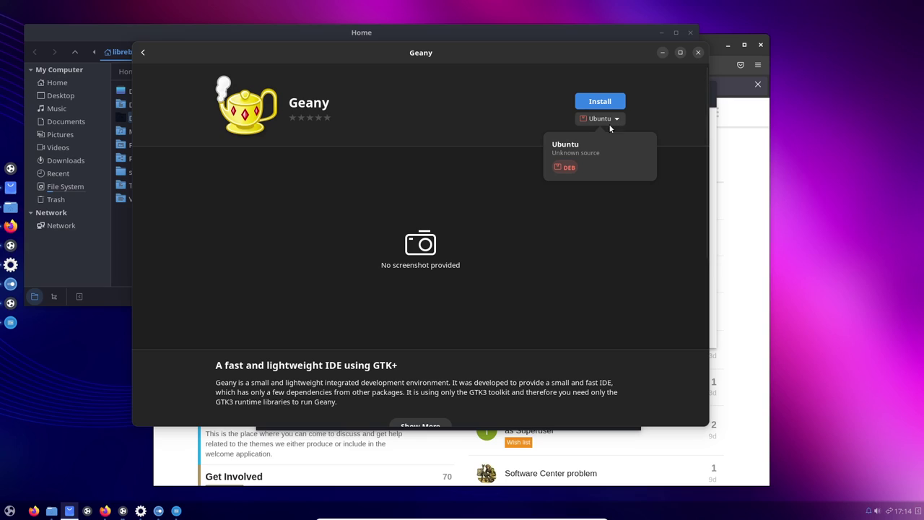
pyautogui.click(581, 150)
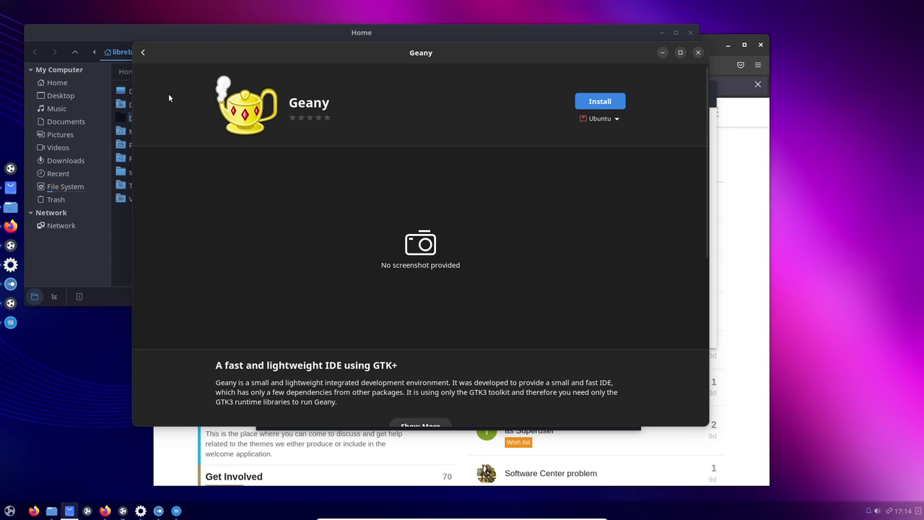
# - Check the snap geany package's source, then reopen the first Geany result
pyautogui.click(143, 52)
pyautogui.click(380, 166)
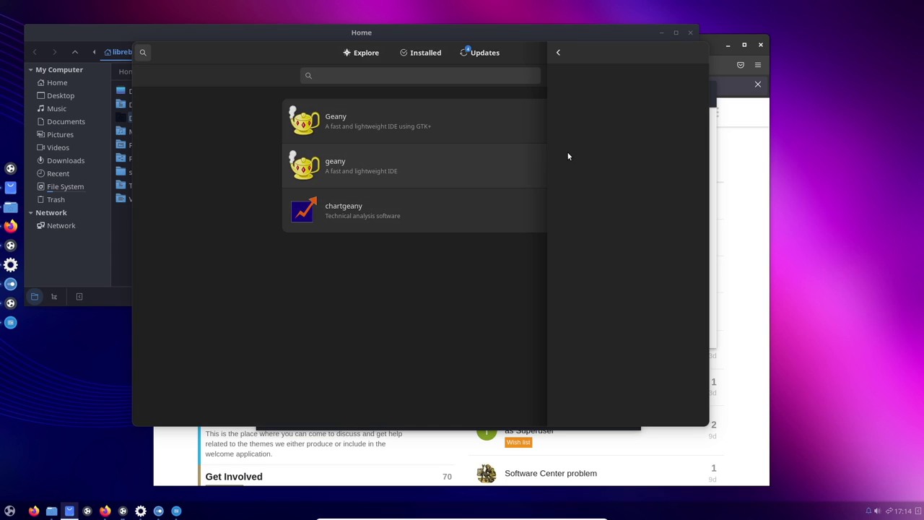
pyautogui.click(613, 119)
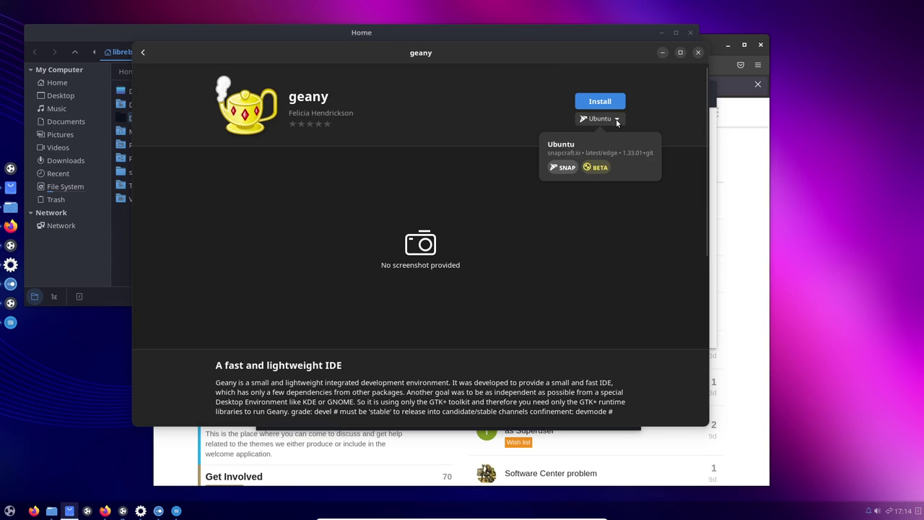
pyautogui.click(535, 184)
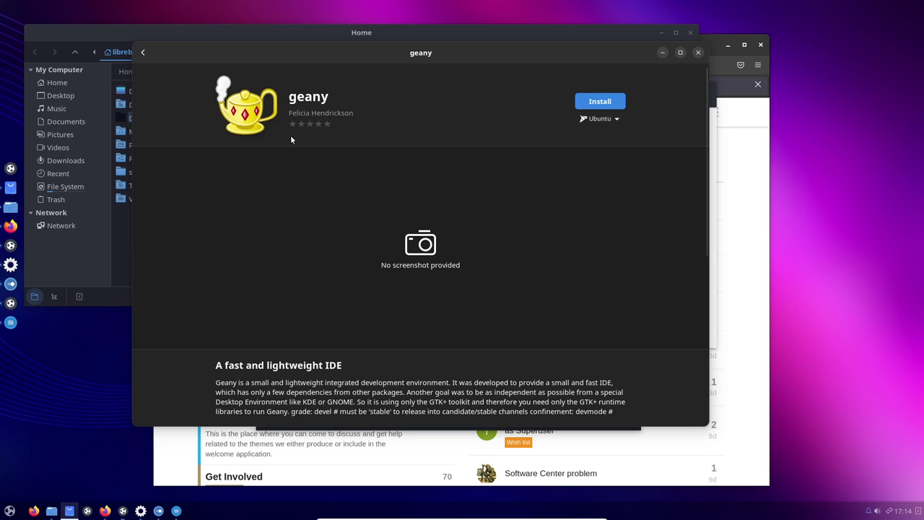
pyautogui.click(143, 52)
pyautogui.click(353, 129)
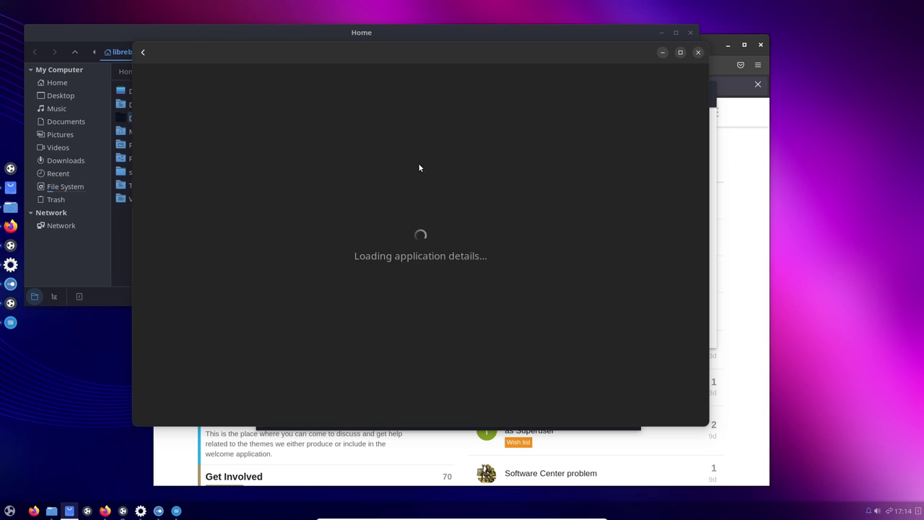
# - Install Geany, authenticating with the account password, then launch it
pyautogui.click(603, 103)
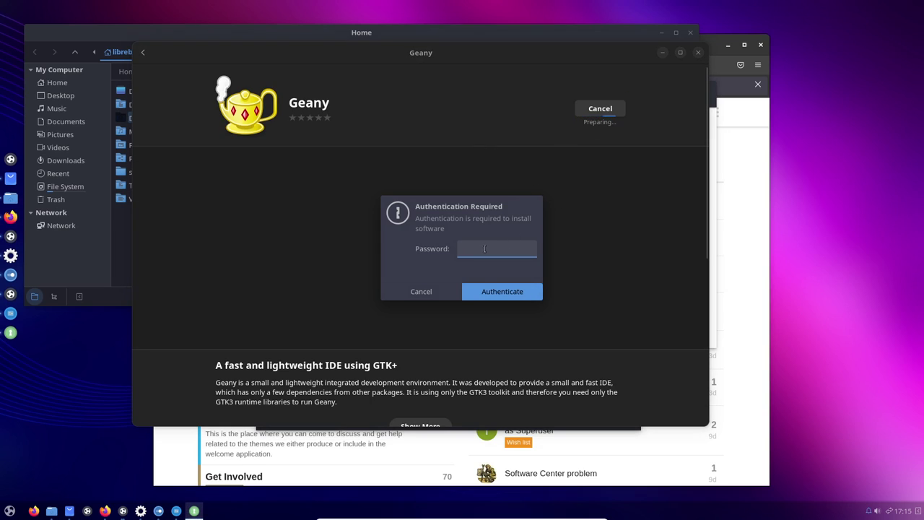
pyautogui.write('pas')
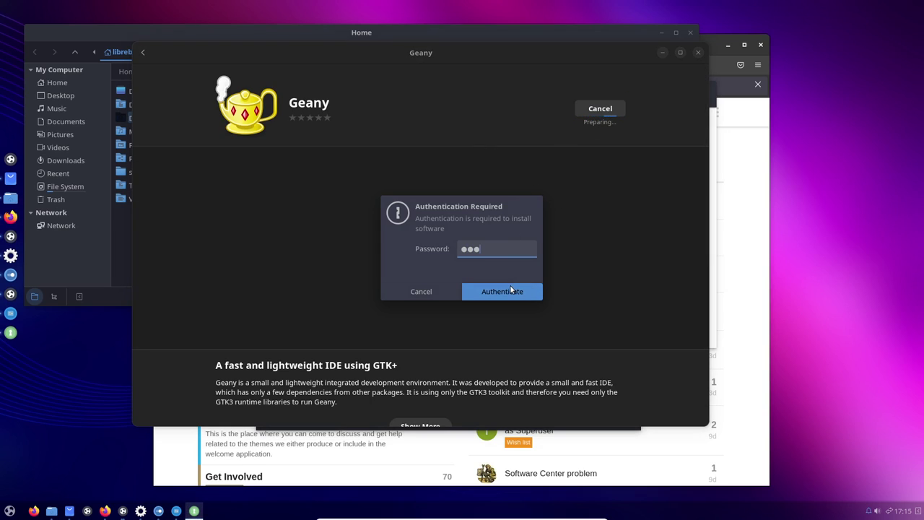
pyautogui.click(512, 290)
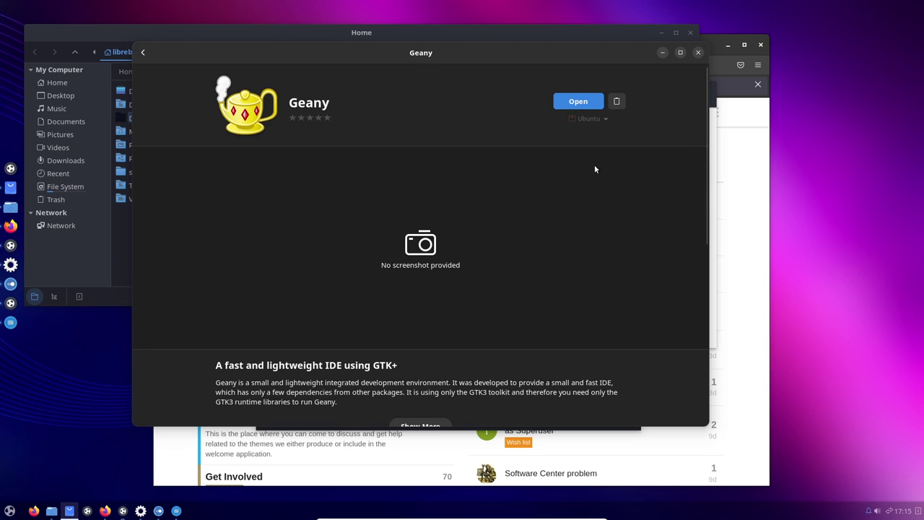
pyautogui.click(578, 102)
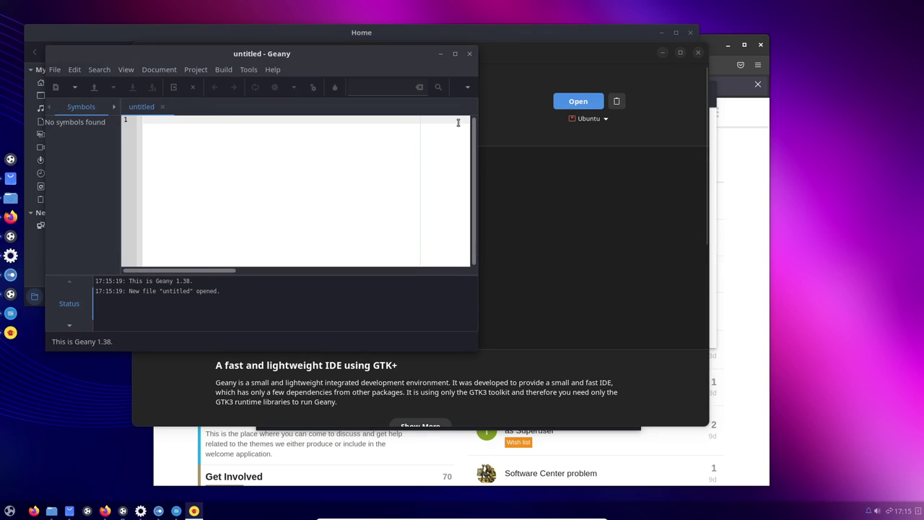
# - Maximize Geany, view its About box for version 1.38, then reopen System Tools
pyautogui.doubleClick(345, 52)
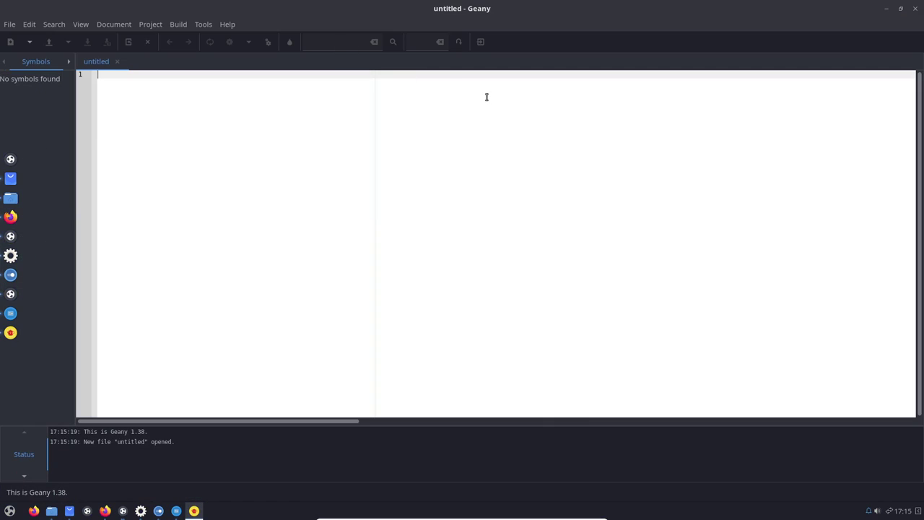
pyautogui.click(202, 24)
pyautogui.moveTo(235, 25)
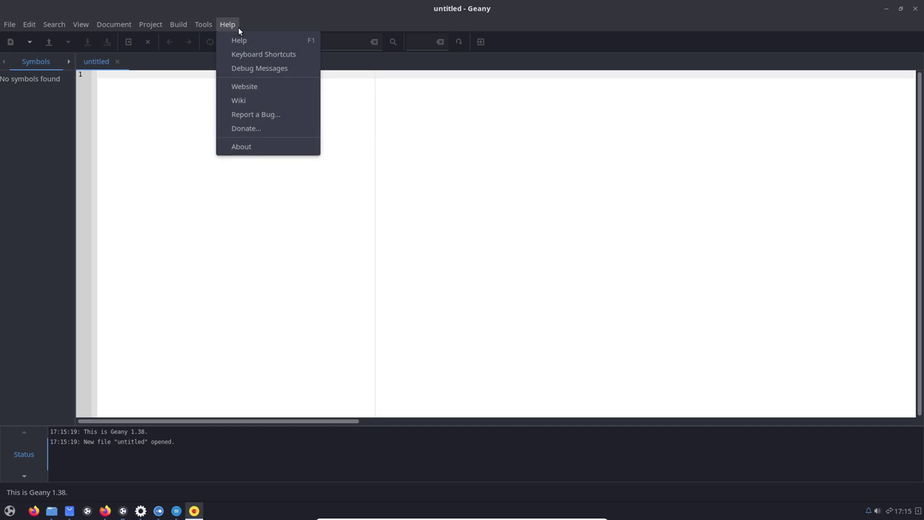
pyautogui.click(258, 148)
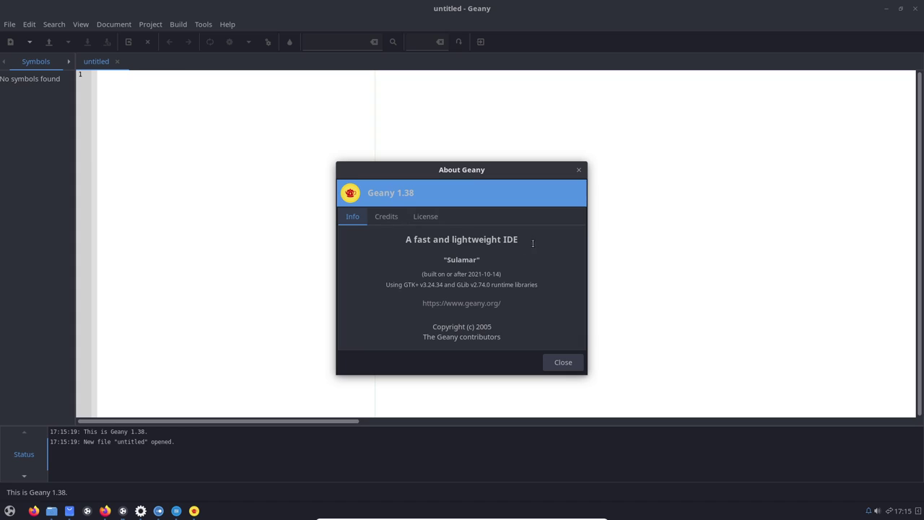
pyautogui.click(563, 362)
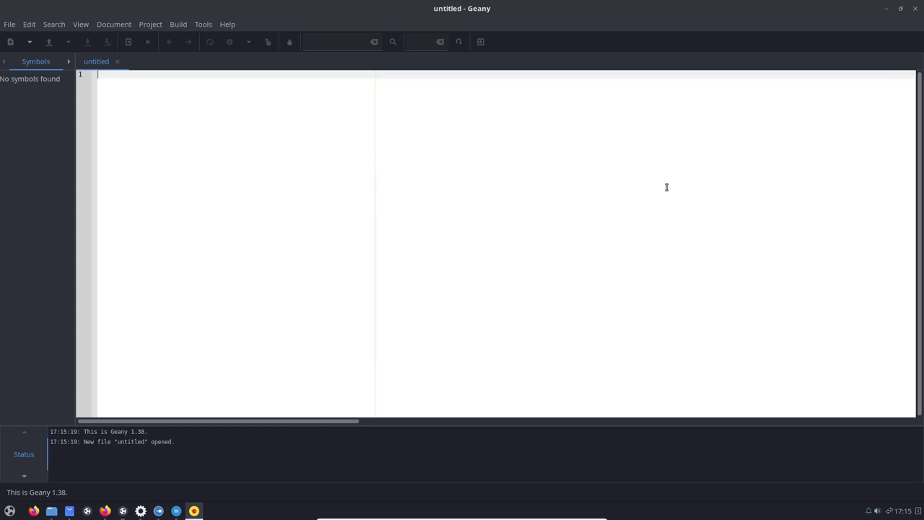
pyautogui.click(9, 511)
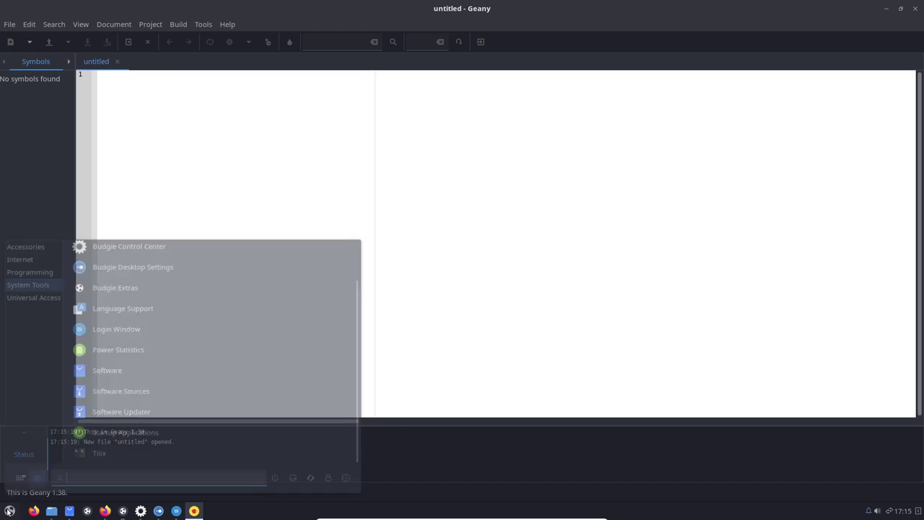
# - Review every Software & Updates tab, ending on Additional Drivers, then close it
pyautogui.click(142, 394)
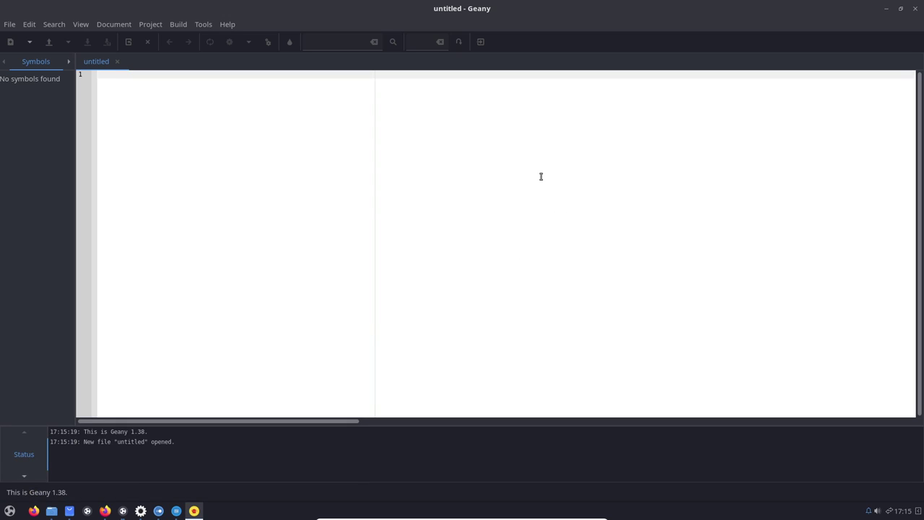
pyautogui.click(396, 181)
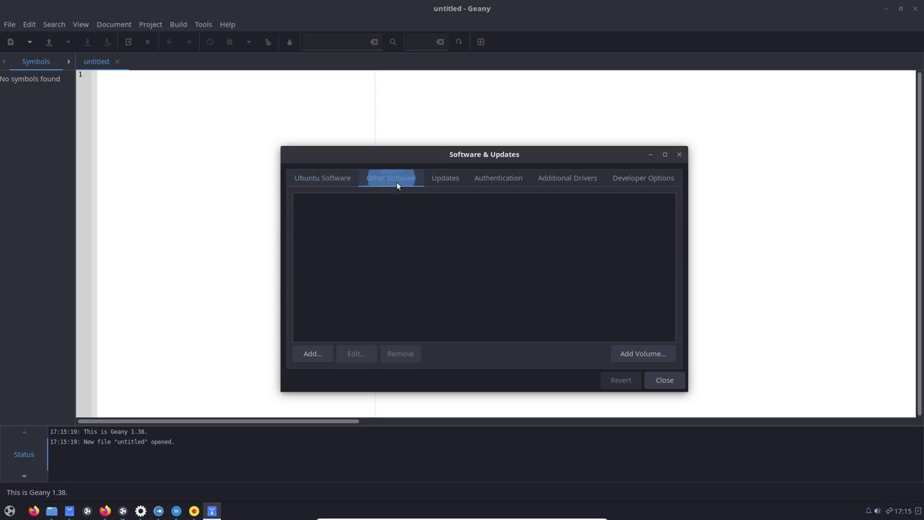
pyautogui.click(438, 181)
pyautogui.click(498, 178)
pyautogui.click(554, 179)
pyautogui.click(642, 179)
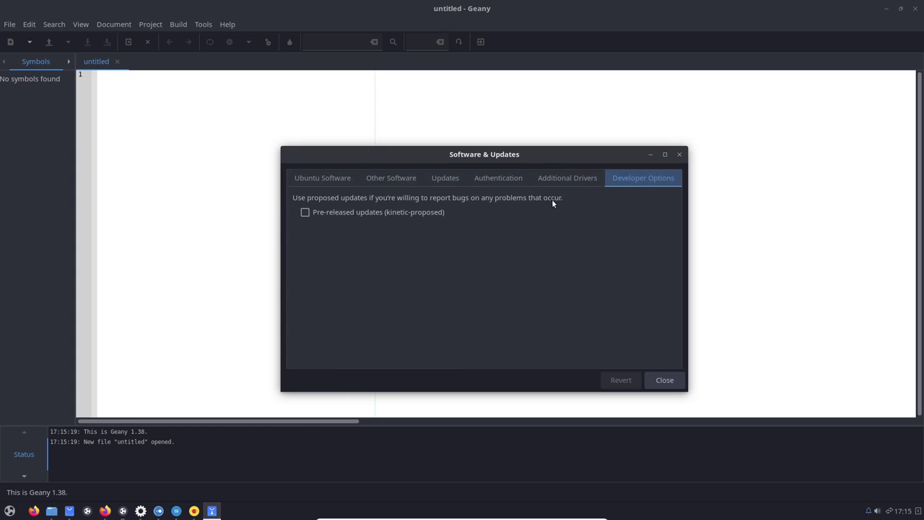
pyautogui.click(543, 180)
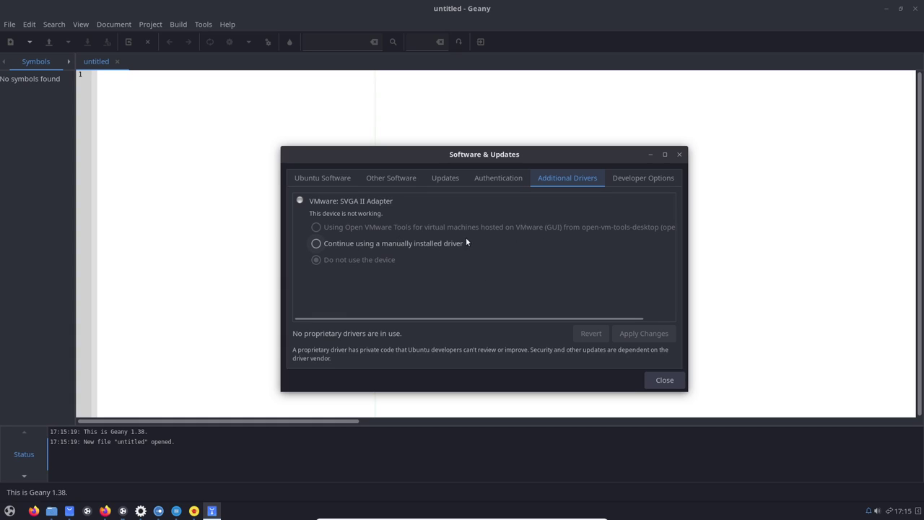
pyautogui.click(664, 379)
pyautogui.click(9, 511)
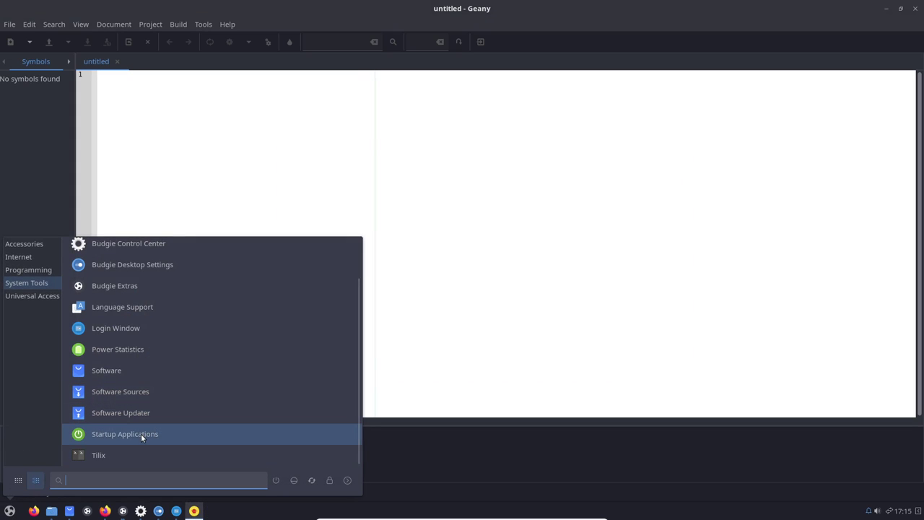
# - Open Startup Applications, select xapp-sn-watcher, and widen the dialog to show full descriptions
pyautogui.click(171, 412)
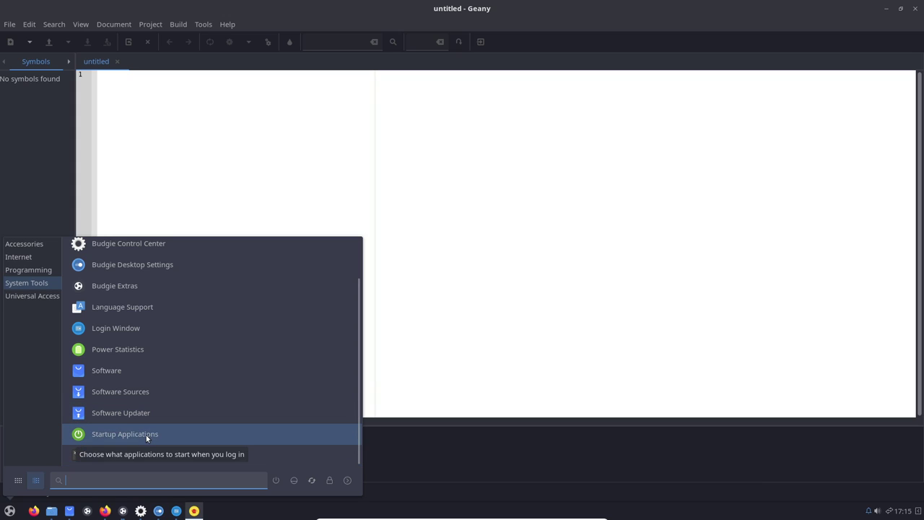
pyautogui.click(196, 433)
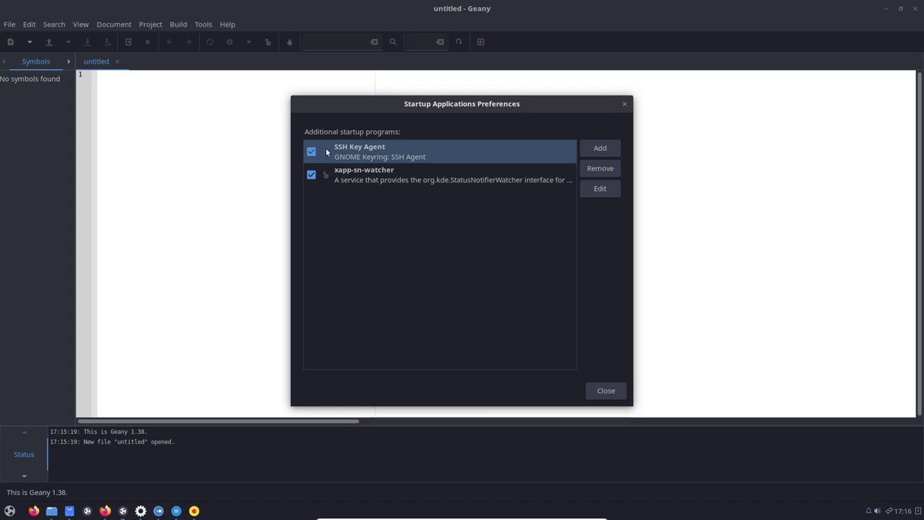
pyautogui.click(379, 177)
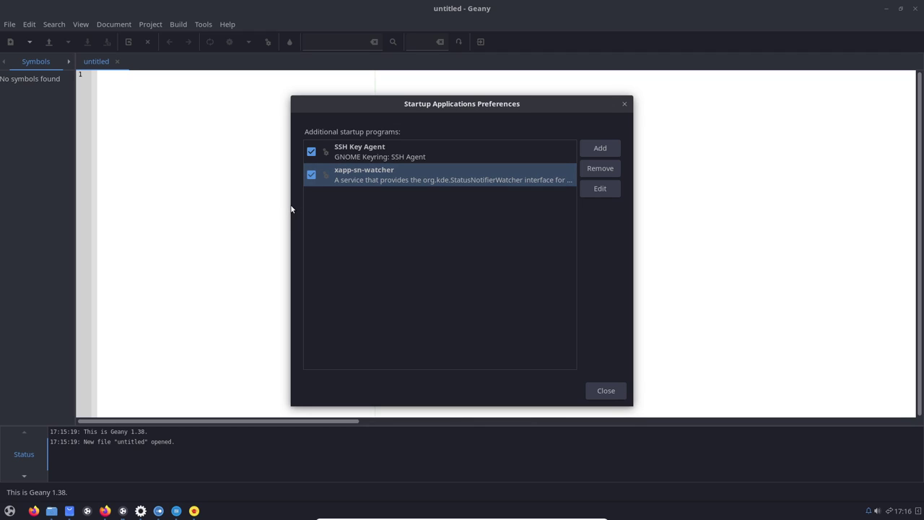
pyautogui.moveTo(291, 208); pyautogui.dragTo(184, 195)
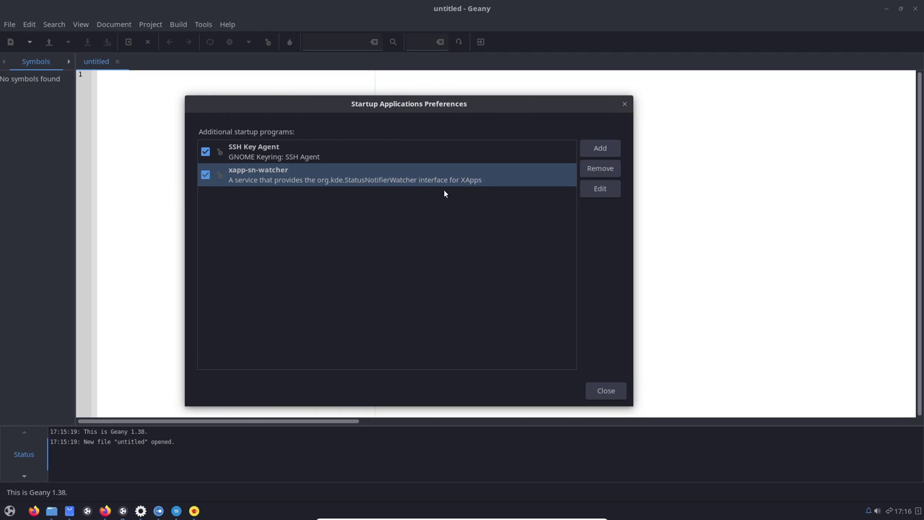